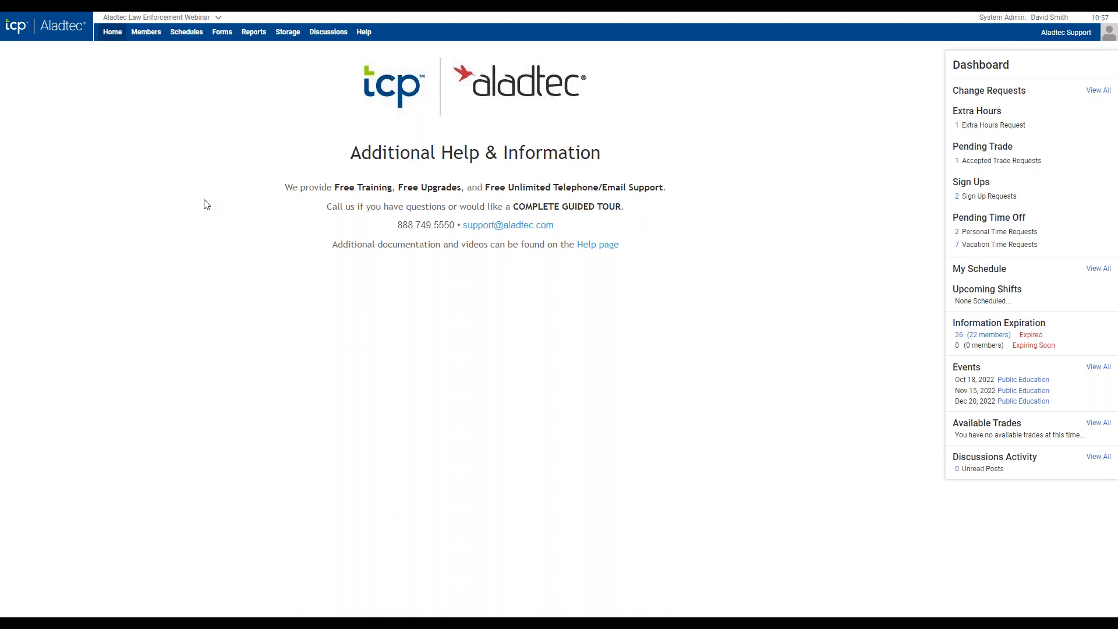
# Reveal the browser's address and highlight its "lawwebinar" portion, returning to full-screen view.
pyautogui.moveTo(201, 35)
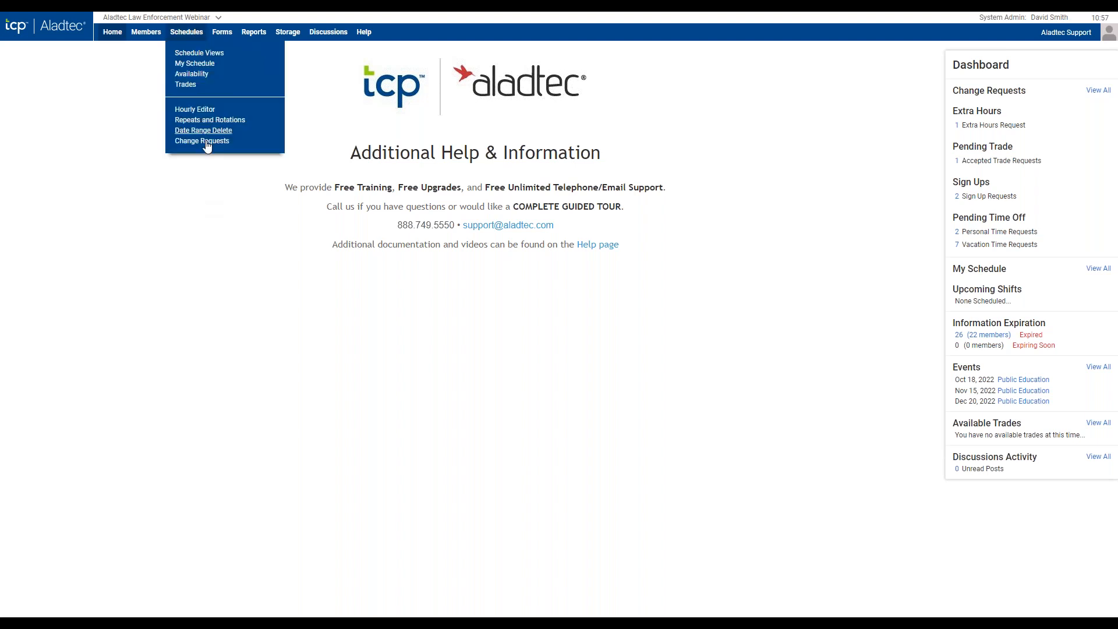
pyautogui.press('F11')
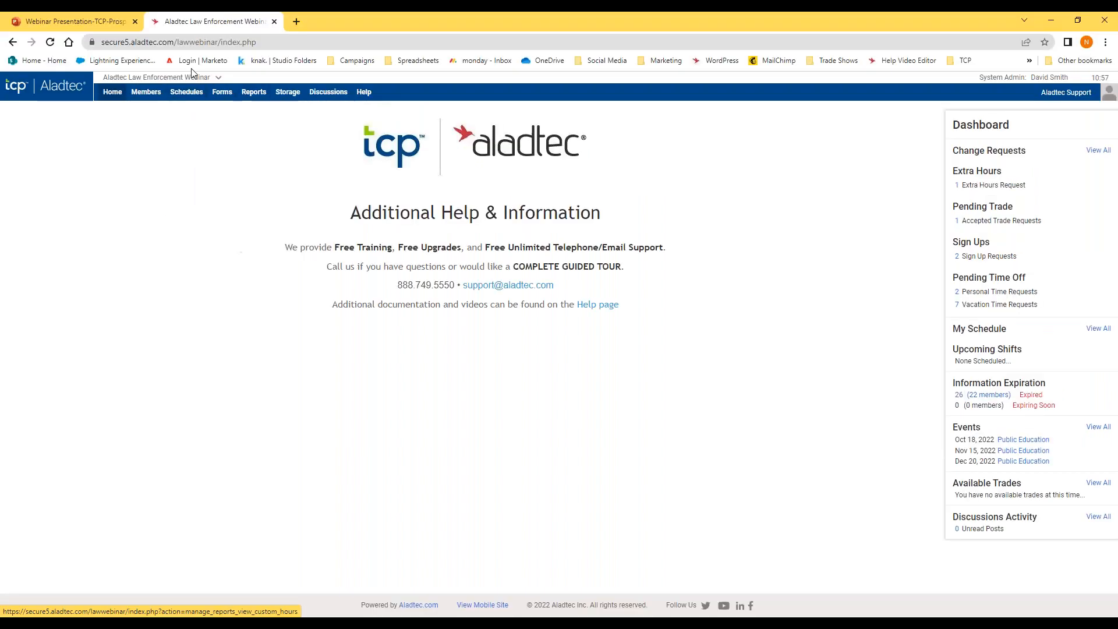
pyautogui.click(179, 44)
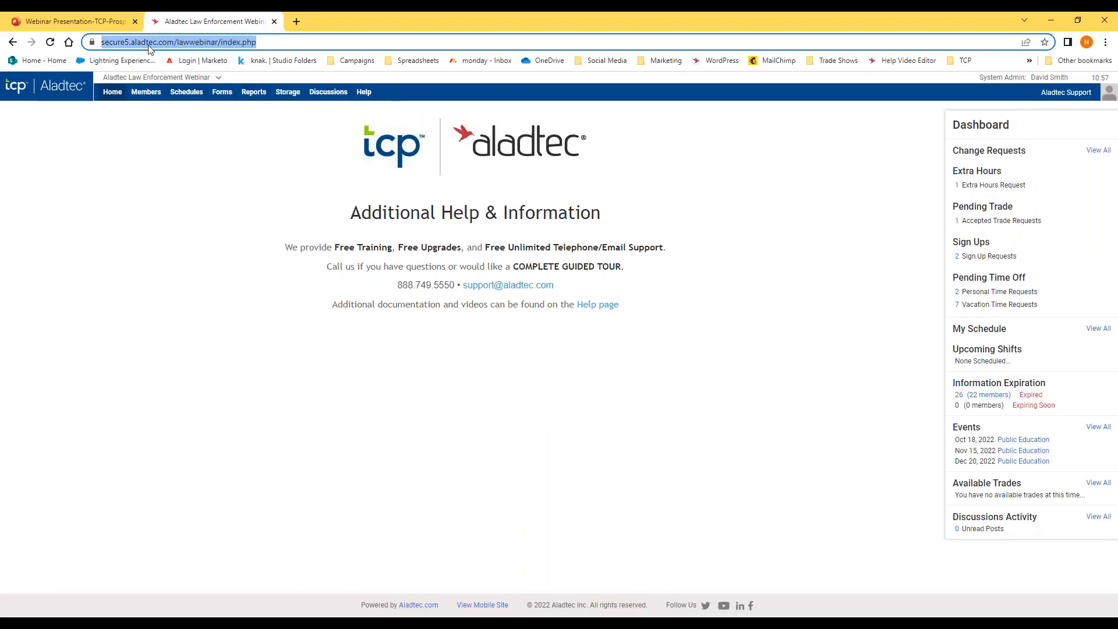
pyautogui.click(180, 44)
pyautogui.moveTo(204, 44); pyautogui.dragTo(241, 45)
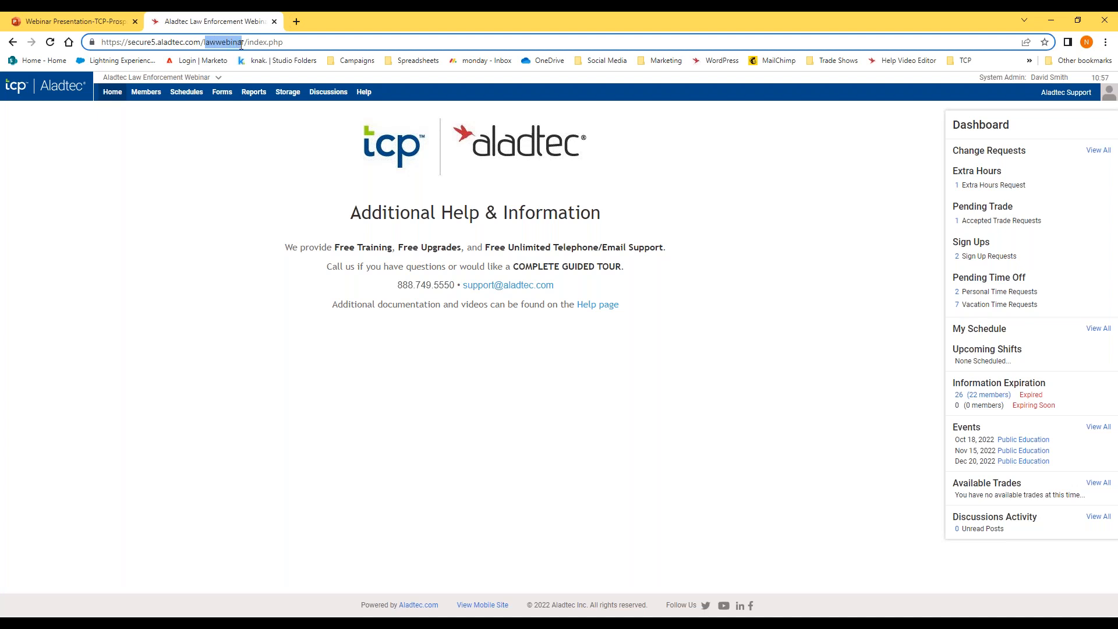
pyautogui.click(184, 170)
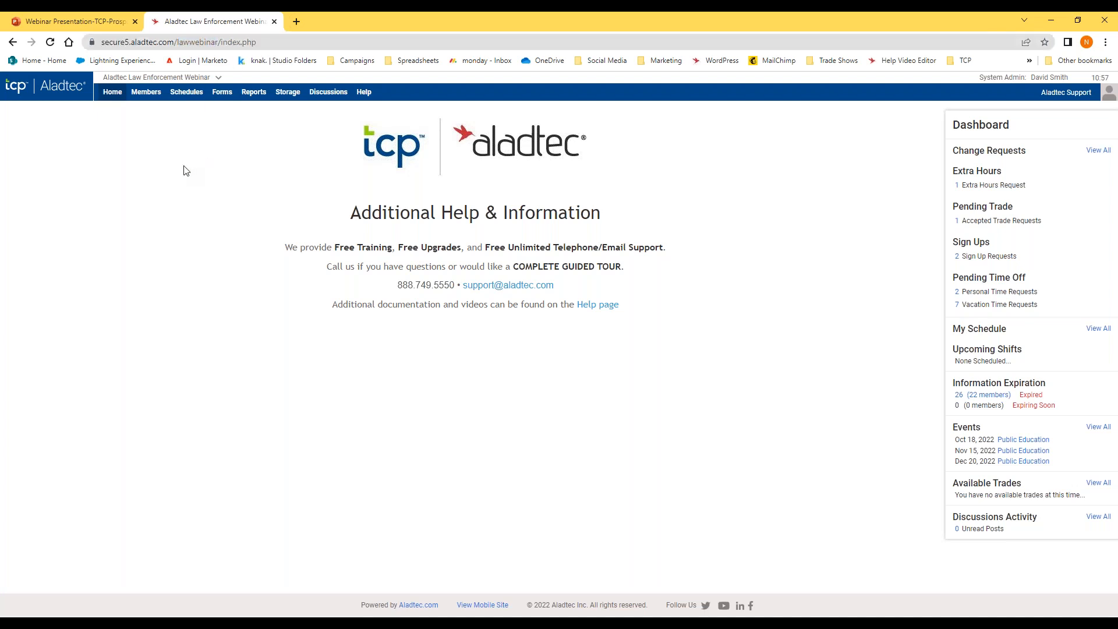
pyautogui.press('F11')
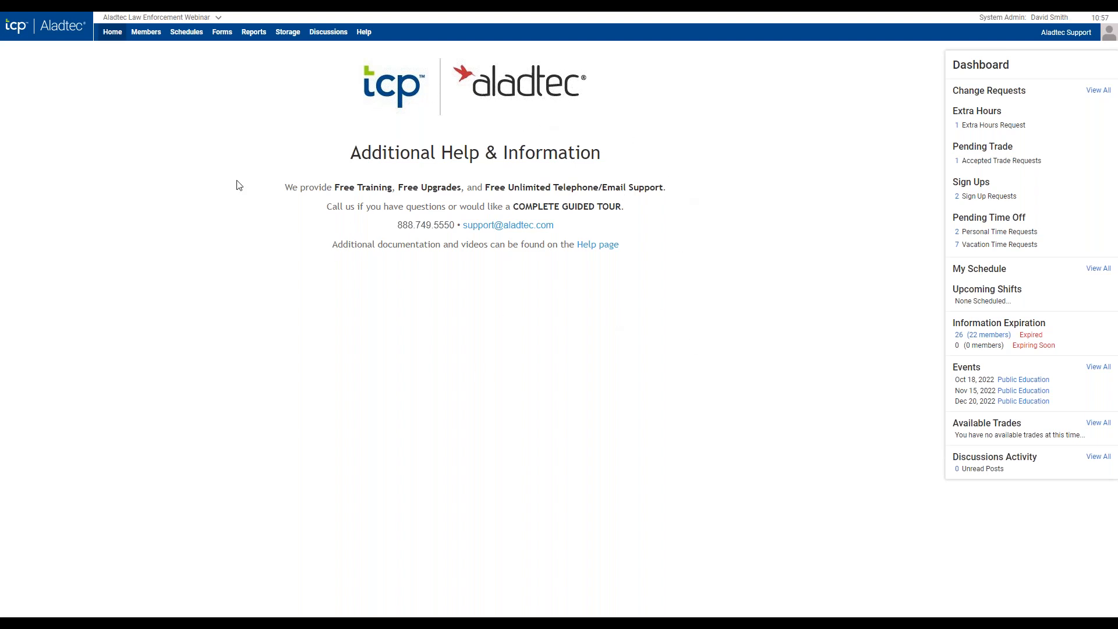
# Approve the pending Personal Time request for May 14, 2021 from 06:00 to 14:00.
pyautogui.moveTo(114, 39)
pyautogui.click(983, 238)
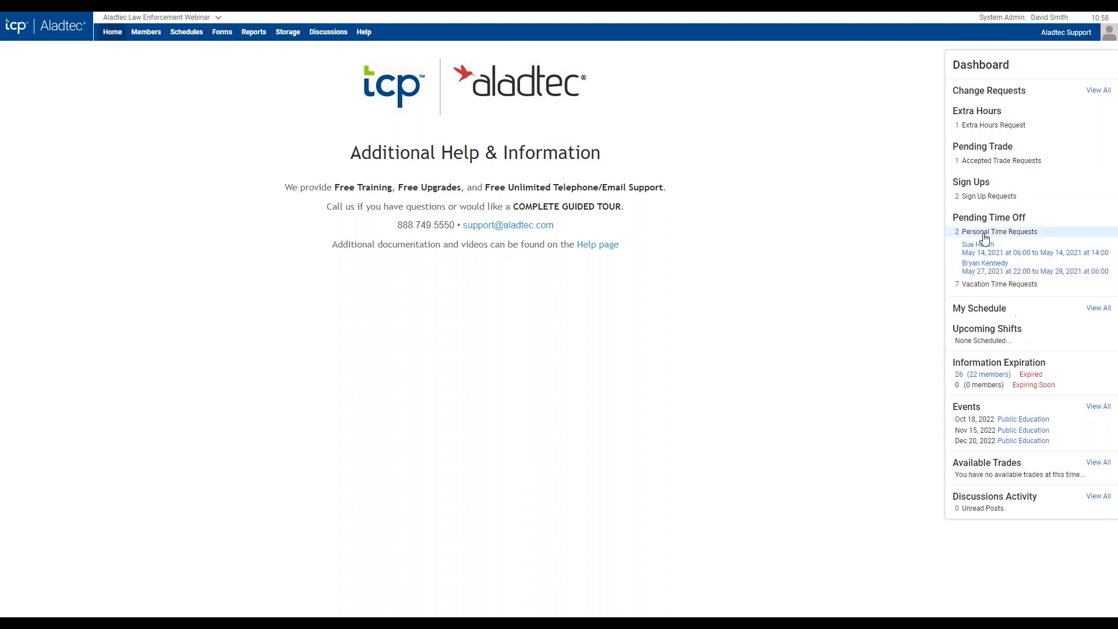
pyautogui.click(983, 252)
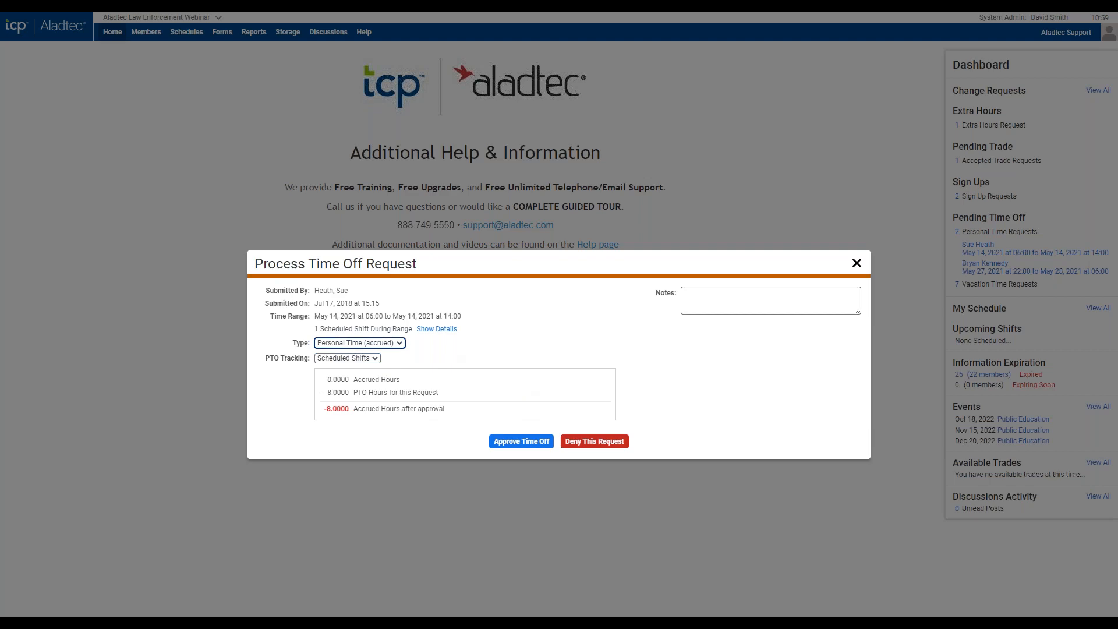
pyautogui.click(524, 442)
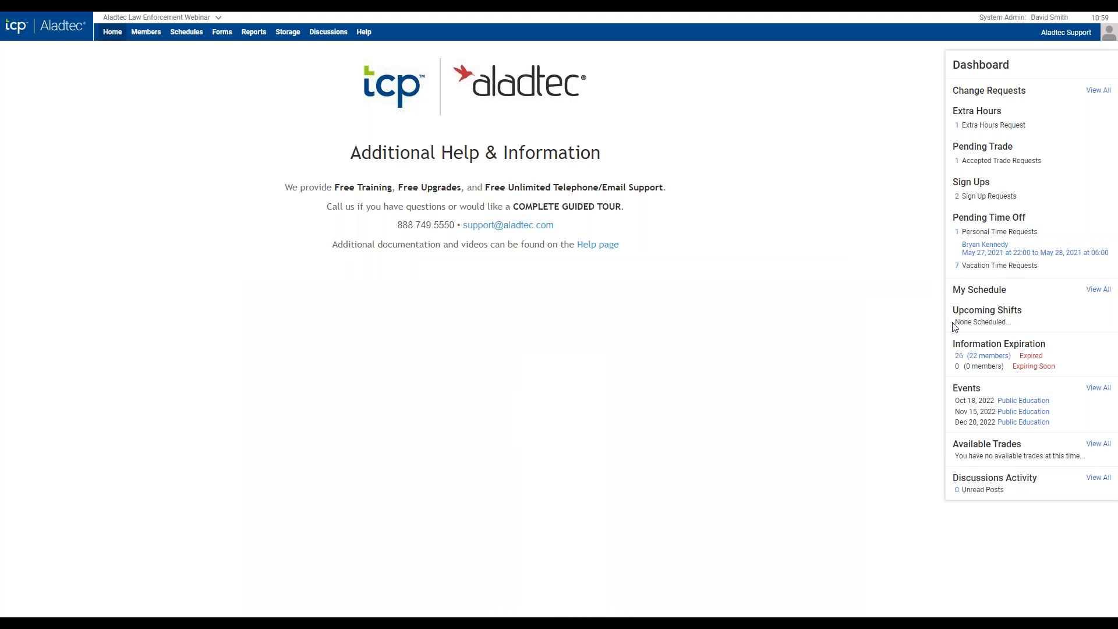
# Switch the active account from Aladtec Support to the system administrator's member account.
pyautogui.click(1071, 33)
pyautogui.scroll(-5, 1037, 187)
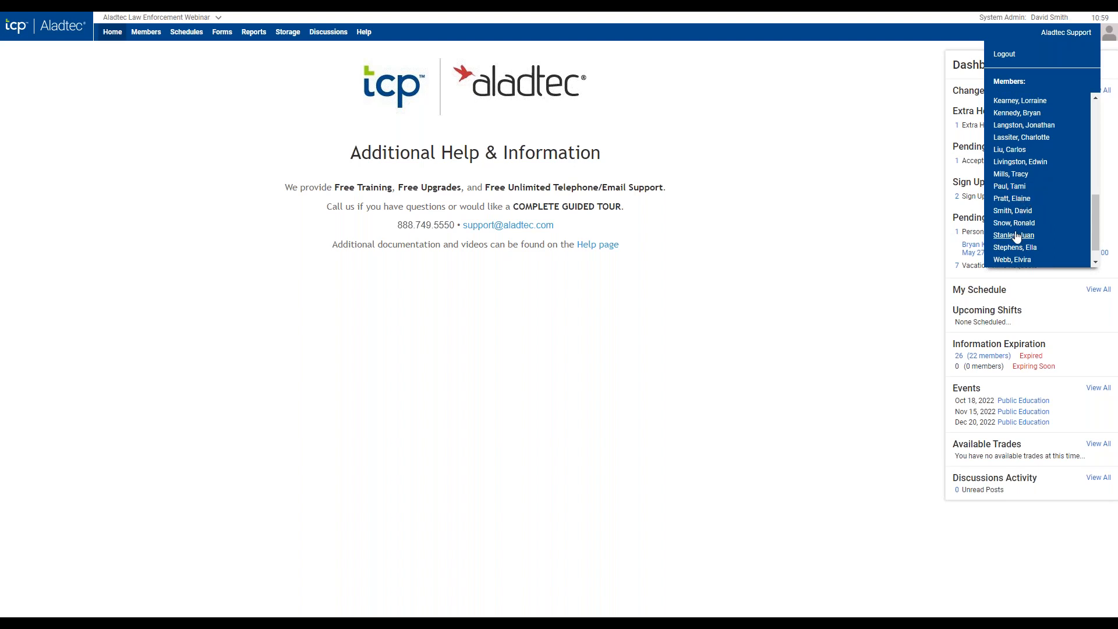
pyautogui.click(1013, 211)
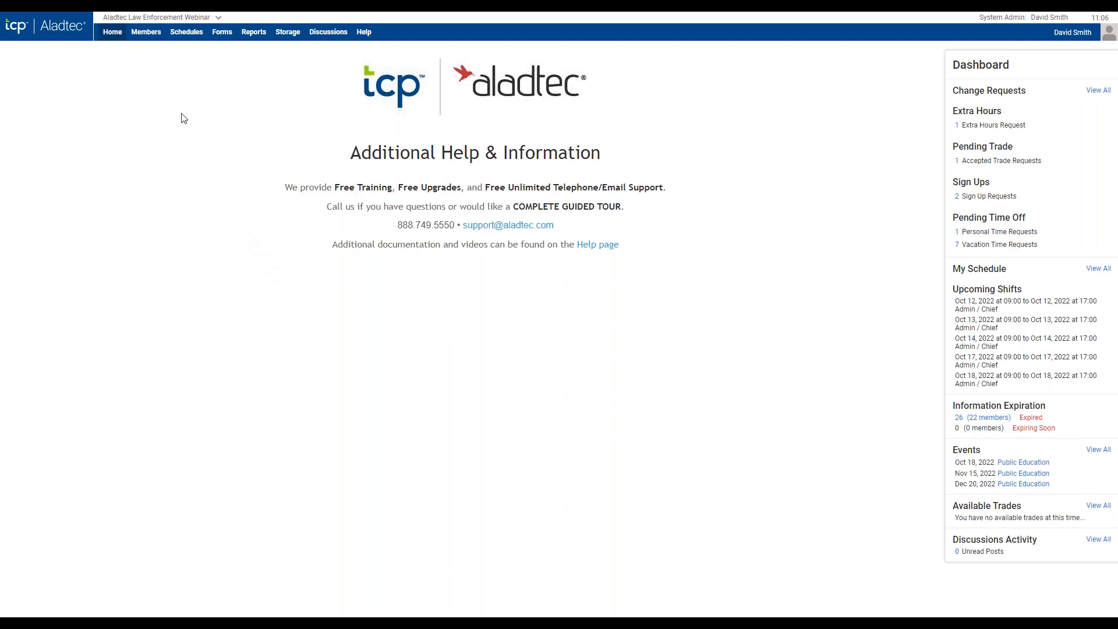
# View the Member Database list and the administrator's own My Info page.
pyautogui.click(144, 36)
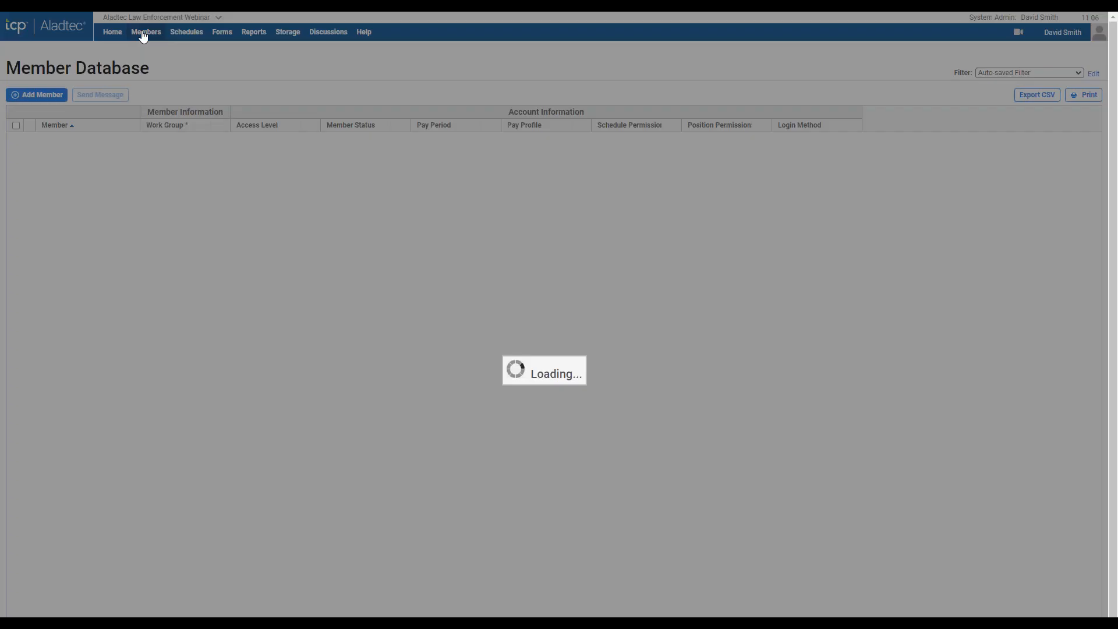
pyautogui.moveTo(143, 36)
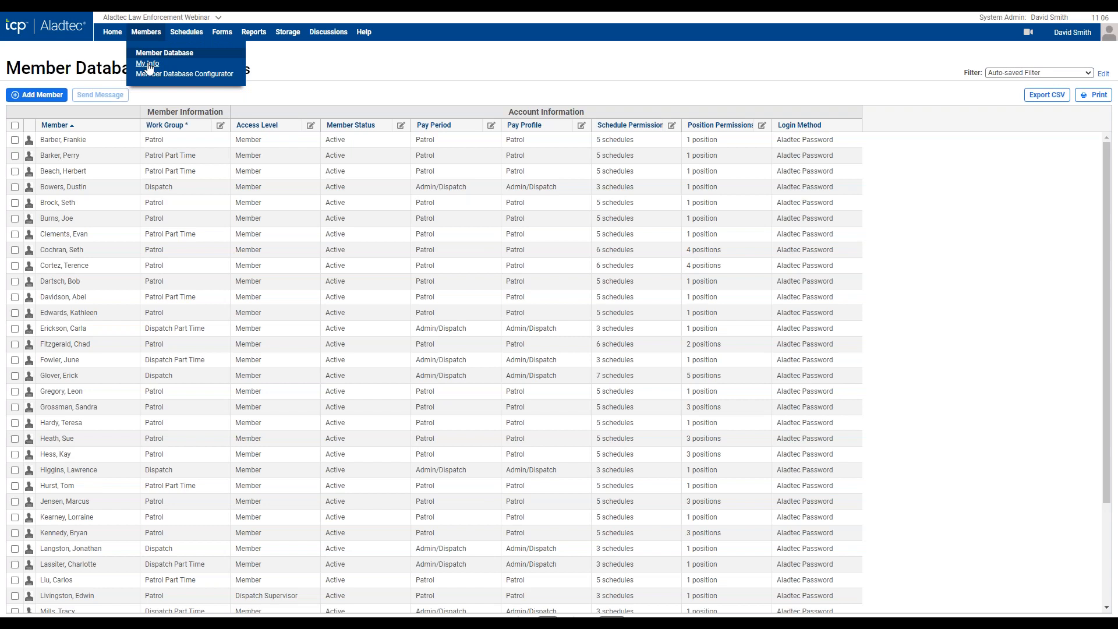
pyautogui.click(148, 64)
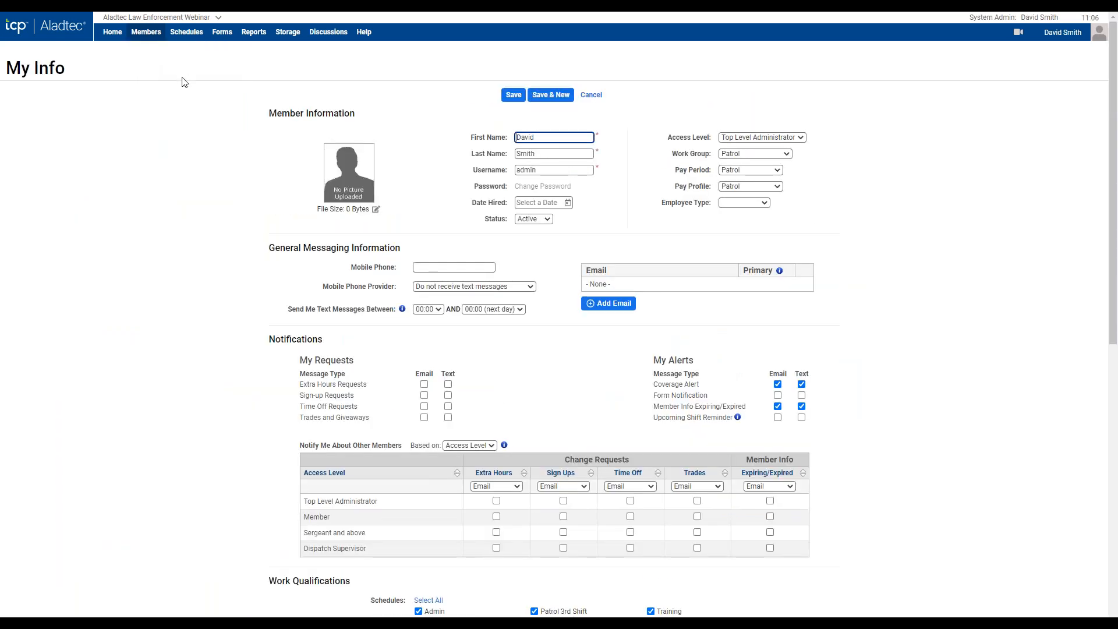
# Open the Member Database Configurator and add a Multi Option field below PE # in the General Information section.
pyautogui.moveTo(147, 36)
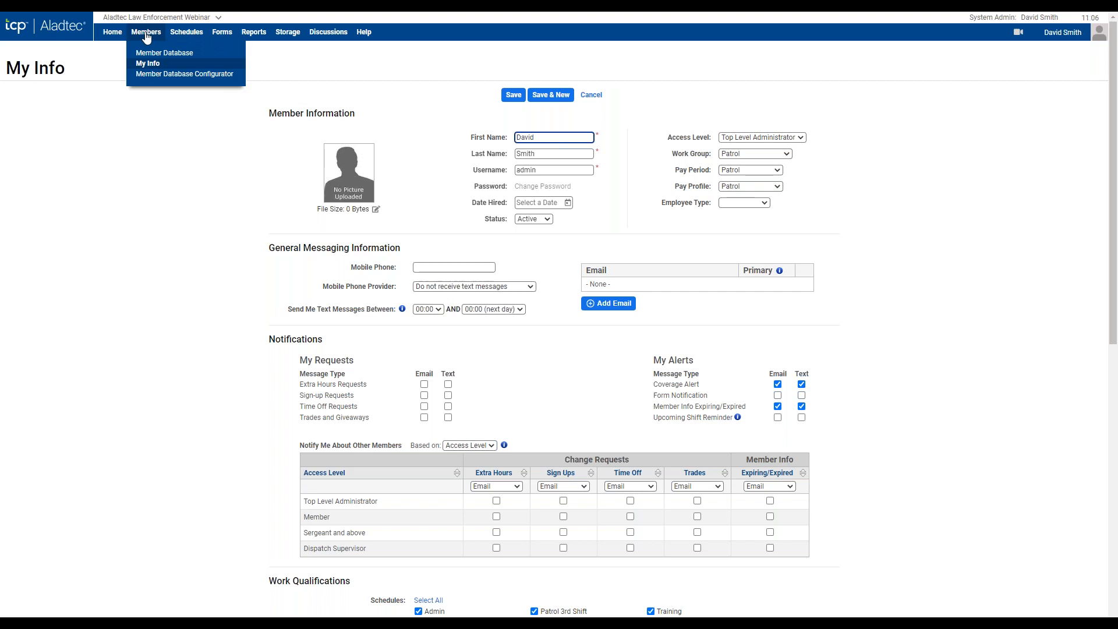
pyautogui.click(162, 75)
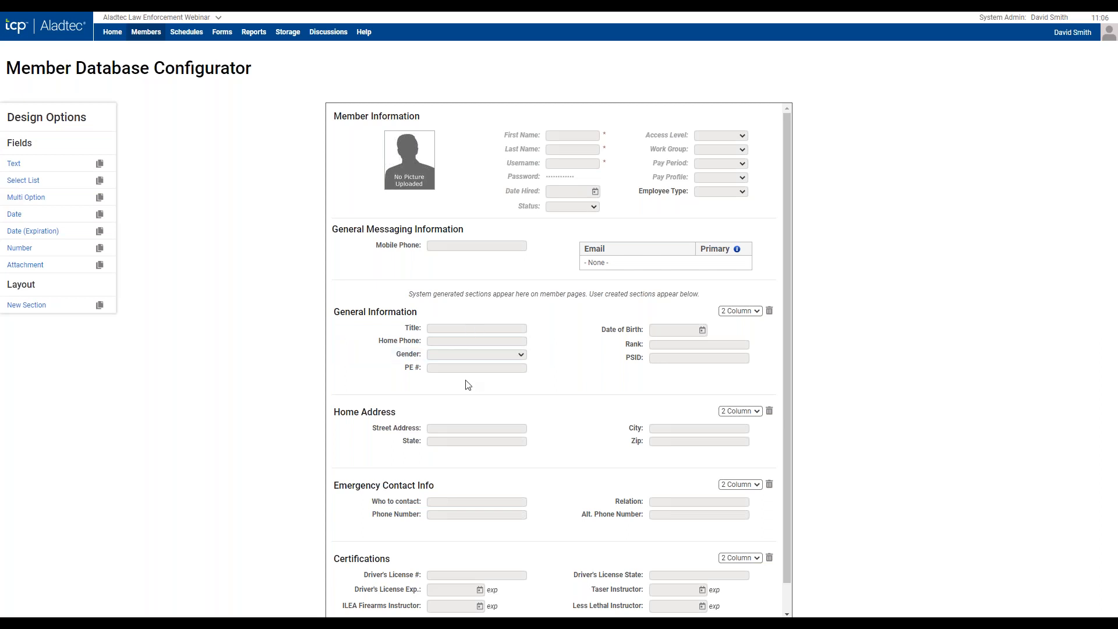
pyautogui.scroll(-1, 482, 392)
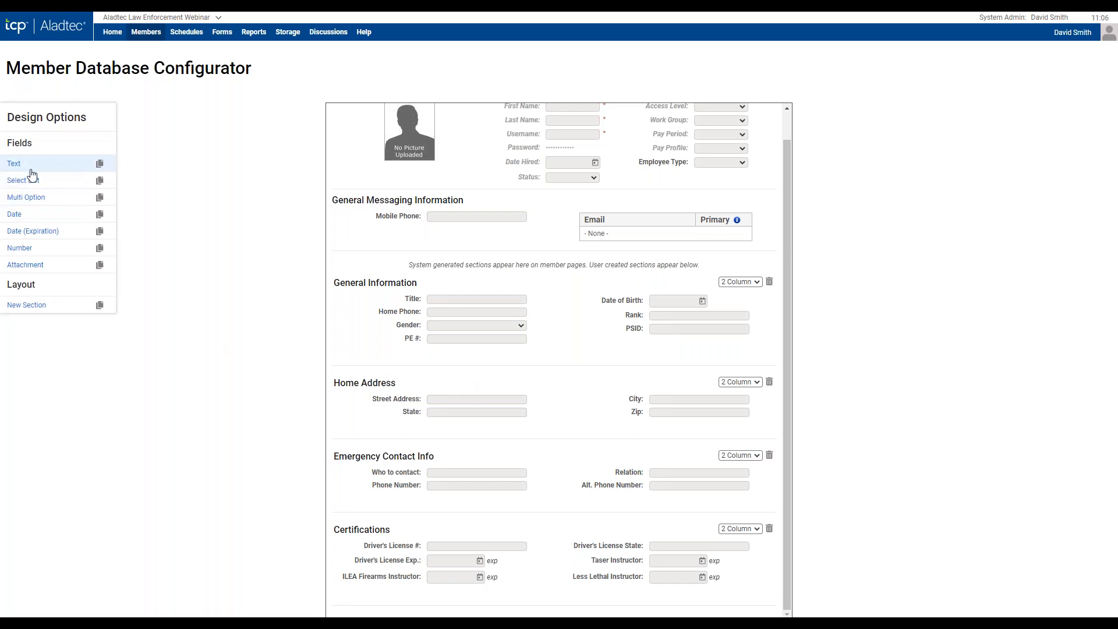
pyautogui.moveTo(36, 203); pyautogui.dragTo(420, 355)
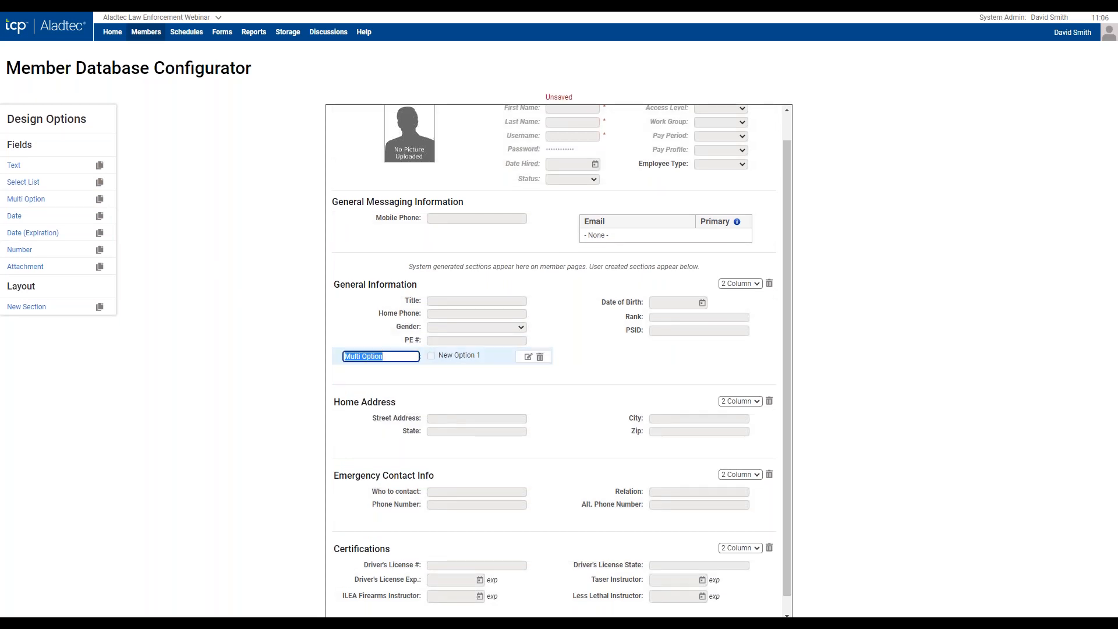
# Open the new Multi Option field's settings, try adding another option, and close them without updating the field.
pyautogui.click(529, 359)
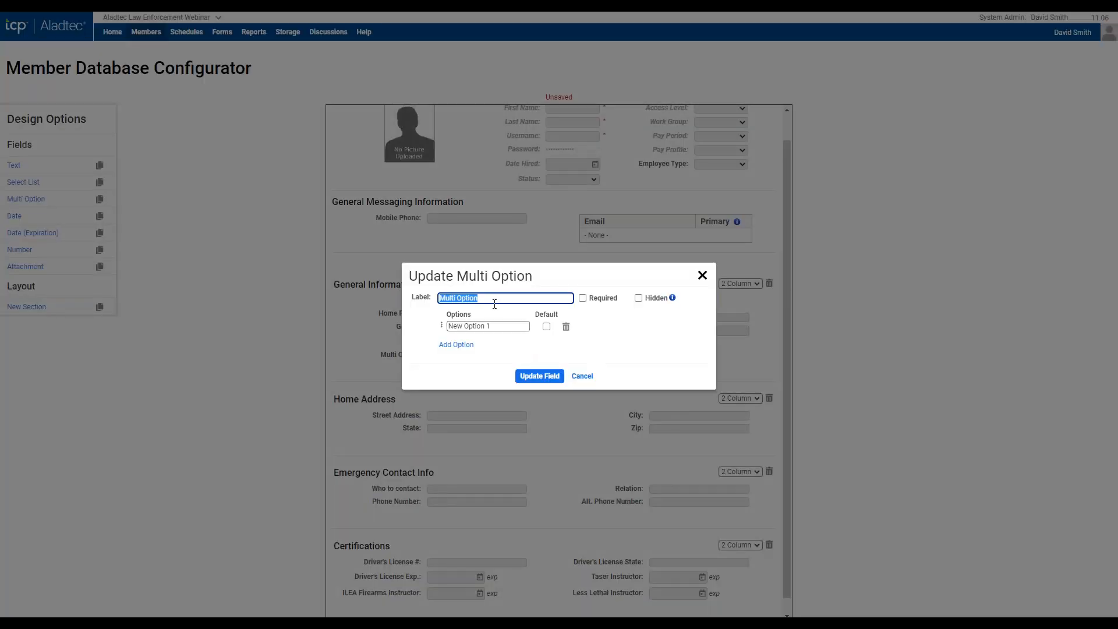
pyautogui.click(463, 343)
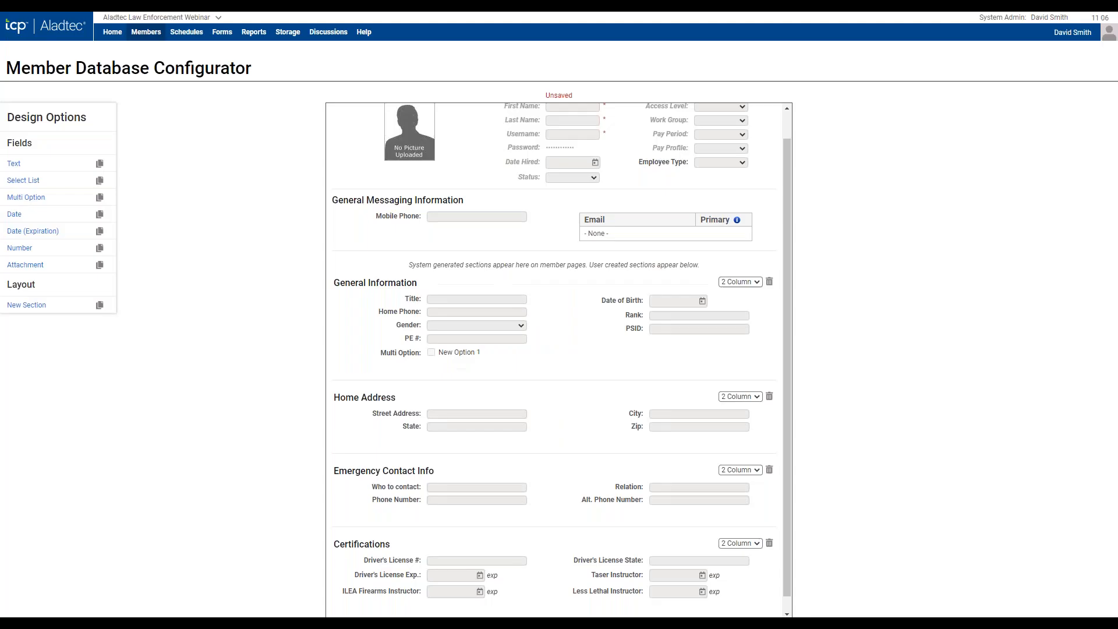
pyautogui.click(582, 388)
pyautogui.scroll(1, 527, 356)
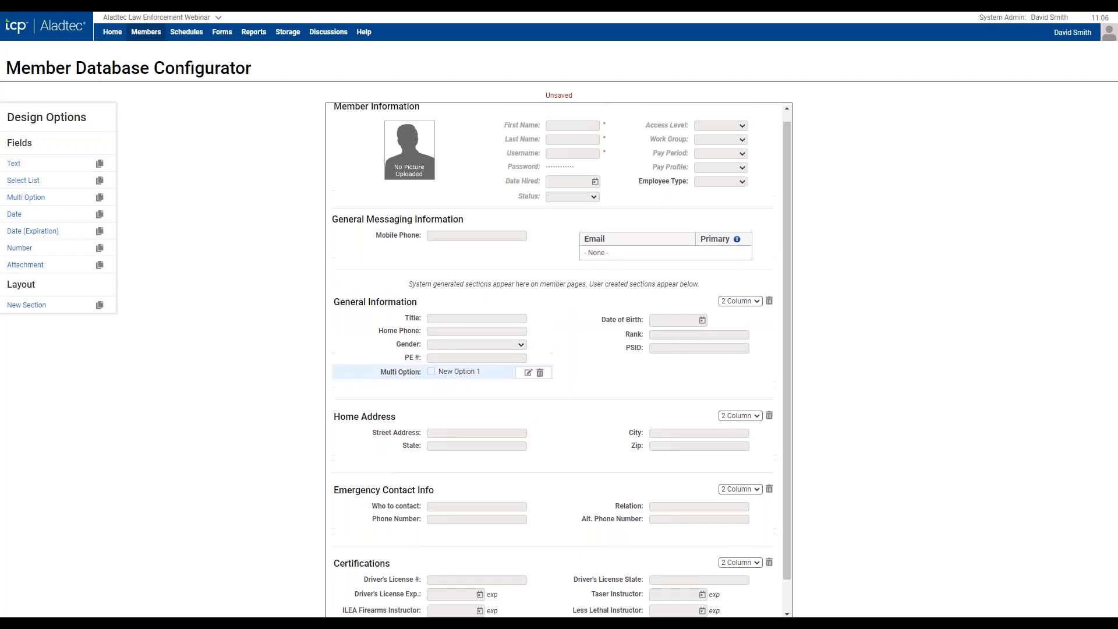
pyautogui.scroll(-2, 527, 357)
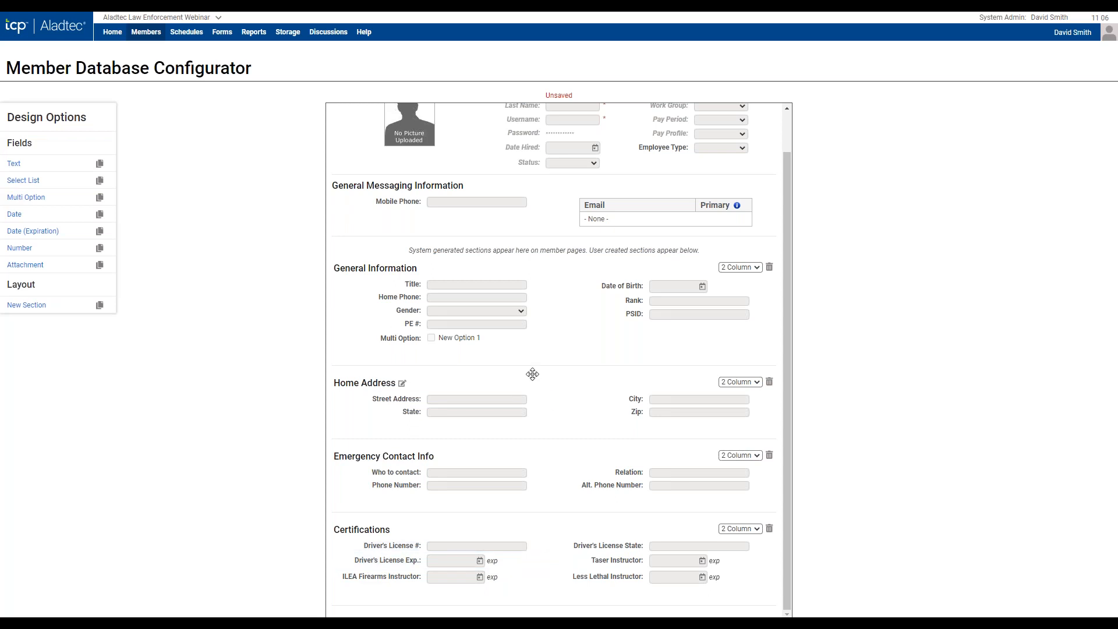
pyautogui.scroll(1, 532, 373)
# Return to the Member Database, discarding the unsaved configurator changes.
pyautogui.moveTo(146, 32)
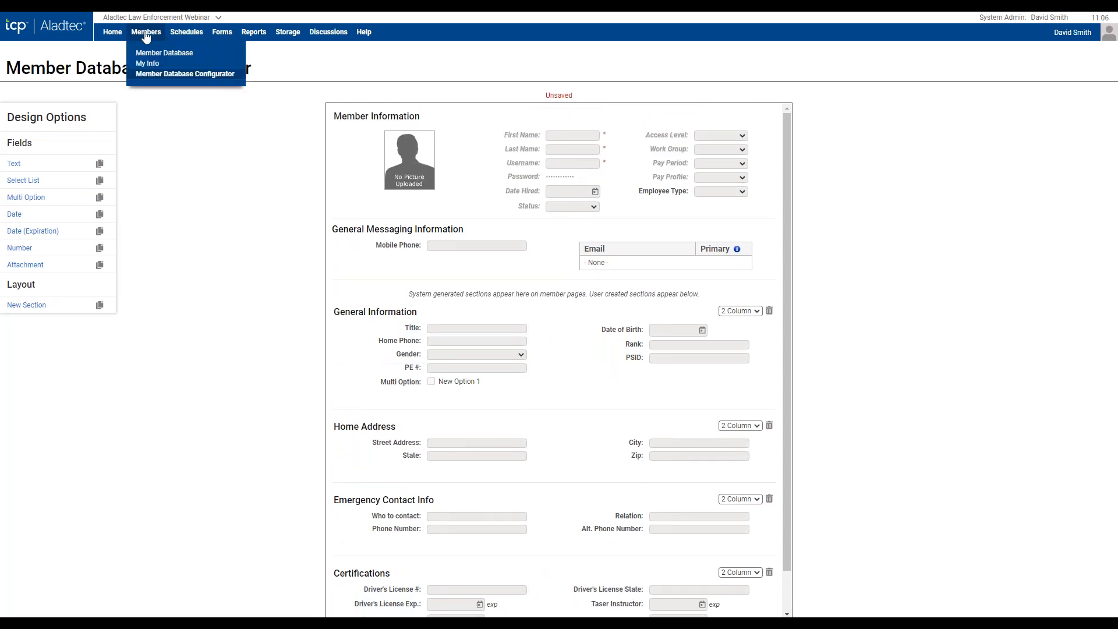
pyautogui.click(149, 53)
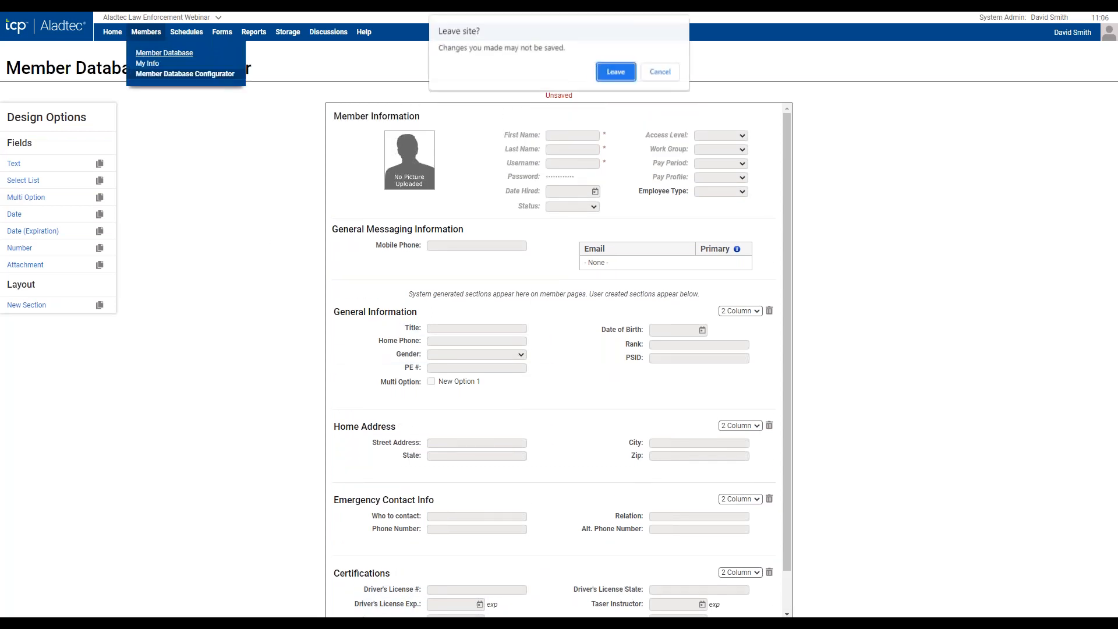
pyautogui.click(616, 72)
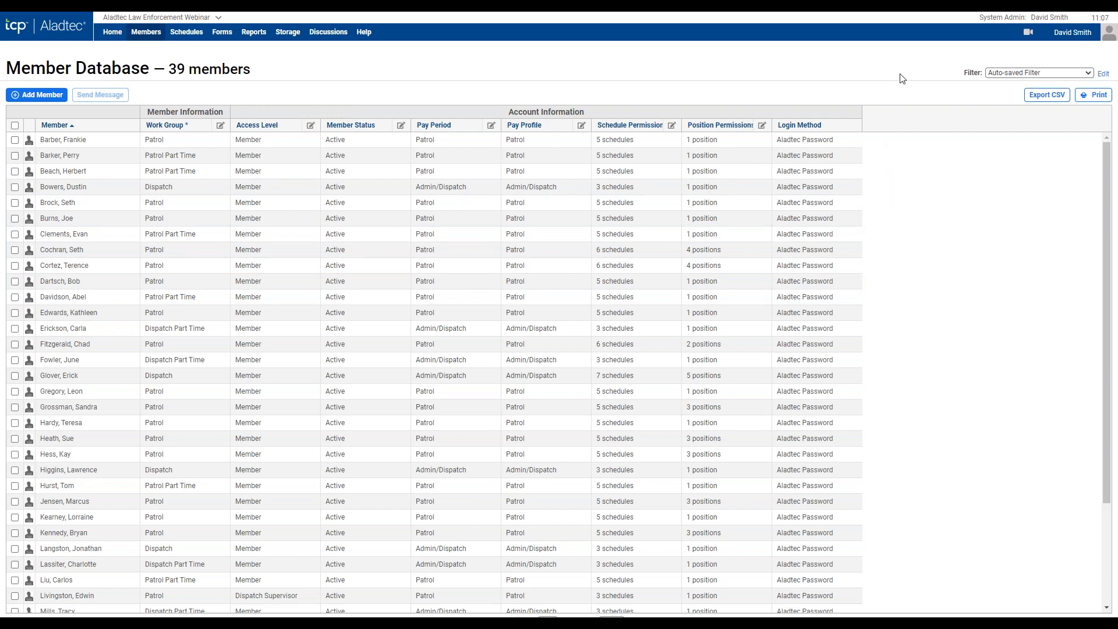
# Apply the Emergency Contact Info system filter to the Member Database and look through the member list.
pyautogui.click(1087, 76)
pyautogui.click(1069, 75)
pyautogui.click(1071, 71)
pyautogui.click(1031, 75)
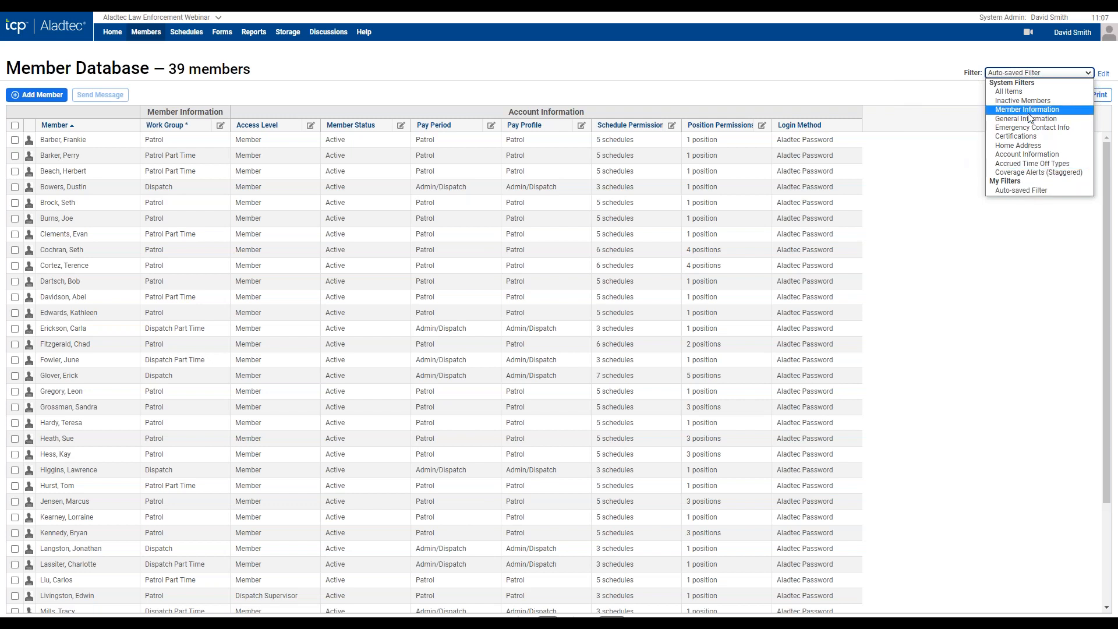
pyautogui.click(1025, 127)
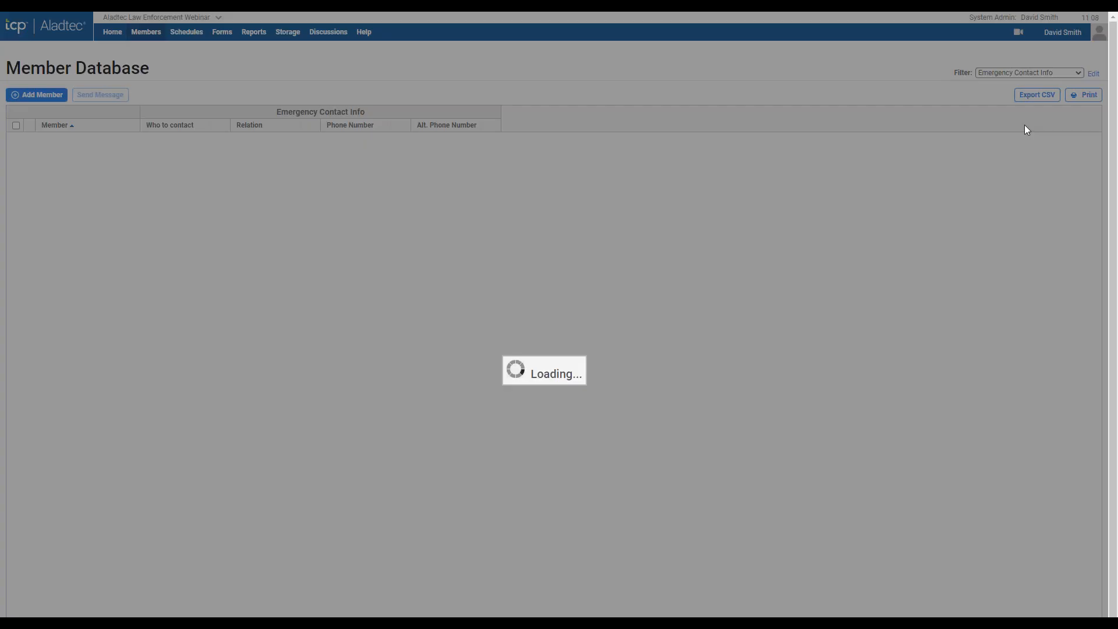
pyautogui.scroll(-3, 342, 400)
pyautogui.scroll(3, 342, 399)
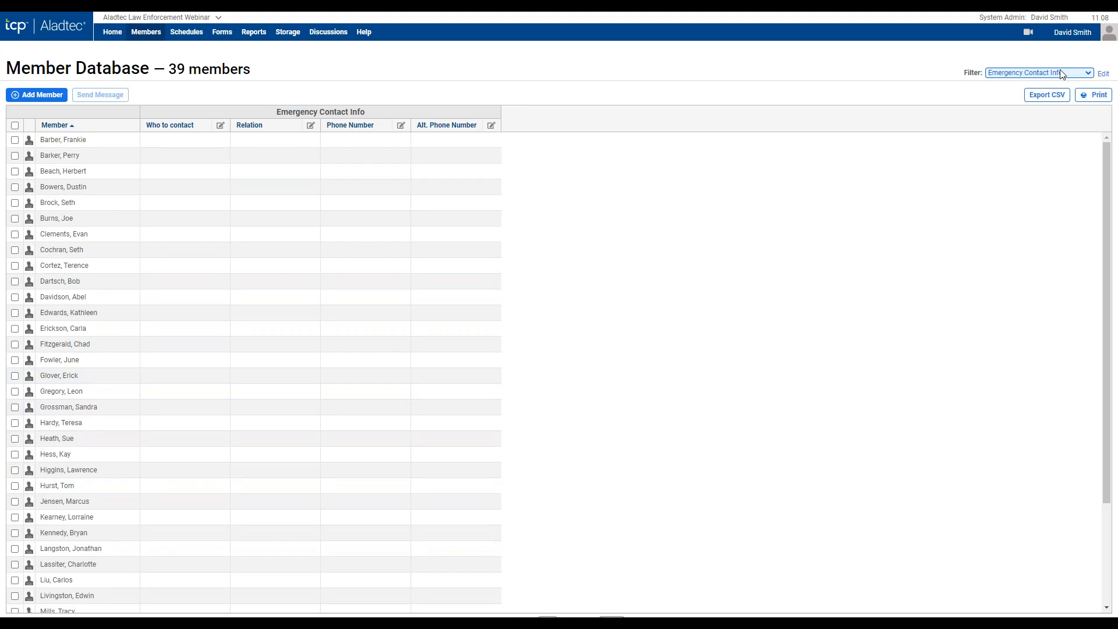
# Open the advanced filters and include the Email and Title fields alongside the emergency contact fields.
pyautogui.click(1104, 76)
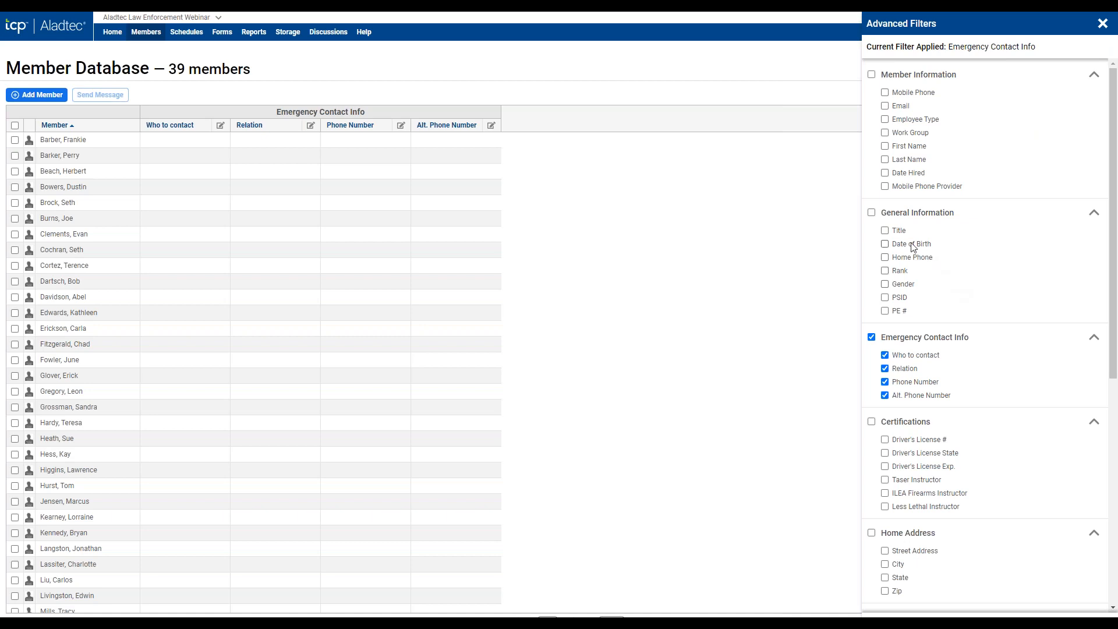
pyautogui.click(885, 231)
pyautogui.scroll(-7, 1042, 489)
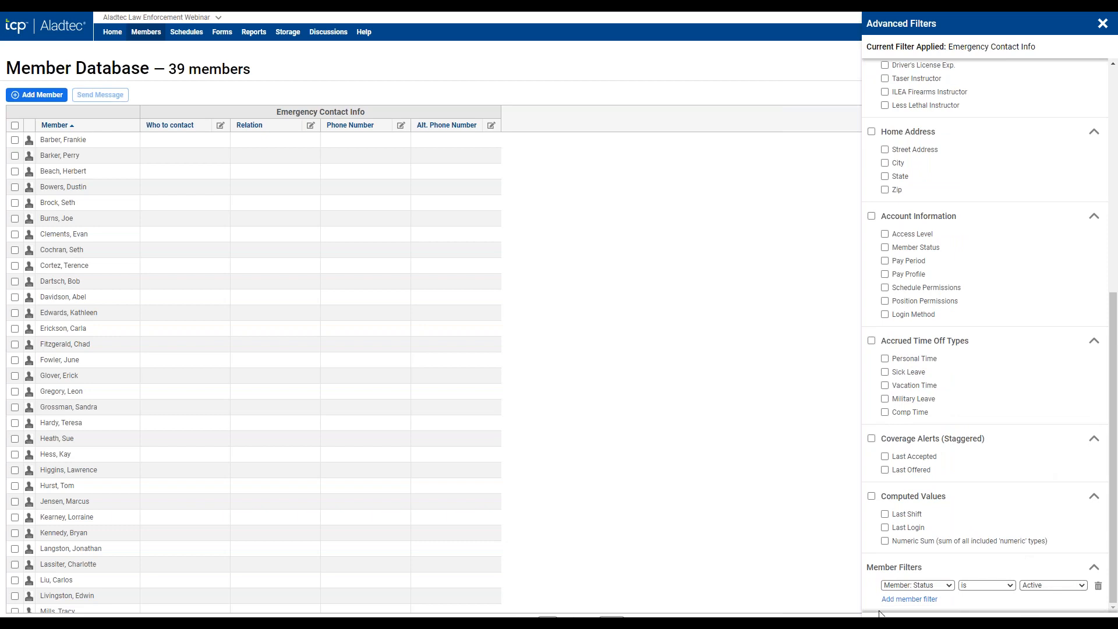
# Add a member filter on Employee Type with the "is" operator, choose a type, and apply the filters.
pyautogui.click(926, 599)
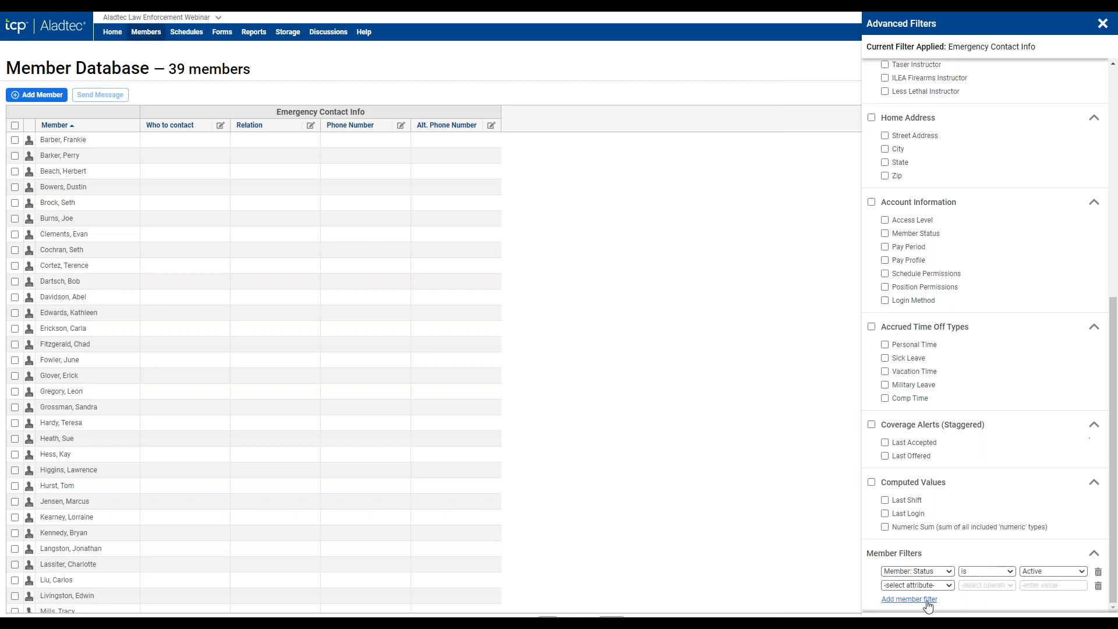
pyautogui.click(947, 586)
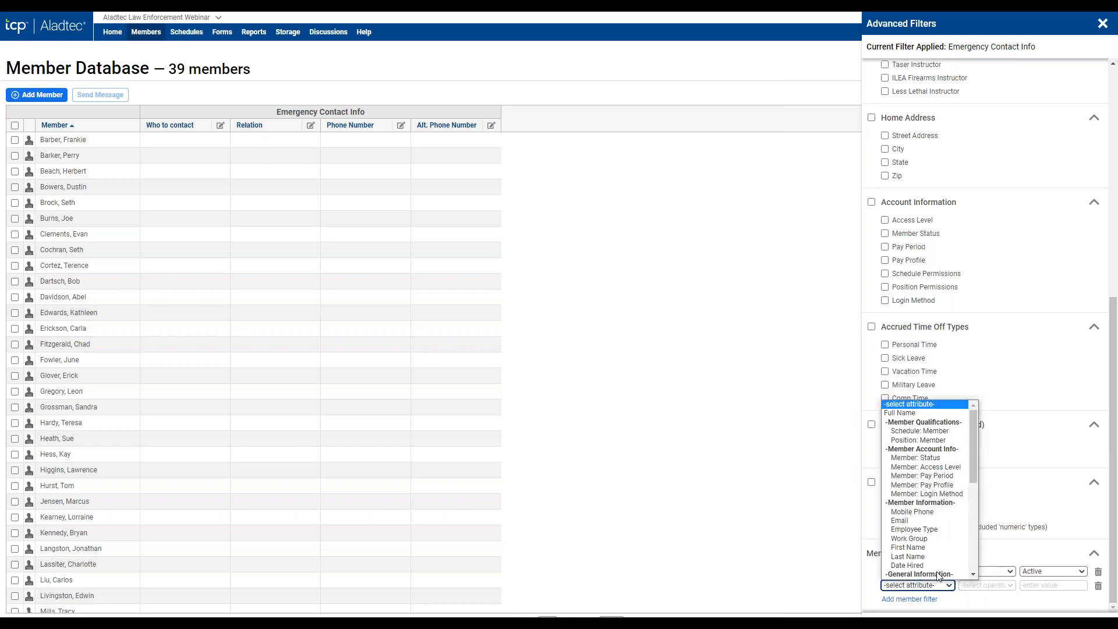
pyautogui.click(931, 534)
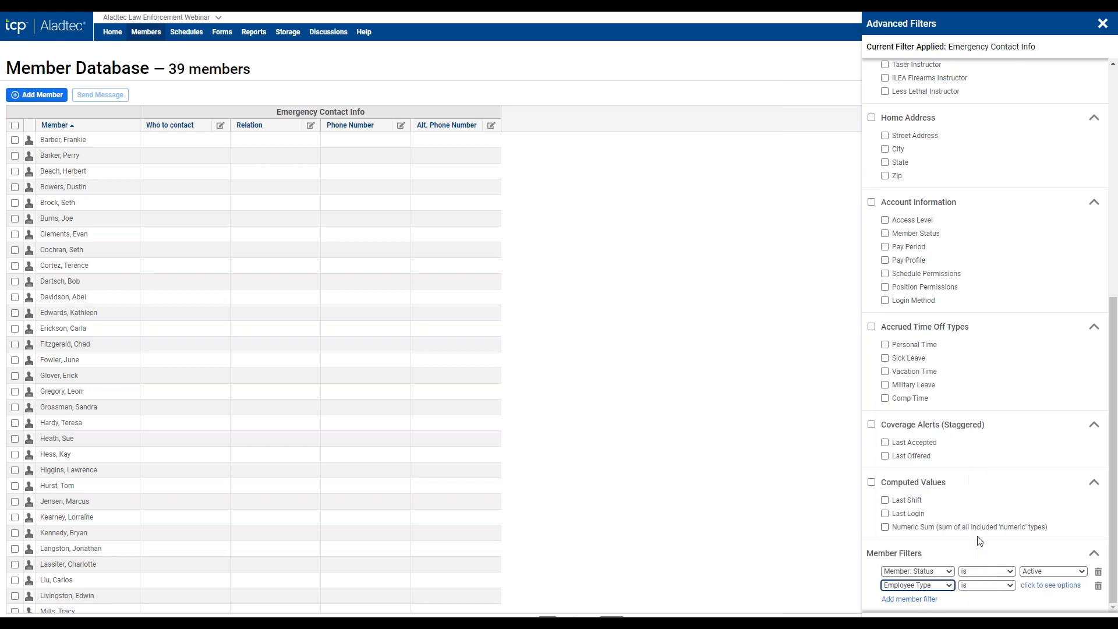
pyautogui.click(1050, 585)
pyautogui.click(893, 543)
pyautogui.click(1084, 570)
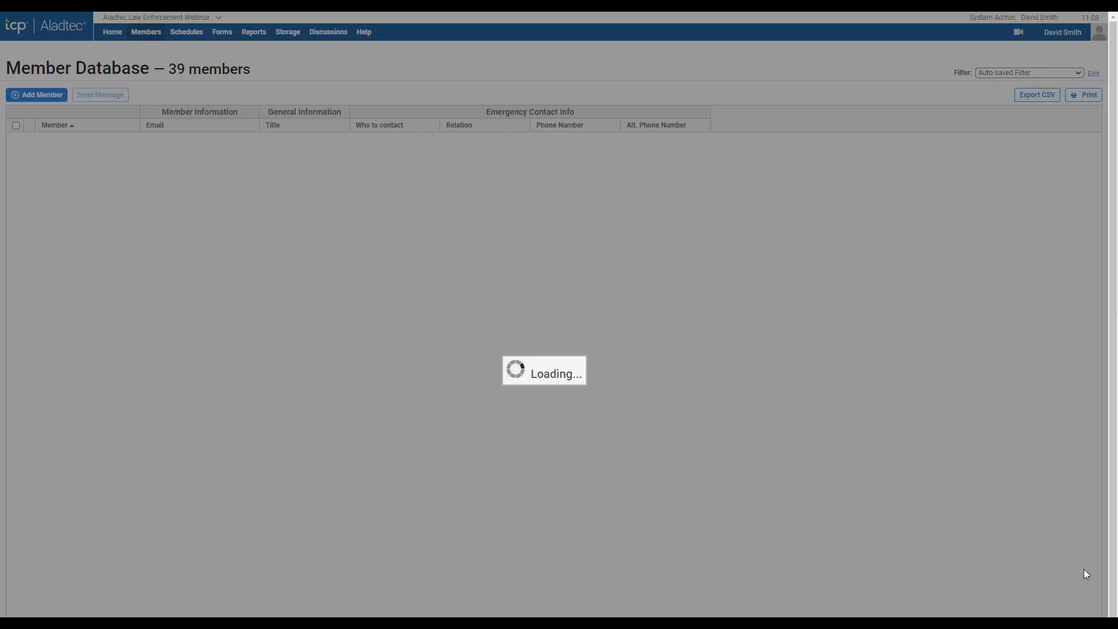
# Apply the General Information system filter to the Member Database, and switch it to the Account Information filter.
pyautogui.click(1020, 73)
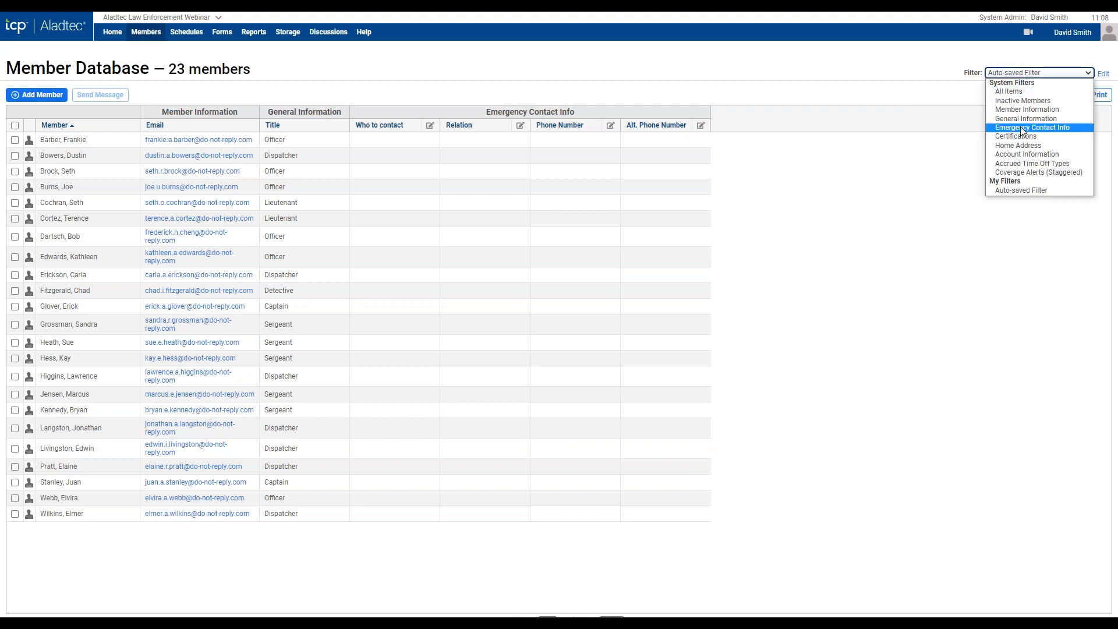
pyautogui.click(1024, 118)
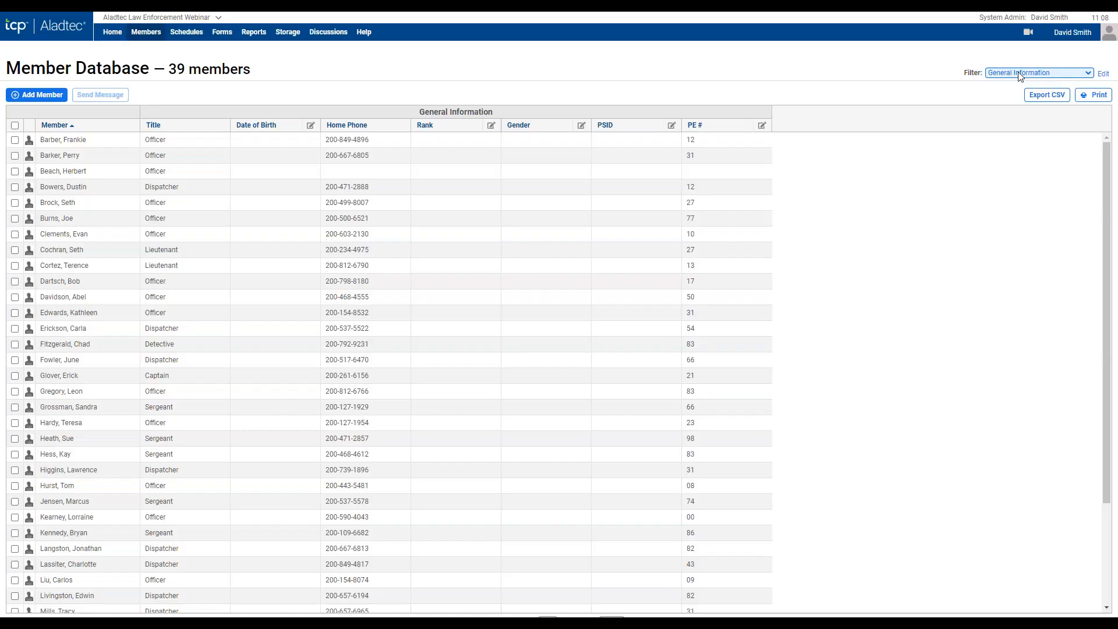
pyautogui.click(1015, 73)
pyautogui.click(1026, 154)
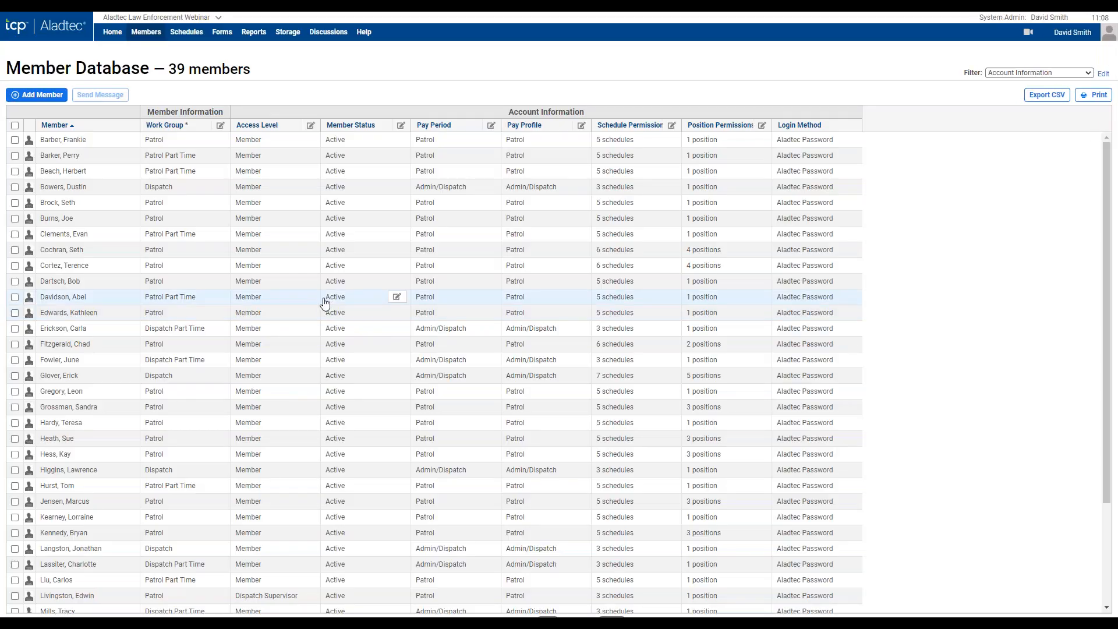
# Sort the members by Access Level and back by Member, and view the fourth member's Access Level choice without saving.
pyautogui.click(253, 125)
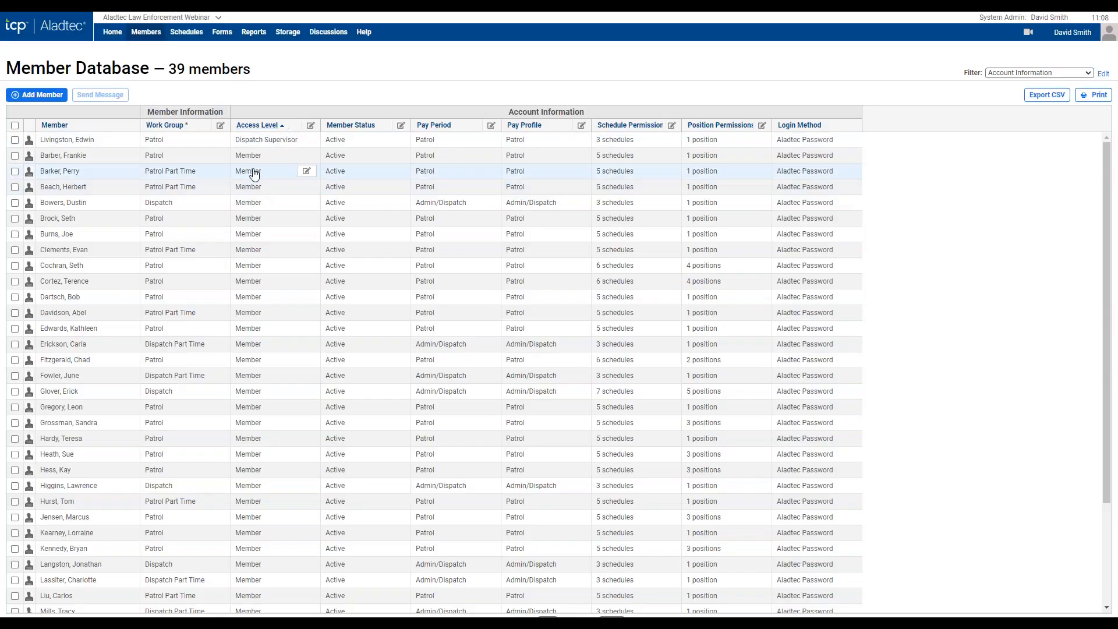
pyautogui.click(55, 126)
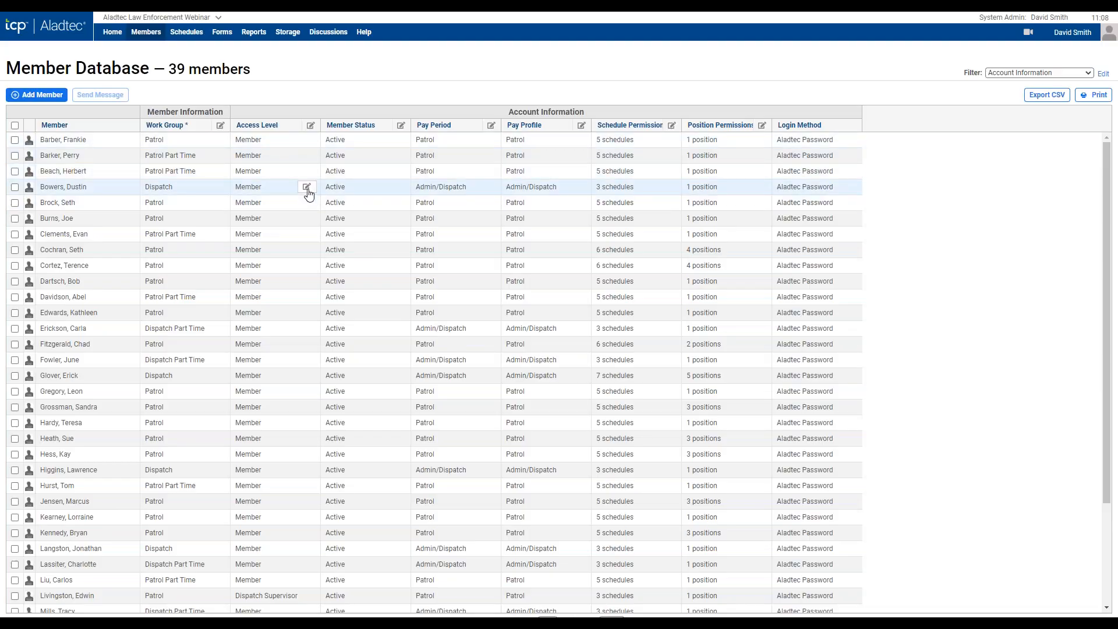
pyautogui.click(307, 188)
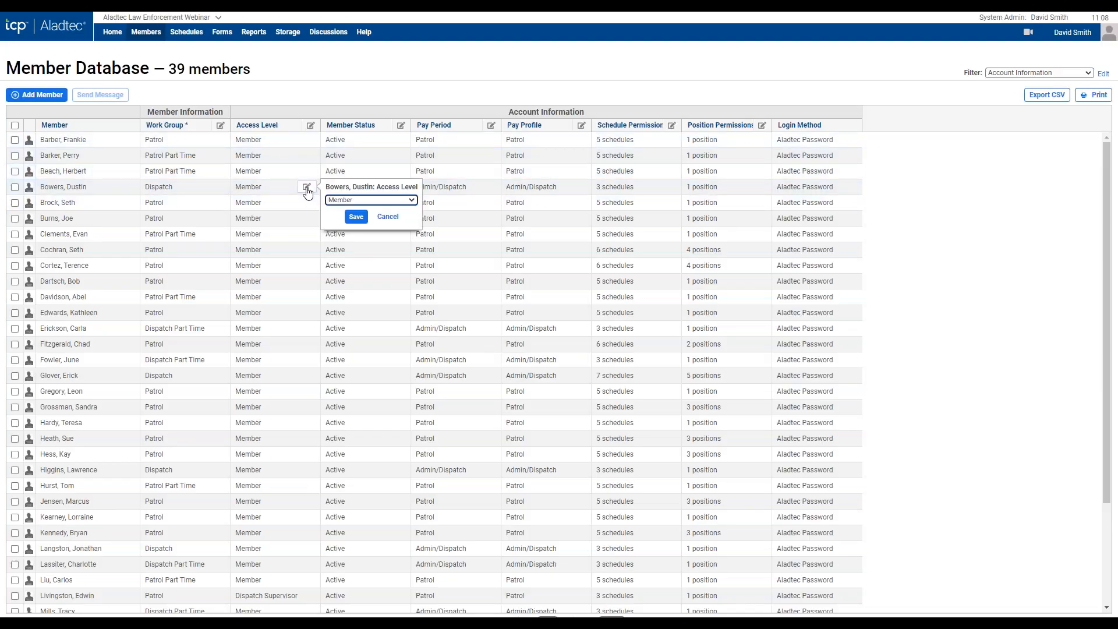
pyautogui.click(387, 216)
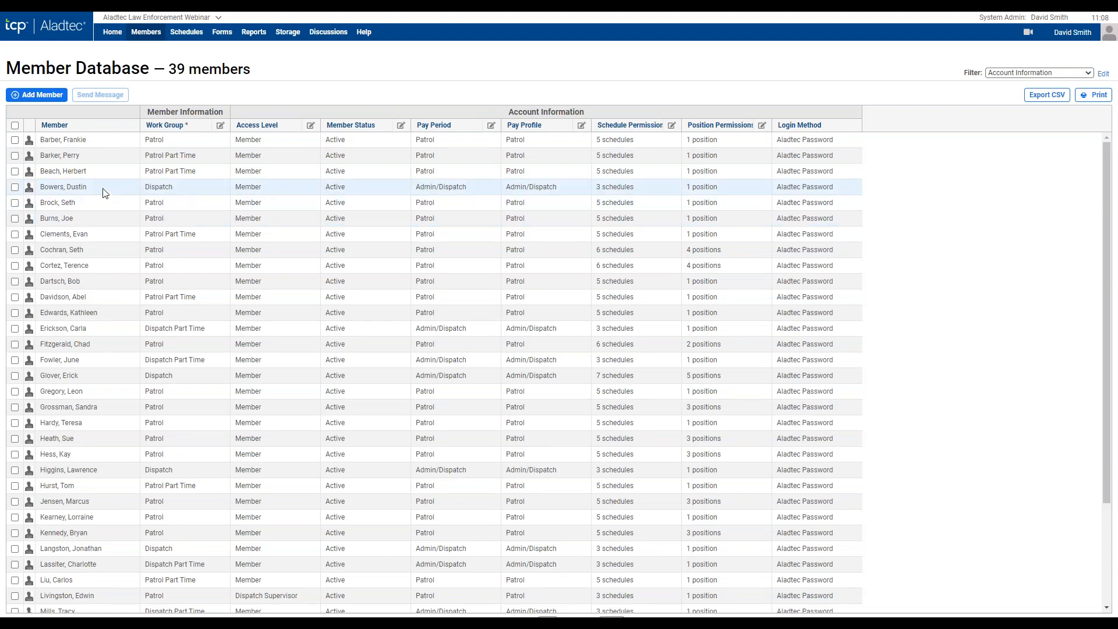
# View the fourth member's edit page and return to the Member Database.
pyautogui.click(69, 189)
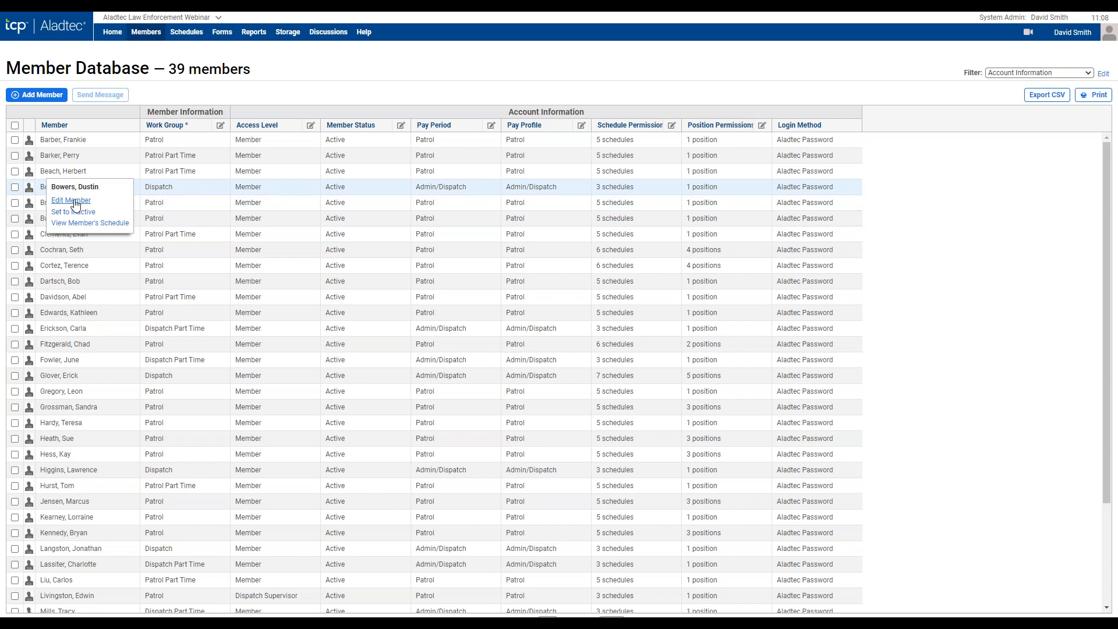
pyautogui.click(72, 201)
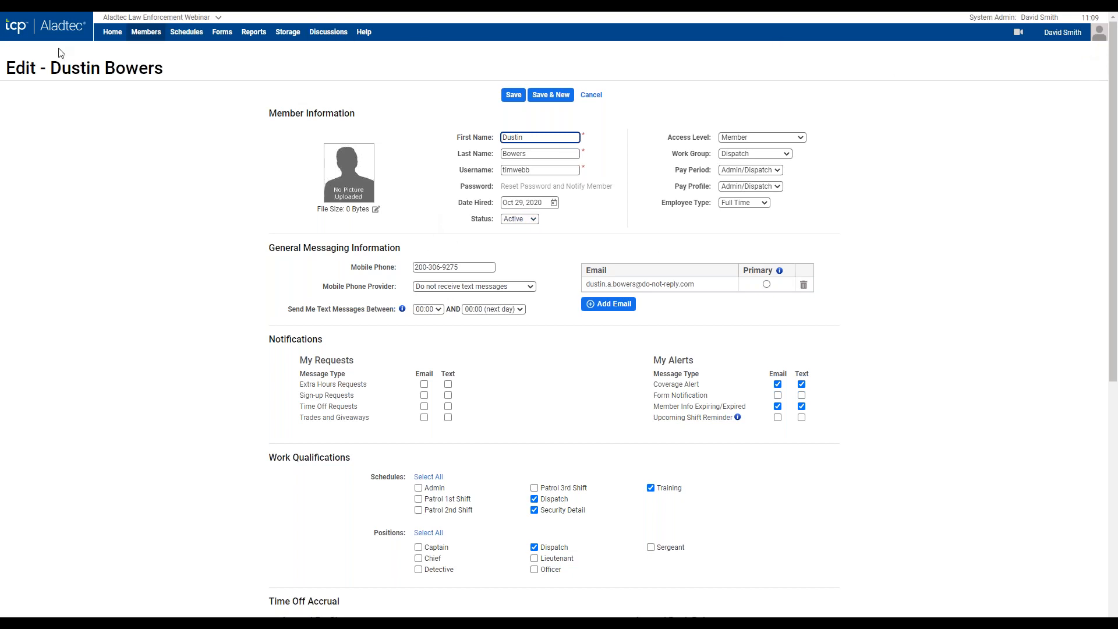
pyautogui.click(155, 55)
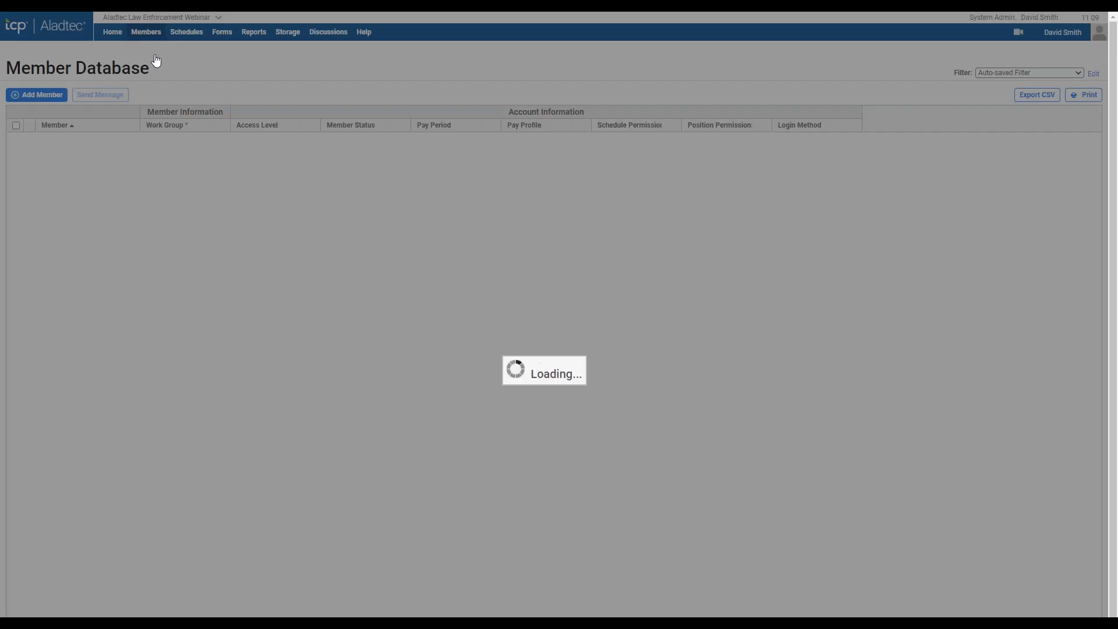
# Open the edit page of the member with Top Level Administrator access.
pyautogui.scroll(-3, 241, 446)
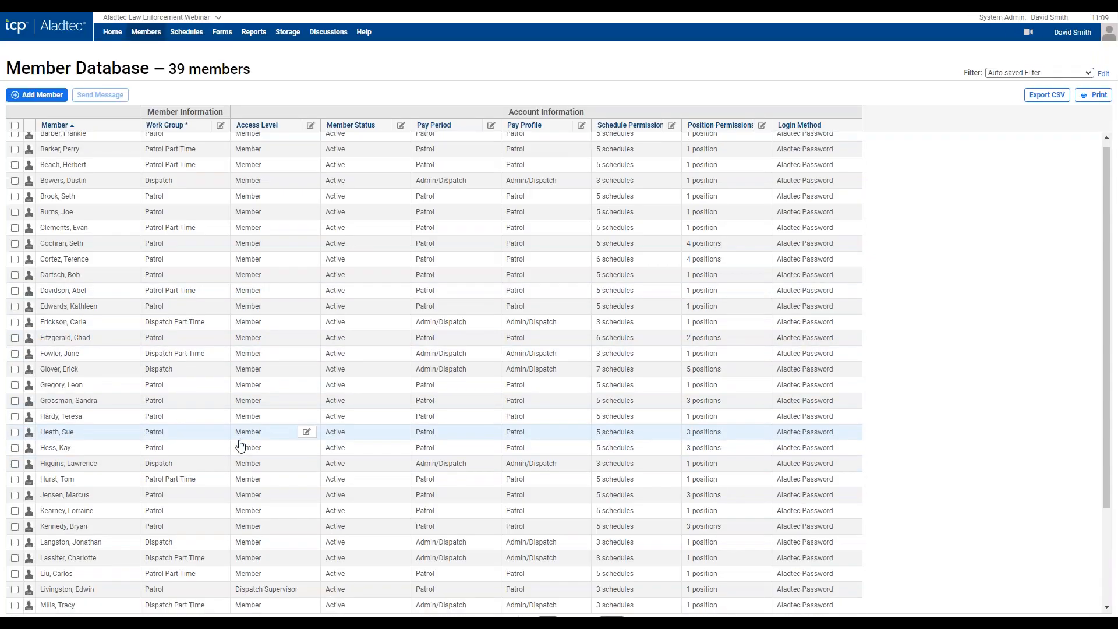
pyautogui.click(58, 526)
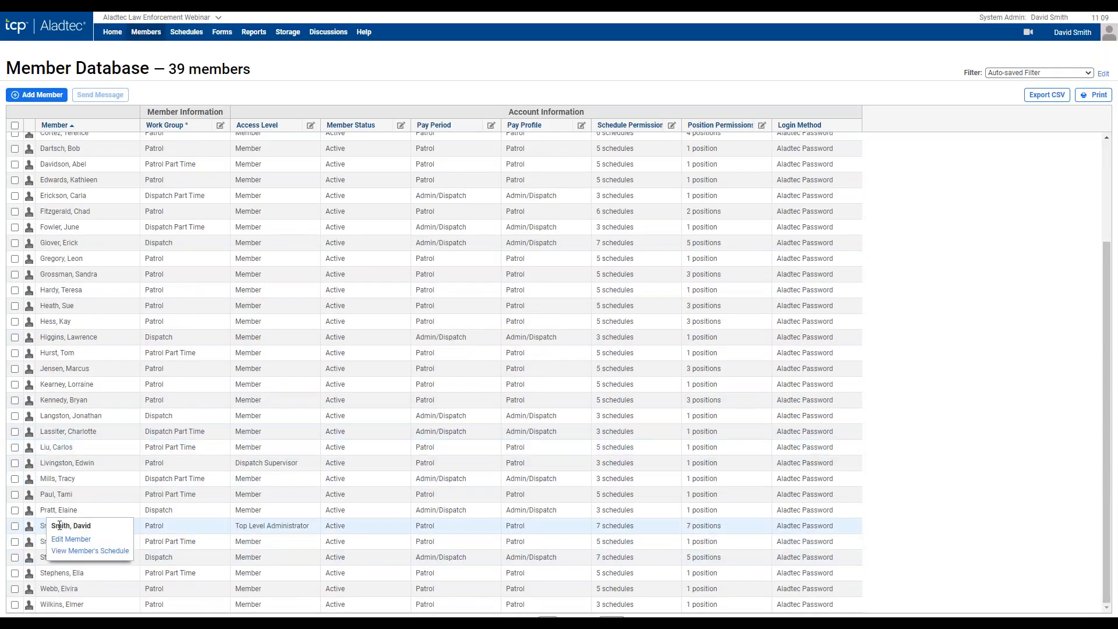
pyautogui.click(70, 545)
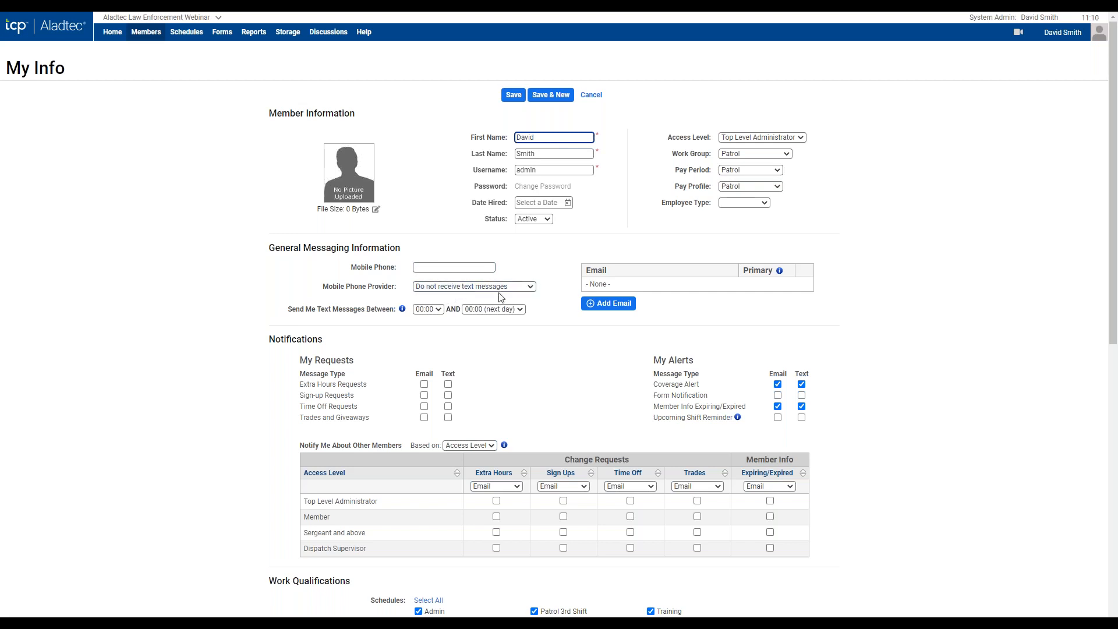
# Enable text notifications for Time Off Requests under My Requests, leaving email off.
pyautogui.scroll(-1, 570, 328)
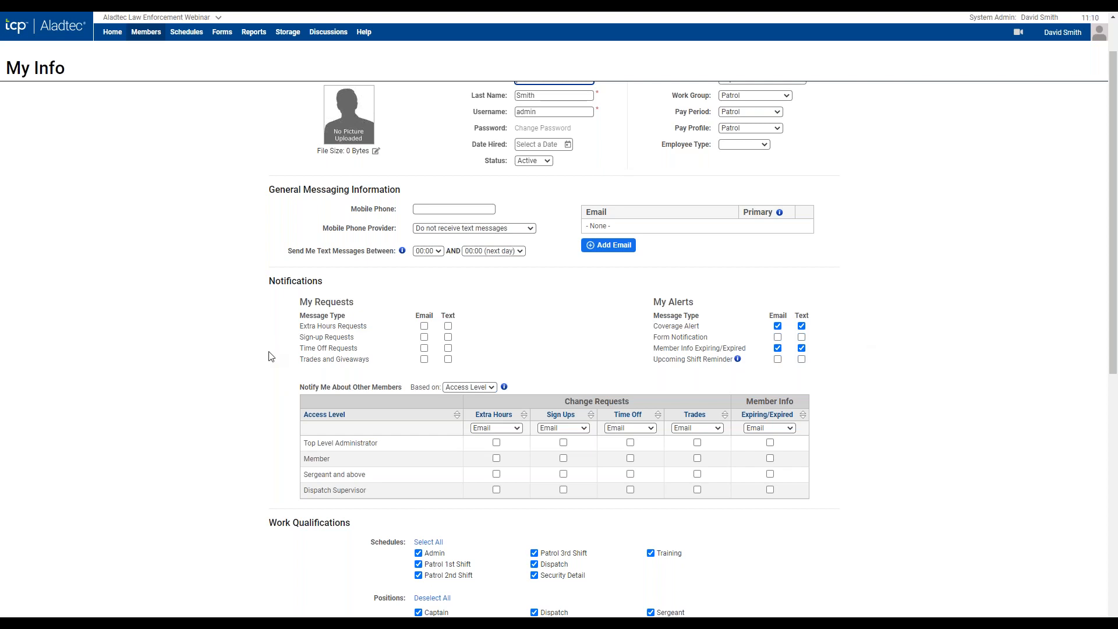
pyautogui.click(424, 348)
pyautogui.click(447, 348)
pyautogui.click(424, 348)
# Base the notifications about other members on Work Group and set the Extra Hours notification method to Text.
pyautogui.scroll(-2, 265, 383)
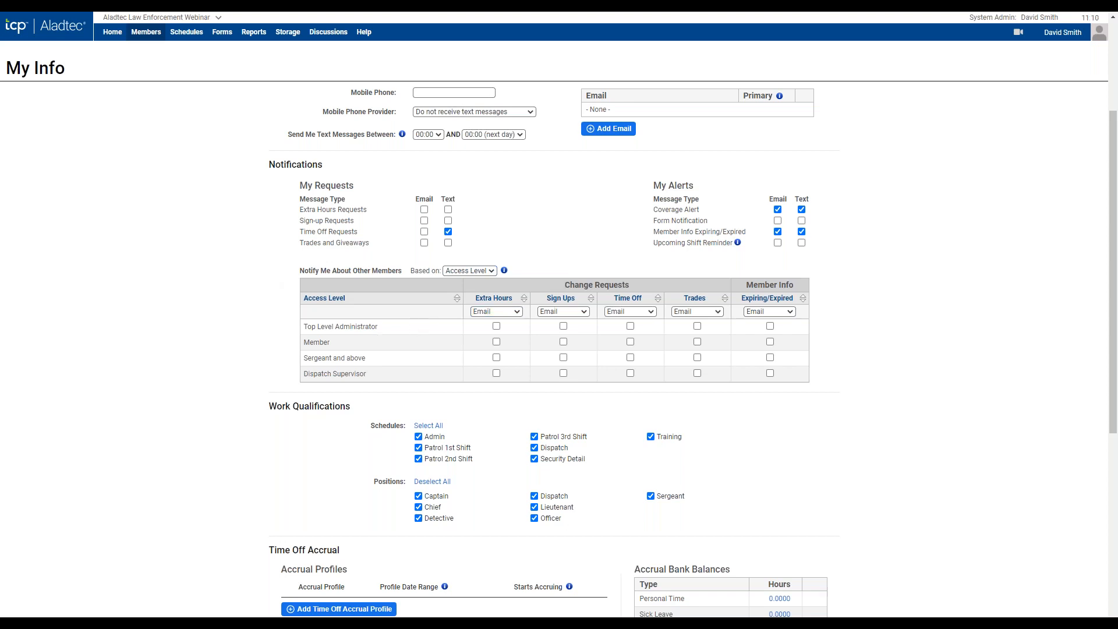
pyautogui.click(494, 271)
pyautogui.click(471, 288)
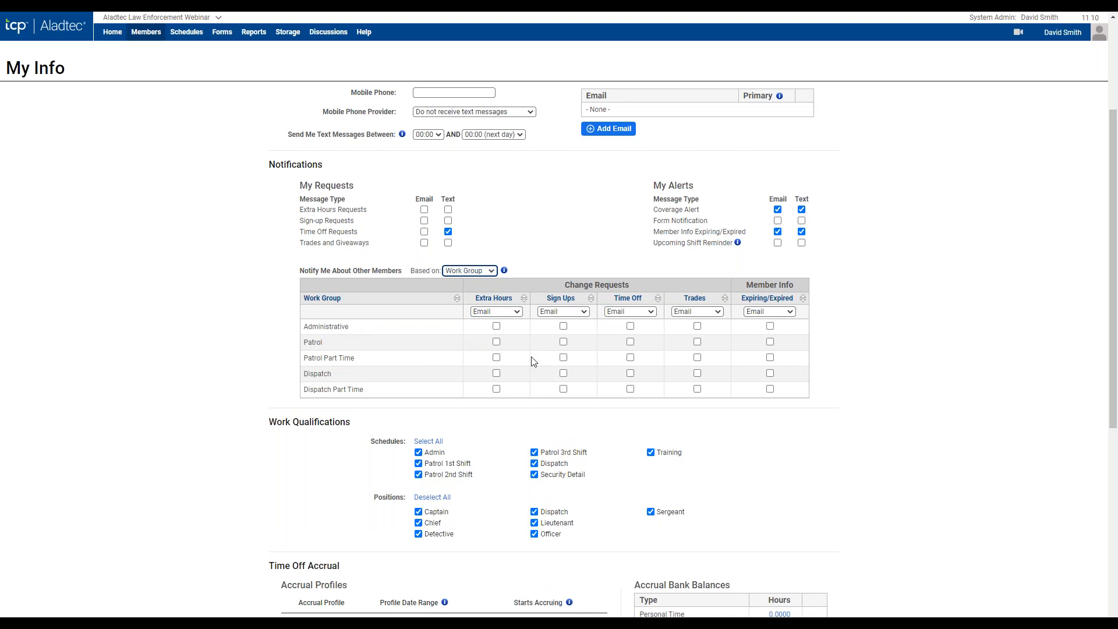
pyautogui.click(516, 312)
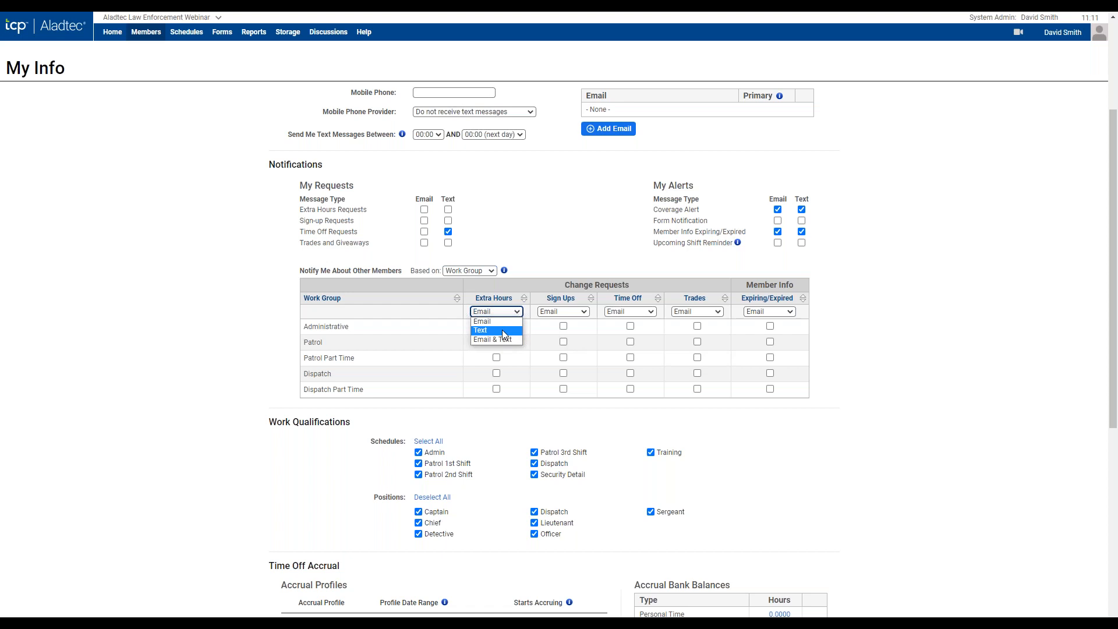
pyautogui.click(502, 329)
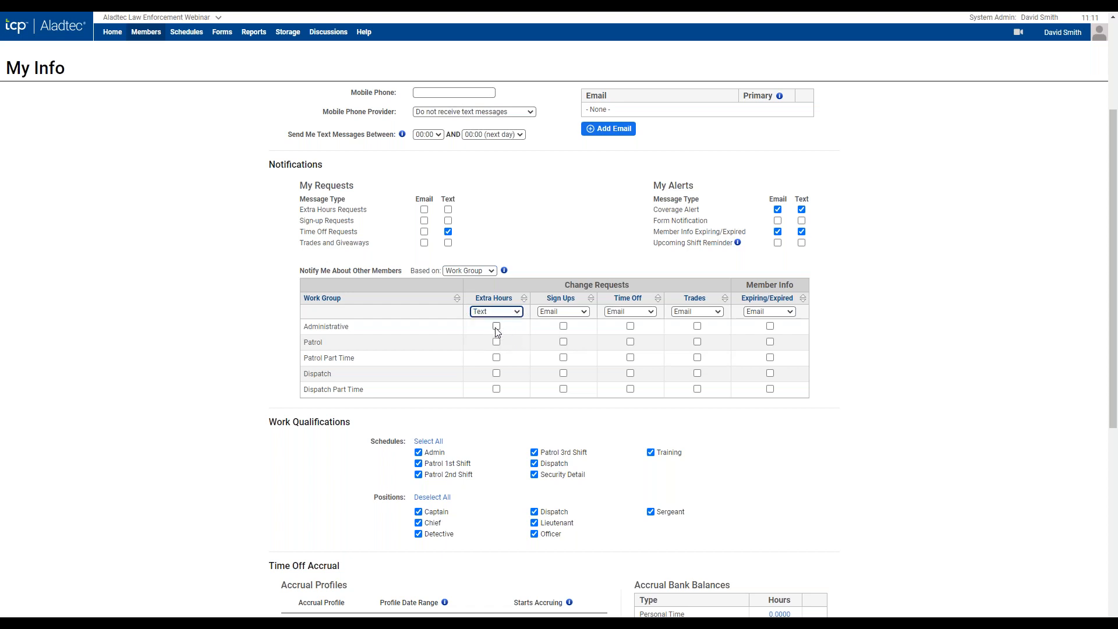
# Turn the Patrol work group's Extra Hours and Sign Ups notifications on and off again.
pyautogui.click(496, 342)
pyautogui.click(563, 342)
pyautogui.click(496, 341)
pyautogui.click(562, 342)
# Review the profile sections from Work Qualifications to Certifications, and return to the Member Database, discarding the unsaved changes.
pyautogui.scroll(-3, 229, 352)
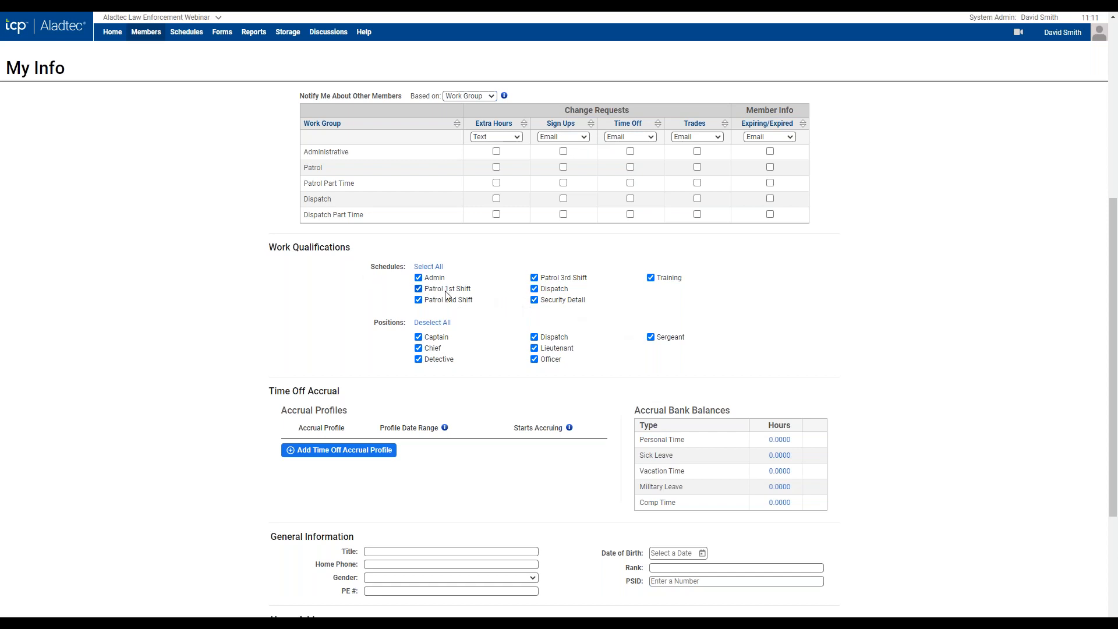
pyautogui.scroll(-2, 308, 324)
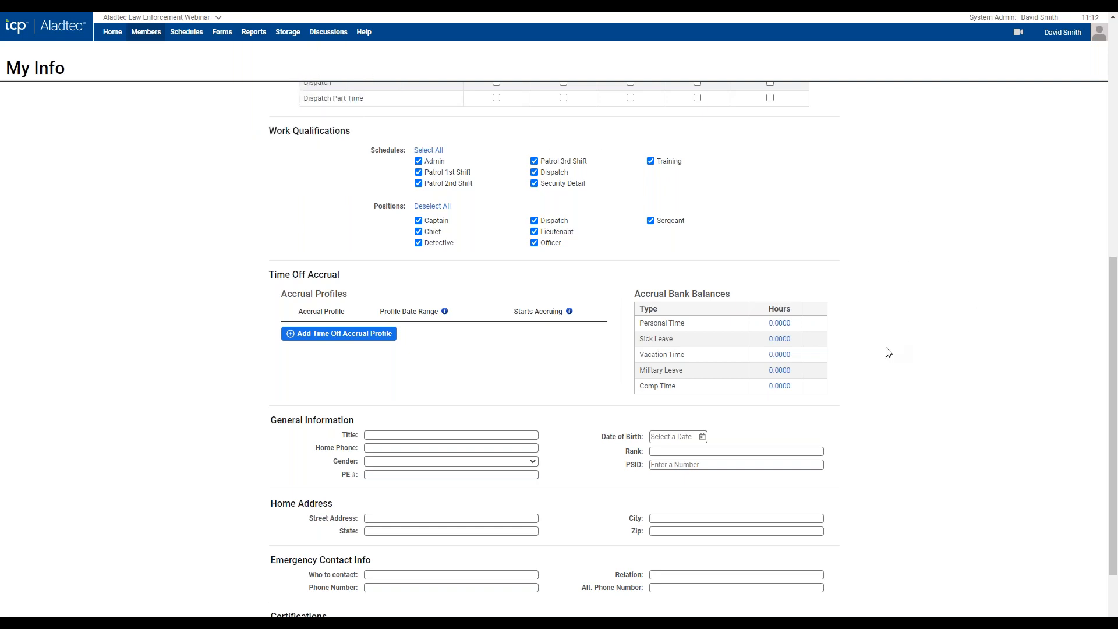
pyautogui.scroll(-3, 888, 352)
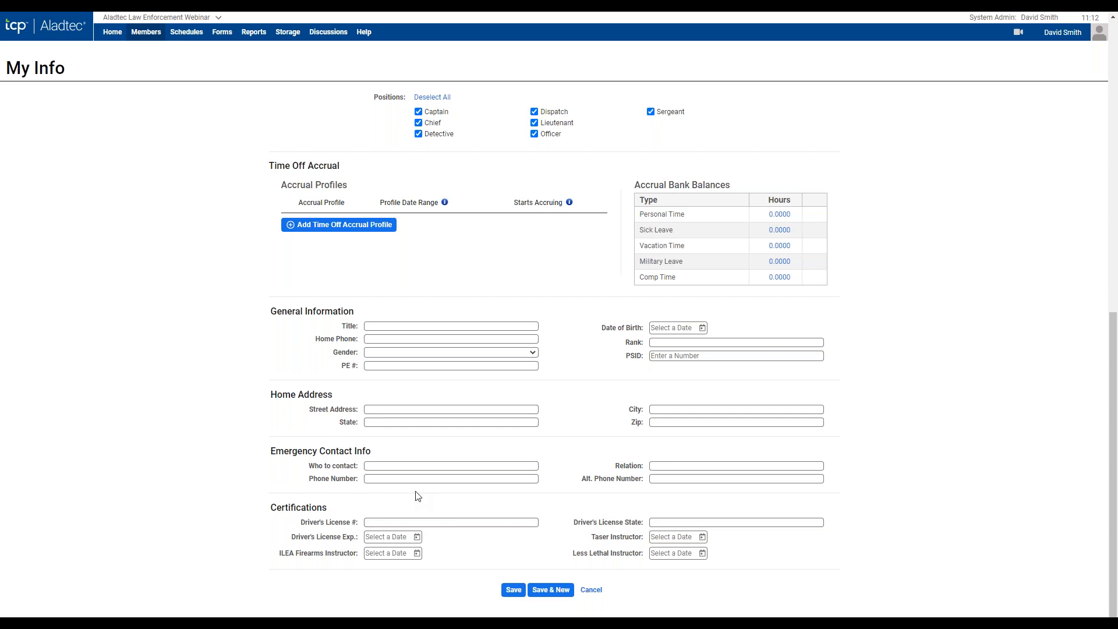
pyautogui.scroll(10, 415, 492)
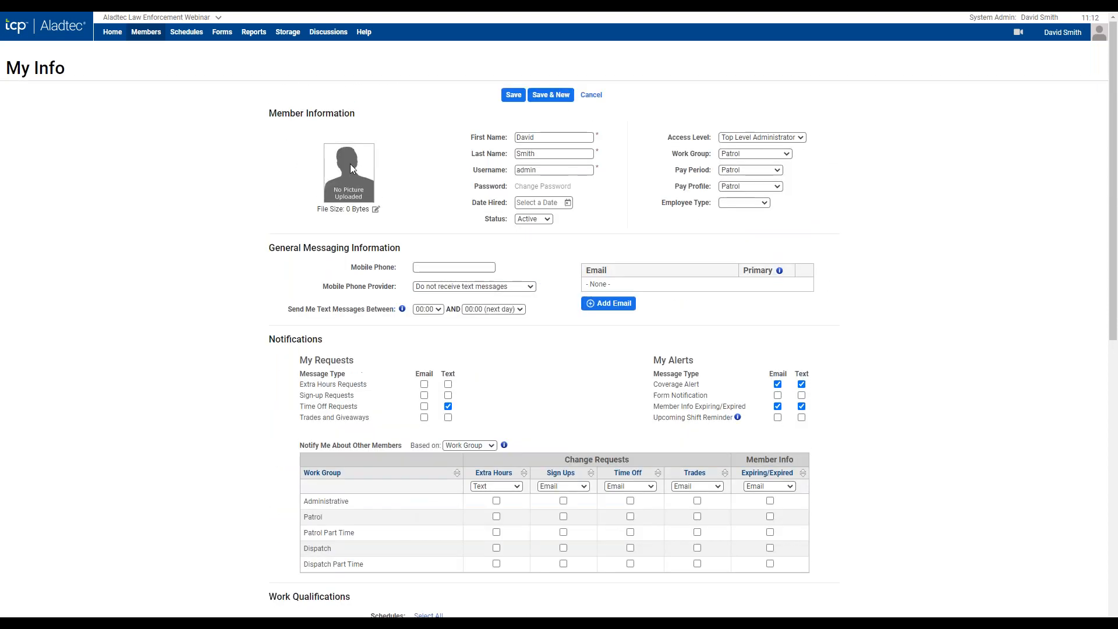
pyautogui.moveTo(146, 33)
pyautogui.click(160, 51)
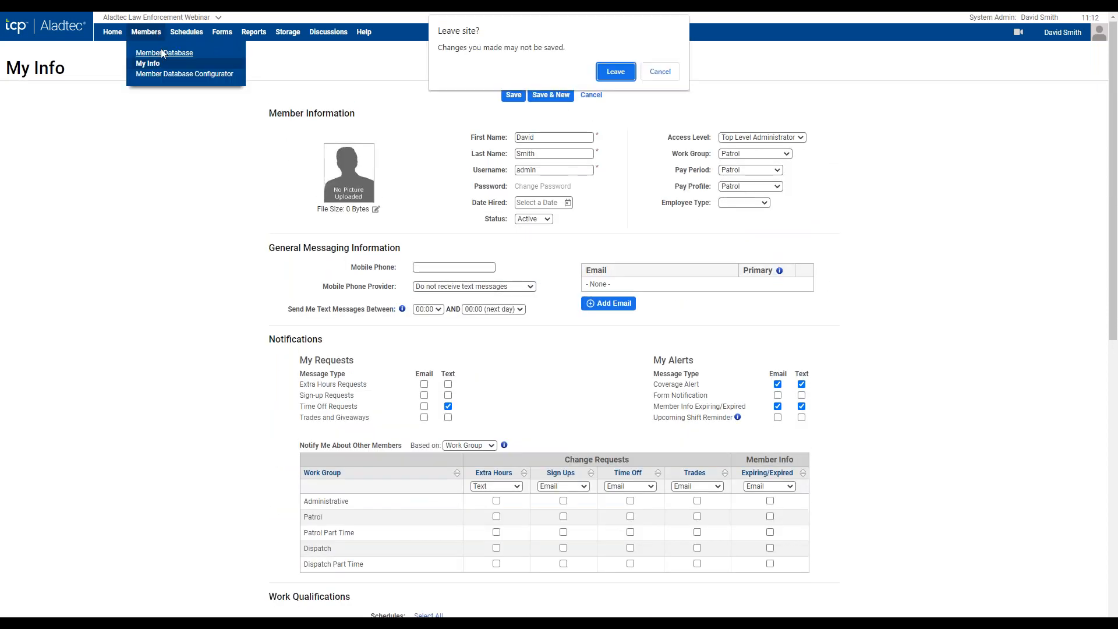
pyautogui.click(612, 66)
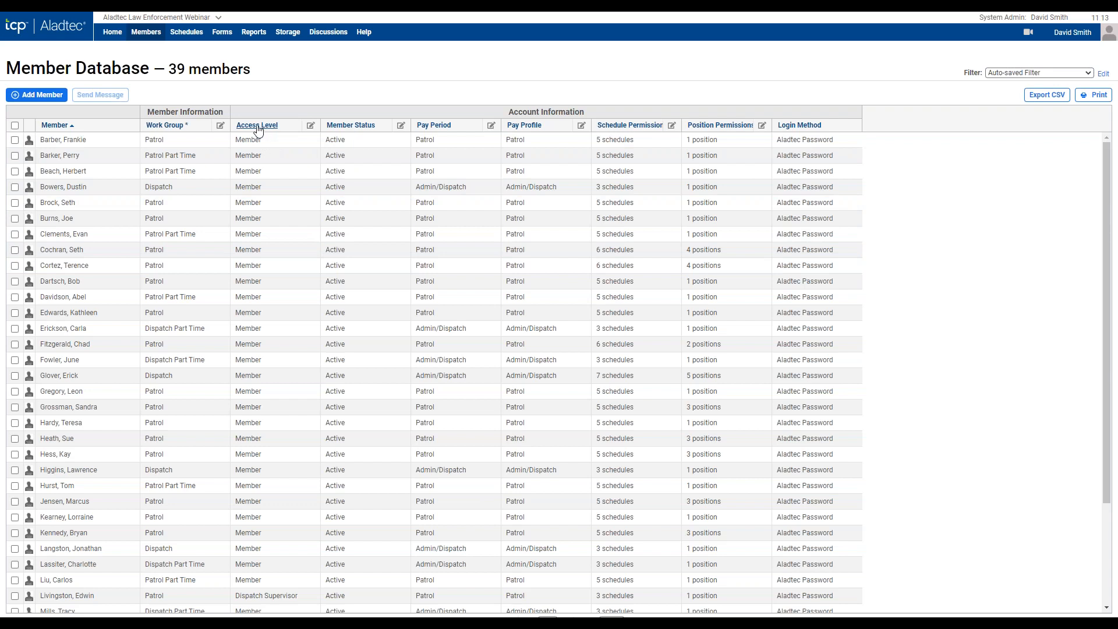
# Sort the member list by Work Group and select all members.
pyautogui.click(165, 126)
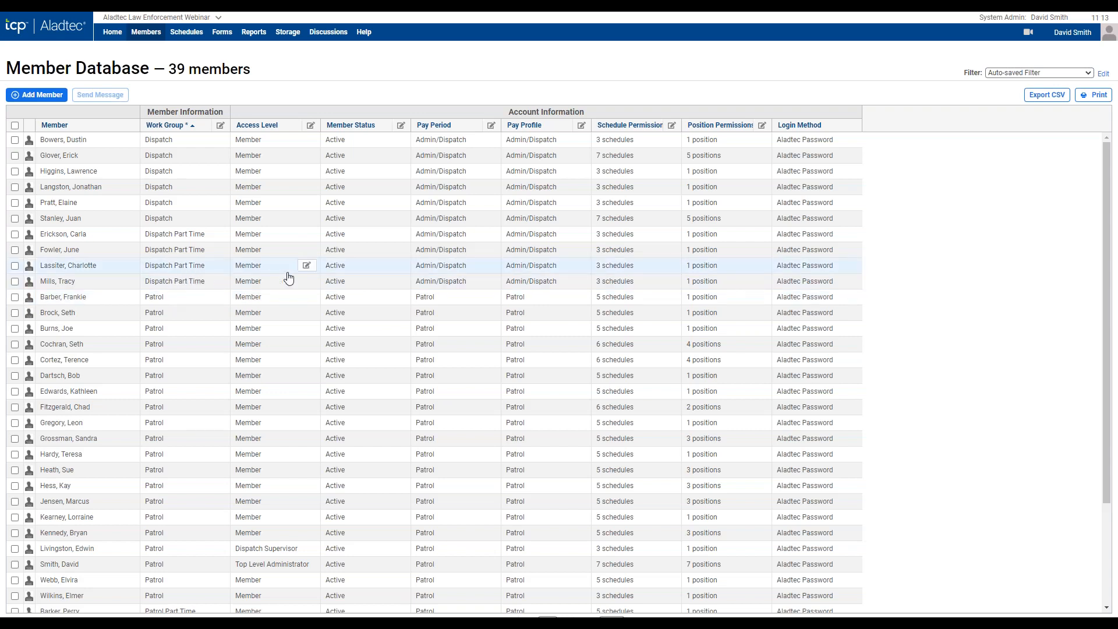
pyautogui.click(67, 233)
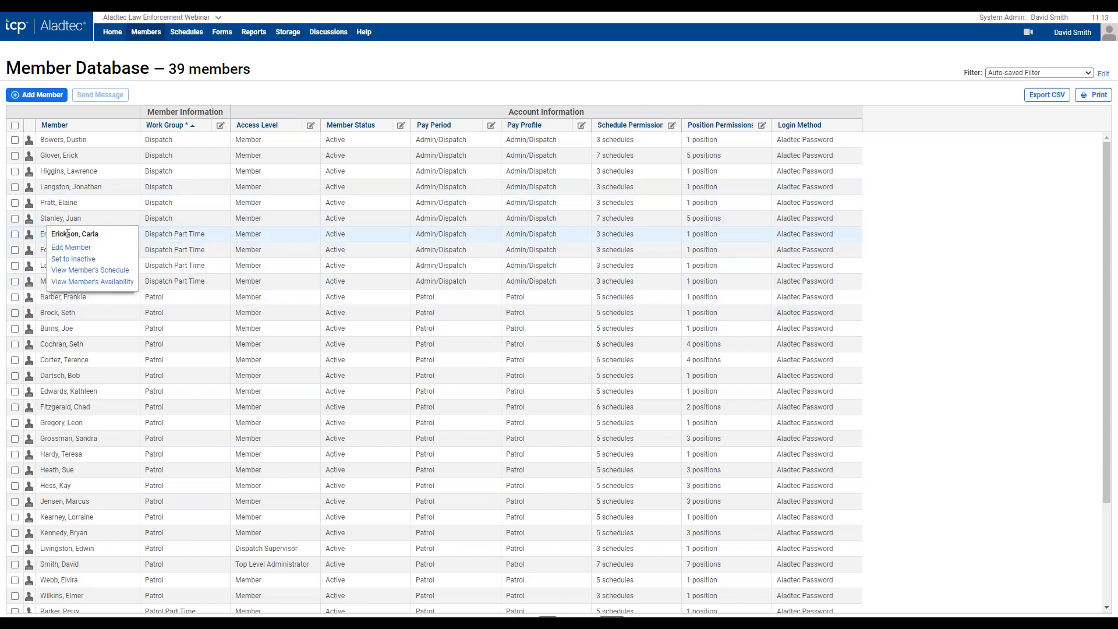
pyautogui.click(15, 187)
pyautogui.click(15, 312)
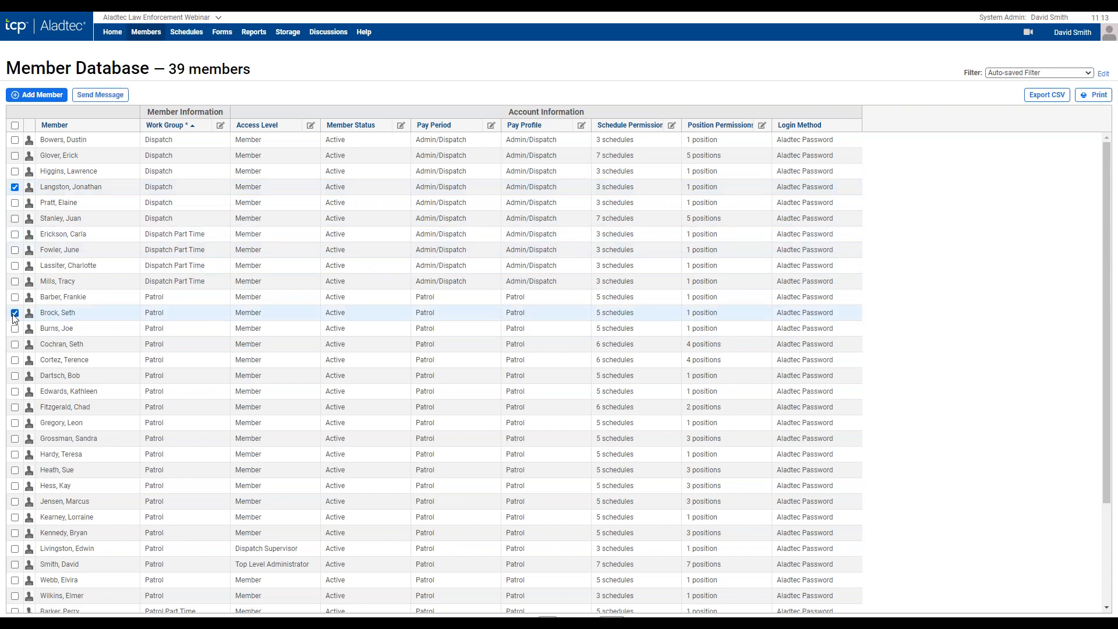
pyautogui.click(14, 344)
pyautogui.click(15, 125)
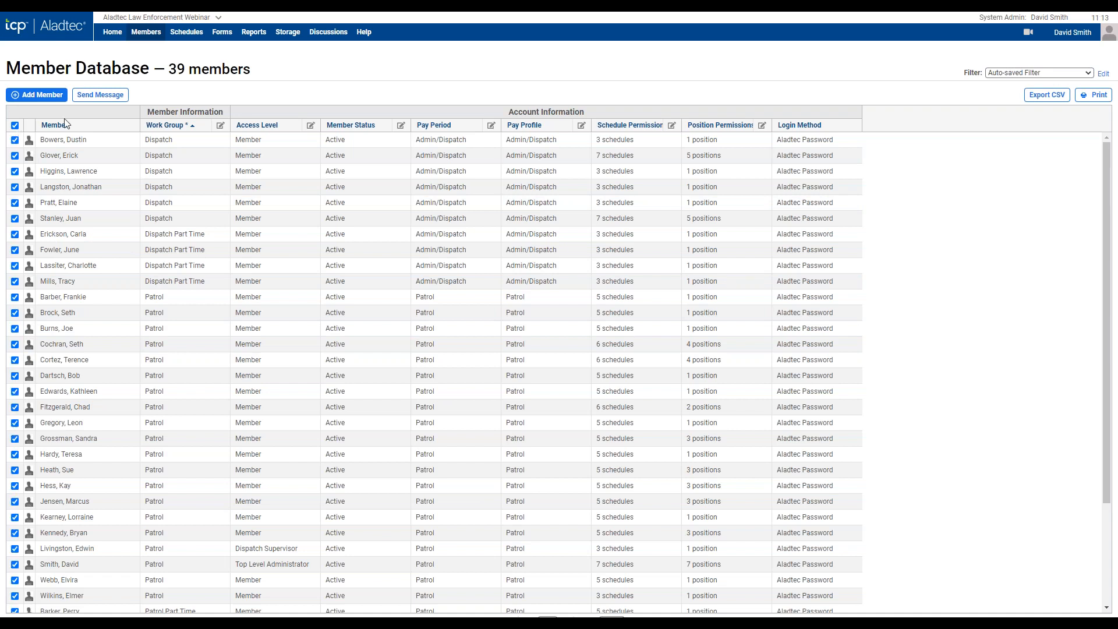
# Open a group message to the selected members, try the Email Only and Phone Text Message Only types, and close it unsent.
pyautogui.click(95, 96)
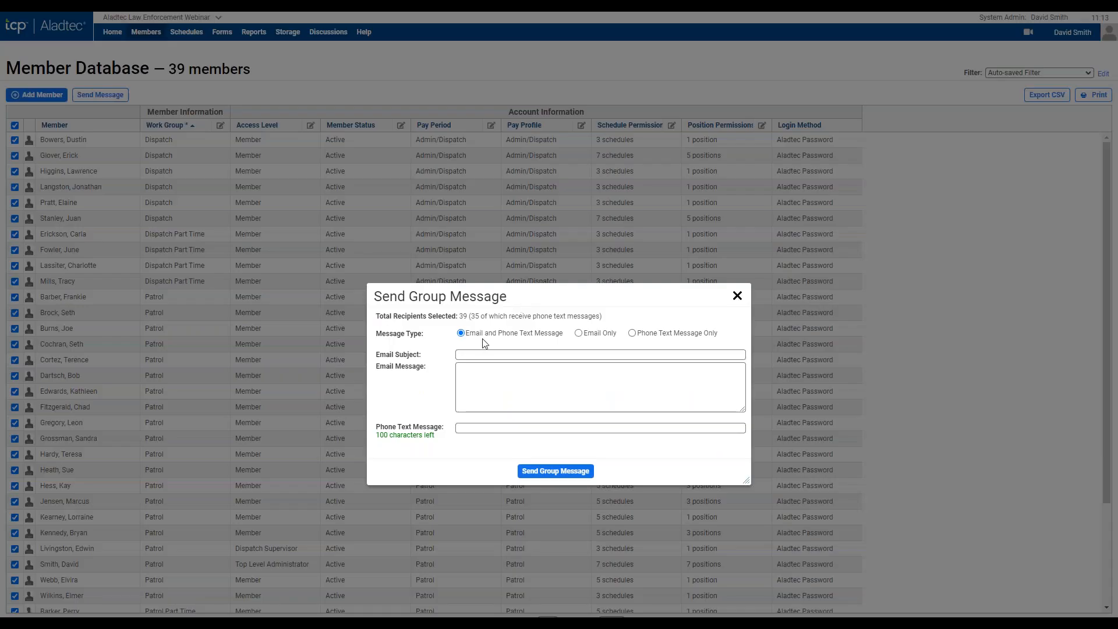
pyautogui.click(580, 334)
pyautogui.click(633, 333)
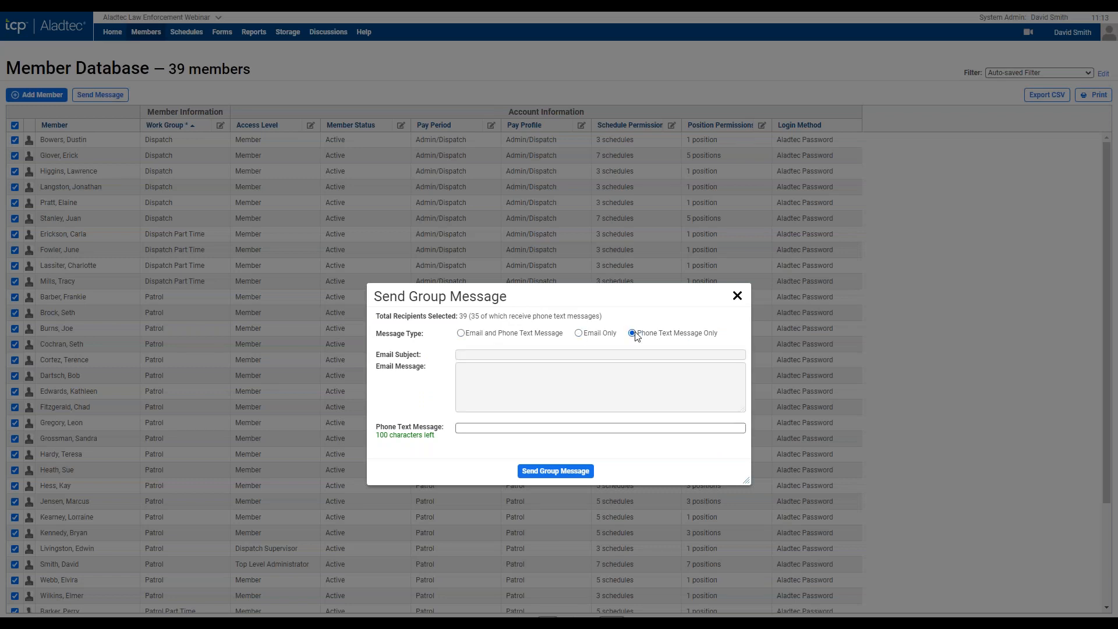
pyautogui.click(736, 295)
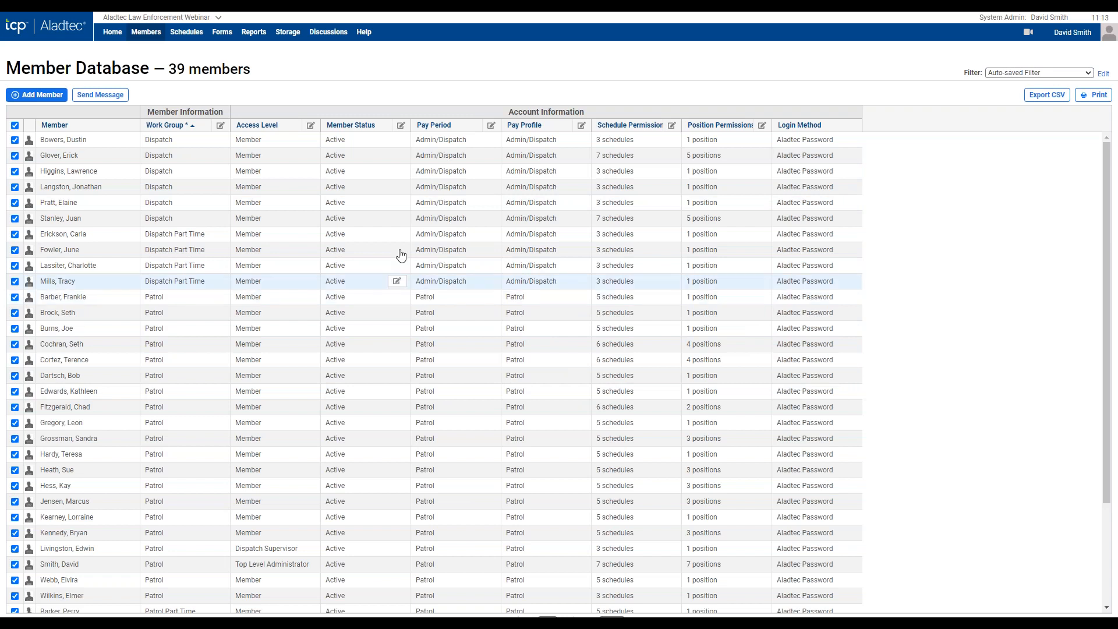
# View the blank Add Member form, and open the Schedule Views calendar.
pyautogui.moveTo(256, 38)
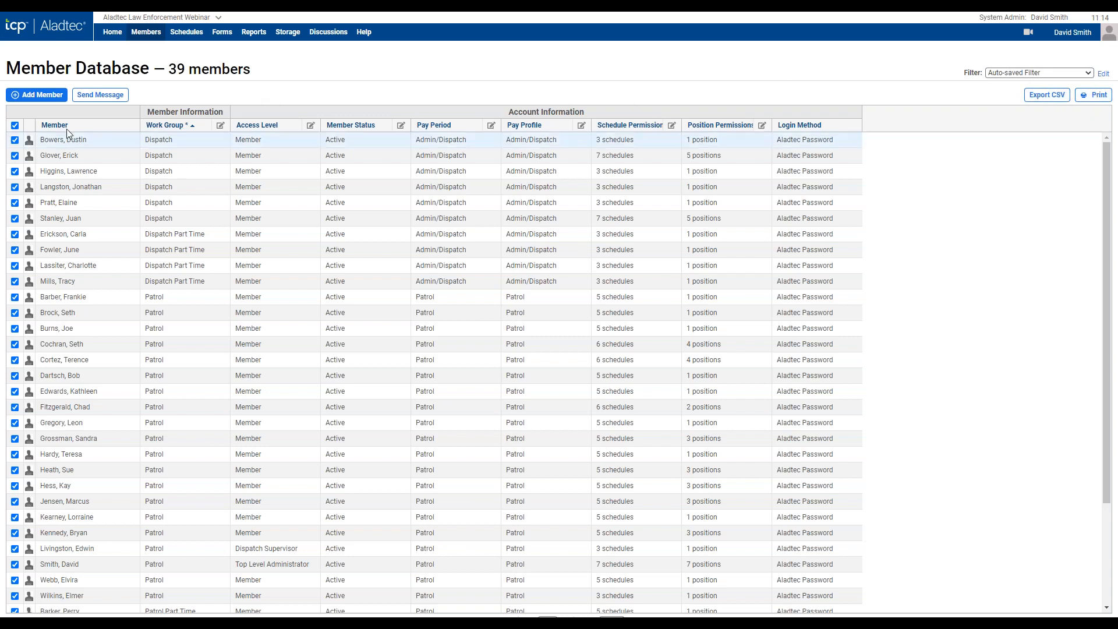
pyautogui.click(32, 97)
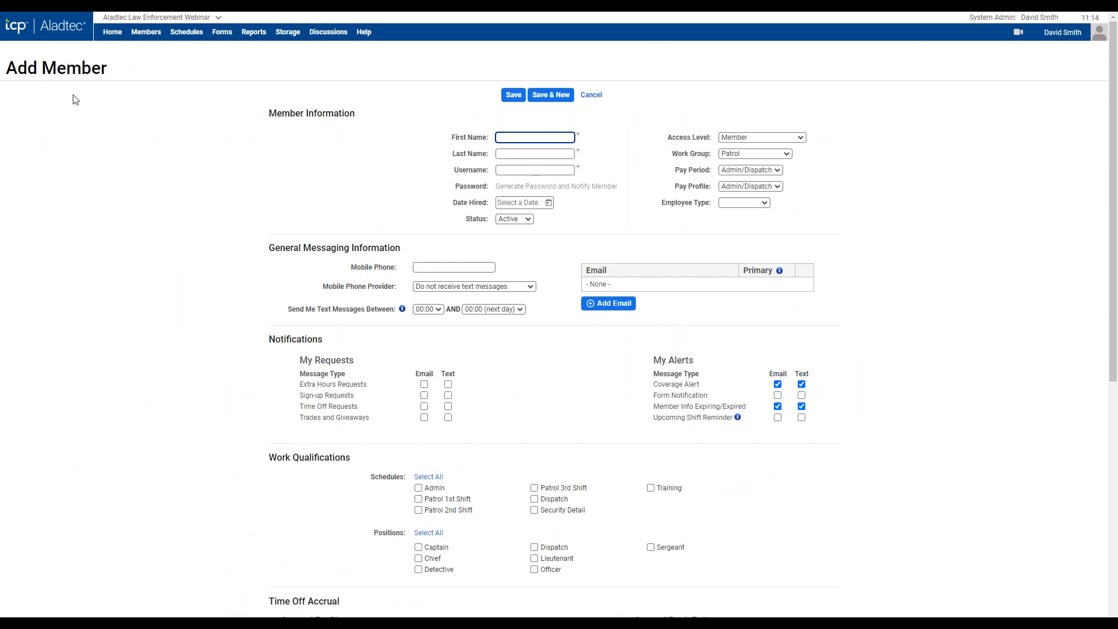
pyautogui.click(193, 37)
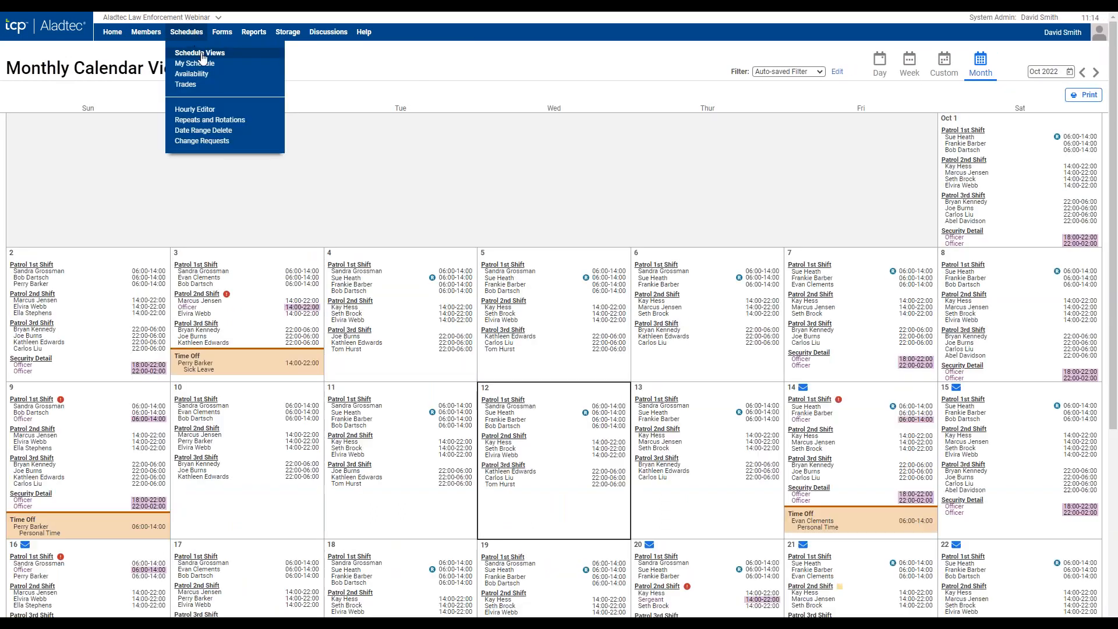
pyautogui.click(202, 55)
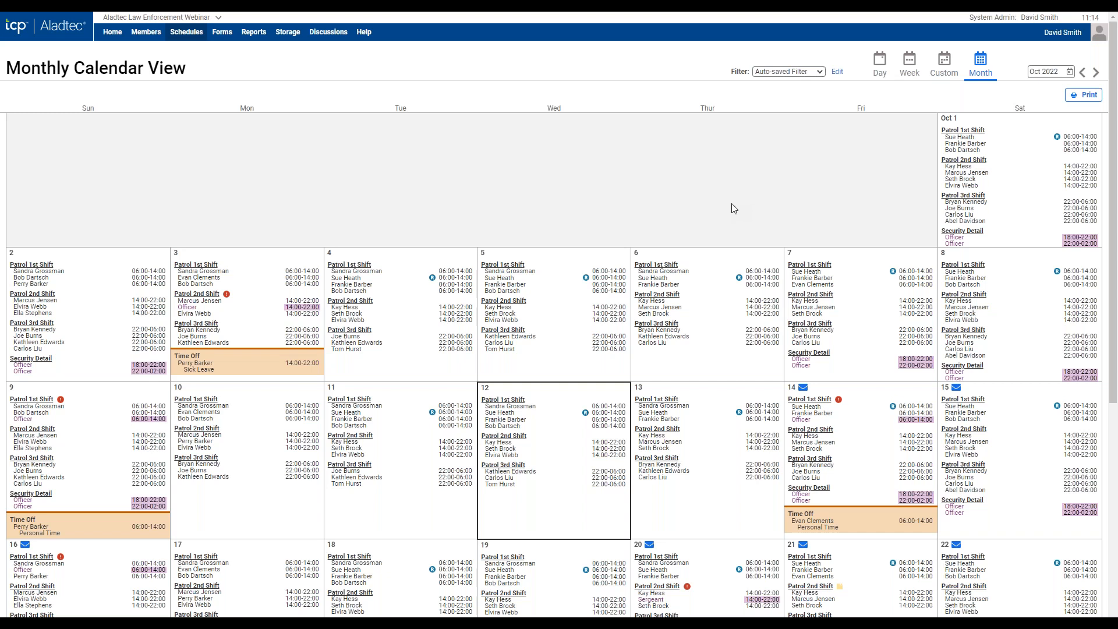
# Edit the monthly calendar's filter, switching all work schedules on and Admin and Dispatch off, and apply it.
pyautogui.click(837, 72)
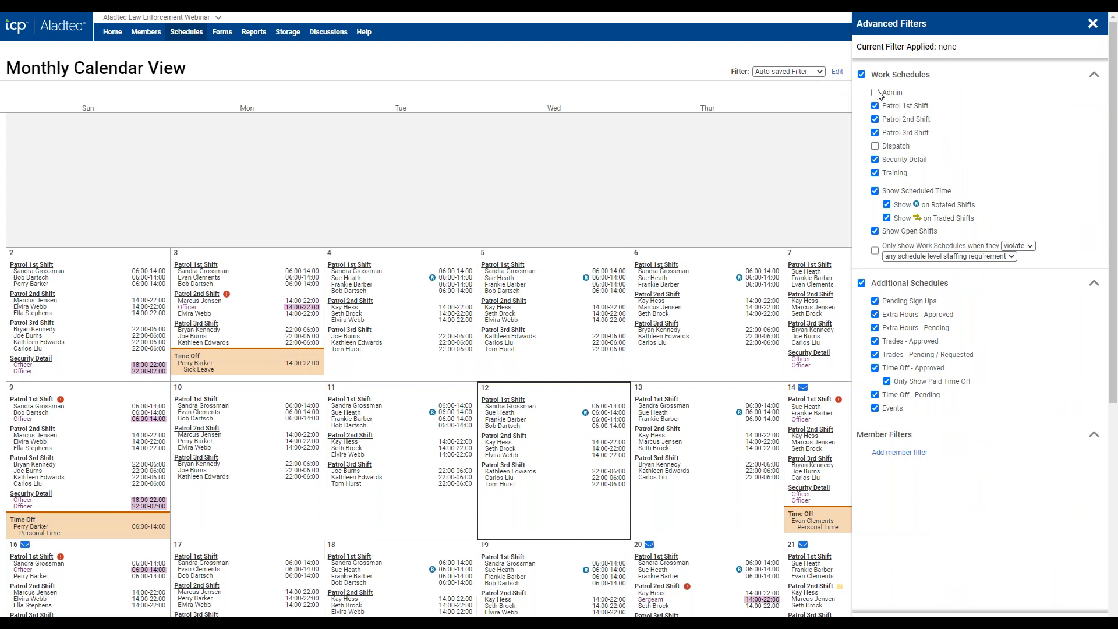
pyautogui.click(862, 75)
pyautogui.click(874, 93)
pyautogui.click(875, 147)
pyautogui.click(1080, 614)
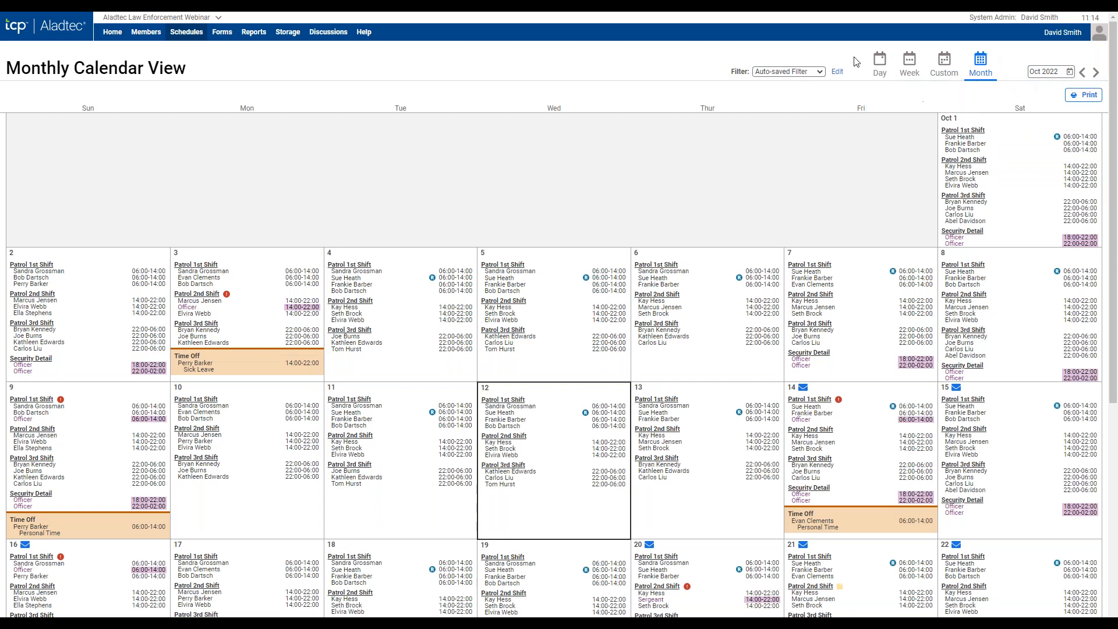
# View the schedule in the Monthly Roster, Weekly Blocks and Weekly Shifts views.
pyautogui.moveTo(989, 65)
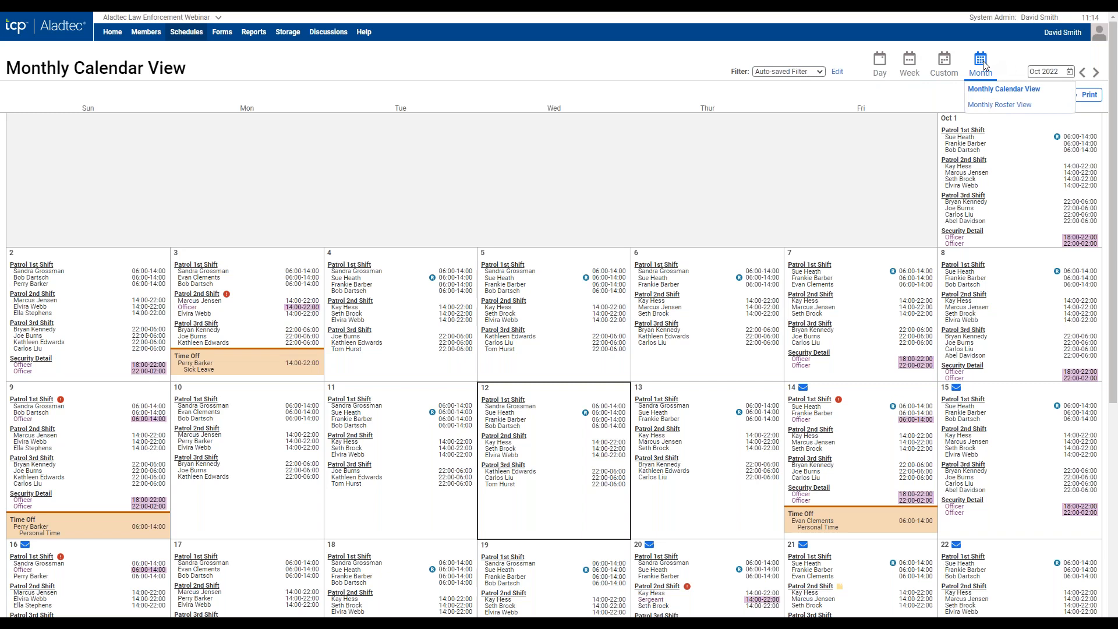
pyautogui.click(985, 106)
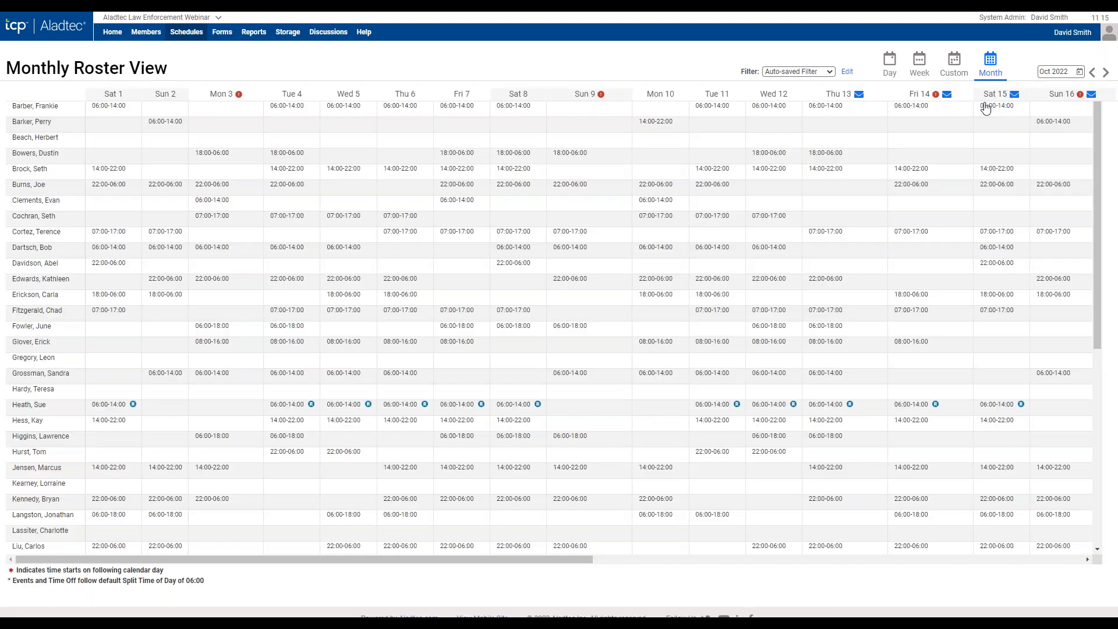
pyautogui.moveTo(956, 64)
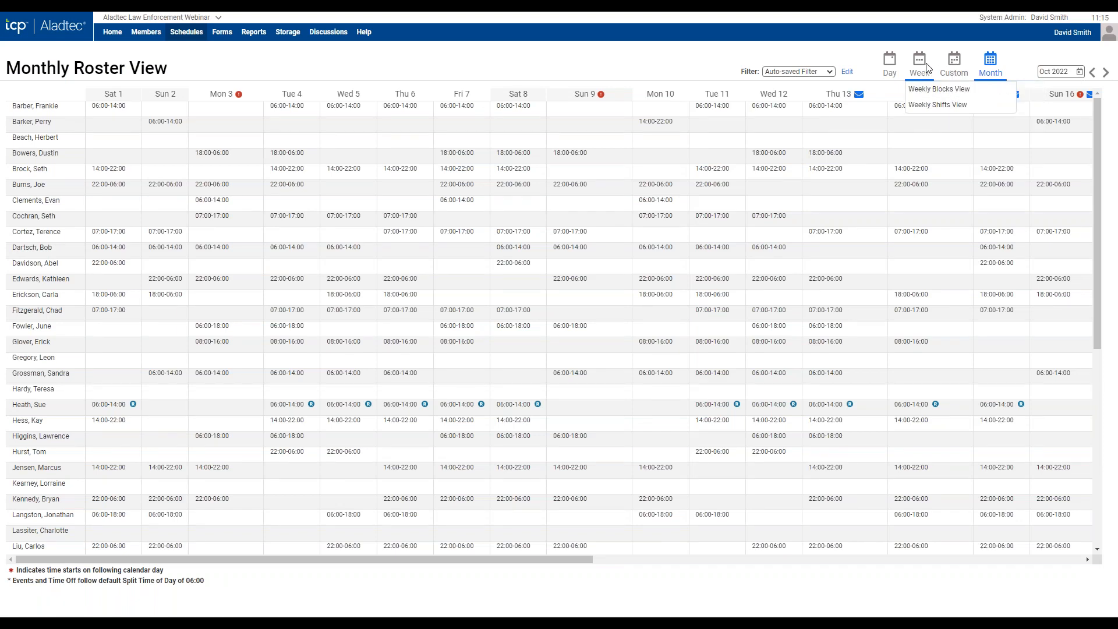
pyautogui.click(922, 93)
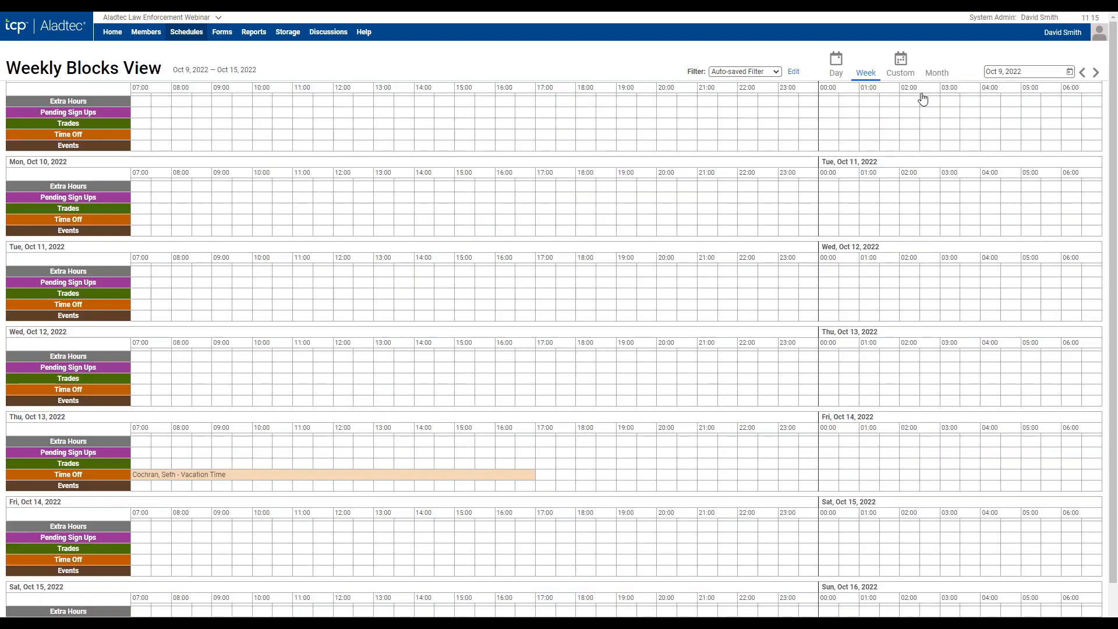
pyautogui.moveTo(867, 65)
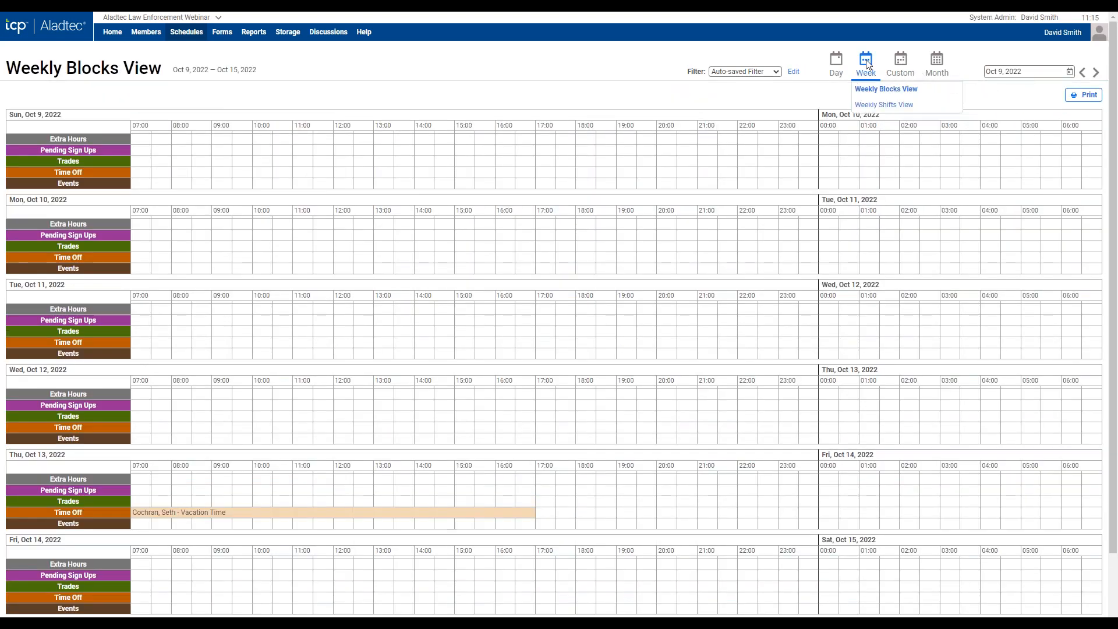
pyautogui.click(879, 105)
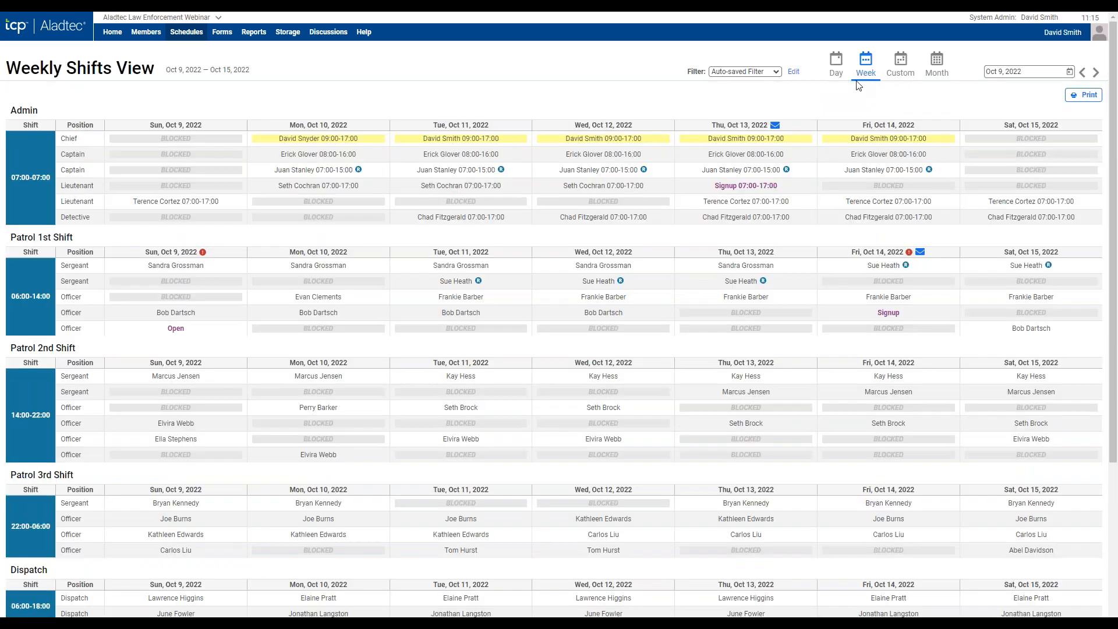
# View the Daily Blocks and Daily Summary schedules, and return to the Monthly Calendar View.
pyautogui.click(839, 67)
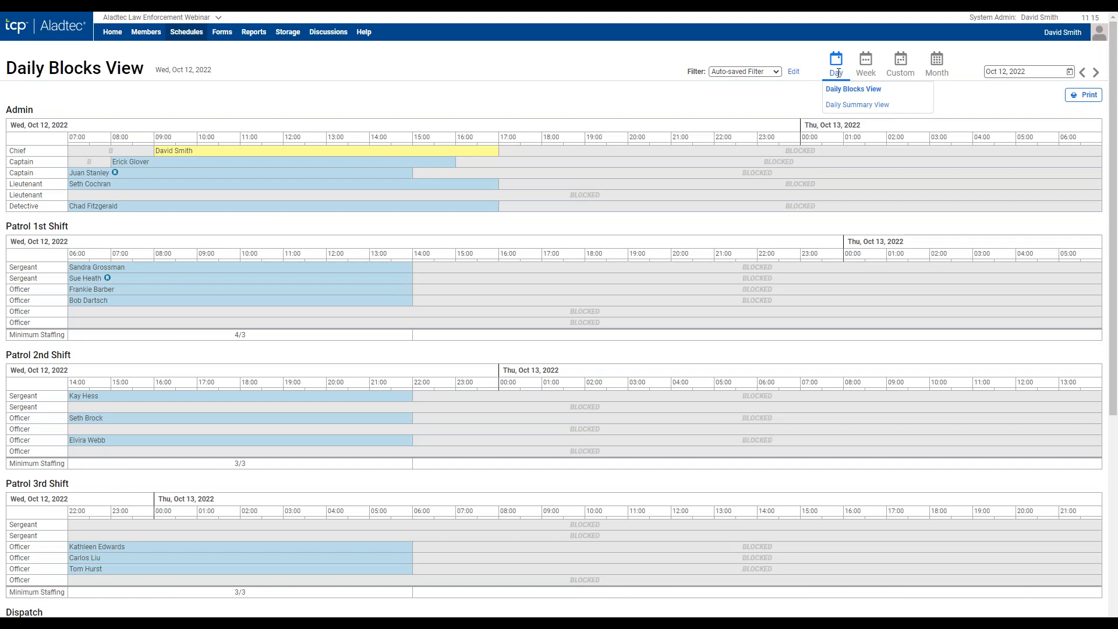
pyautogui.click(844, 106)
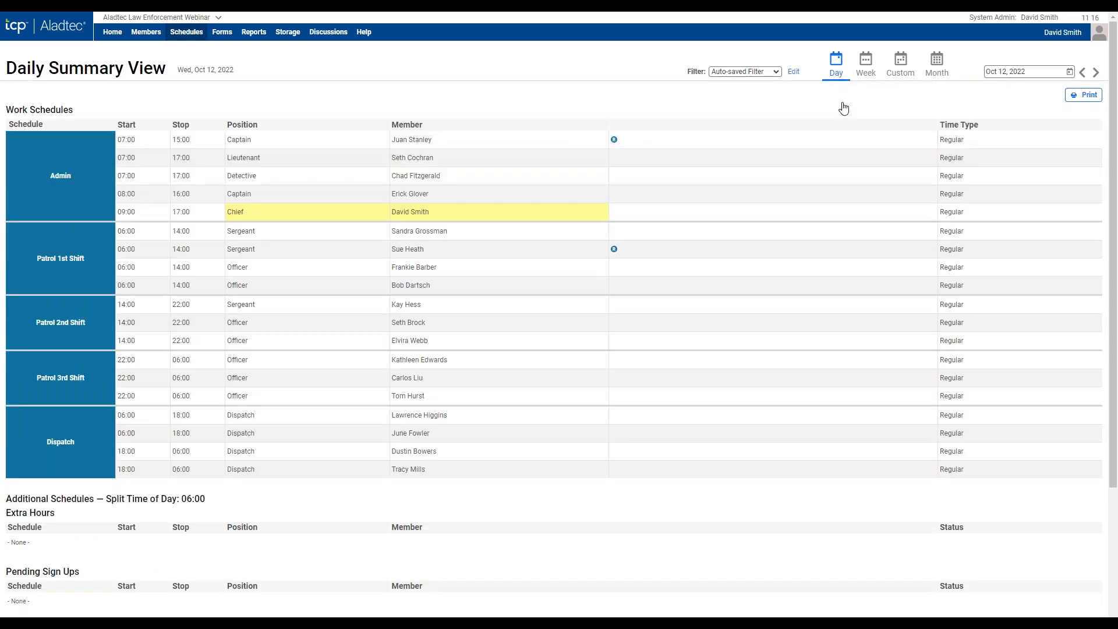
pyautogui.moveTo(935, 62)
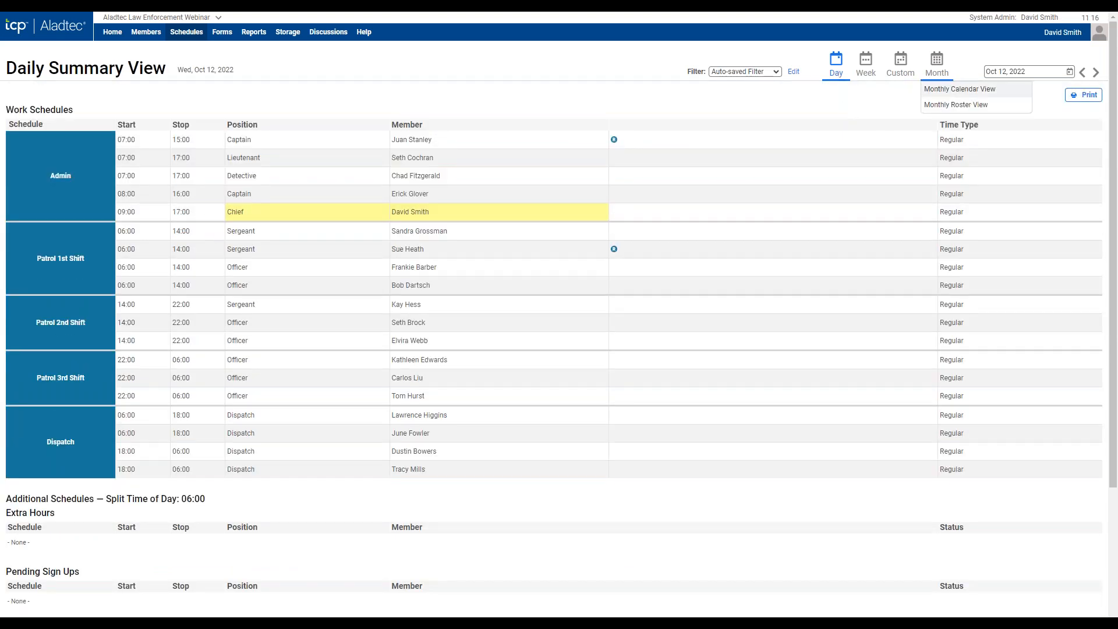
pyautogui.click(942, 92)
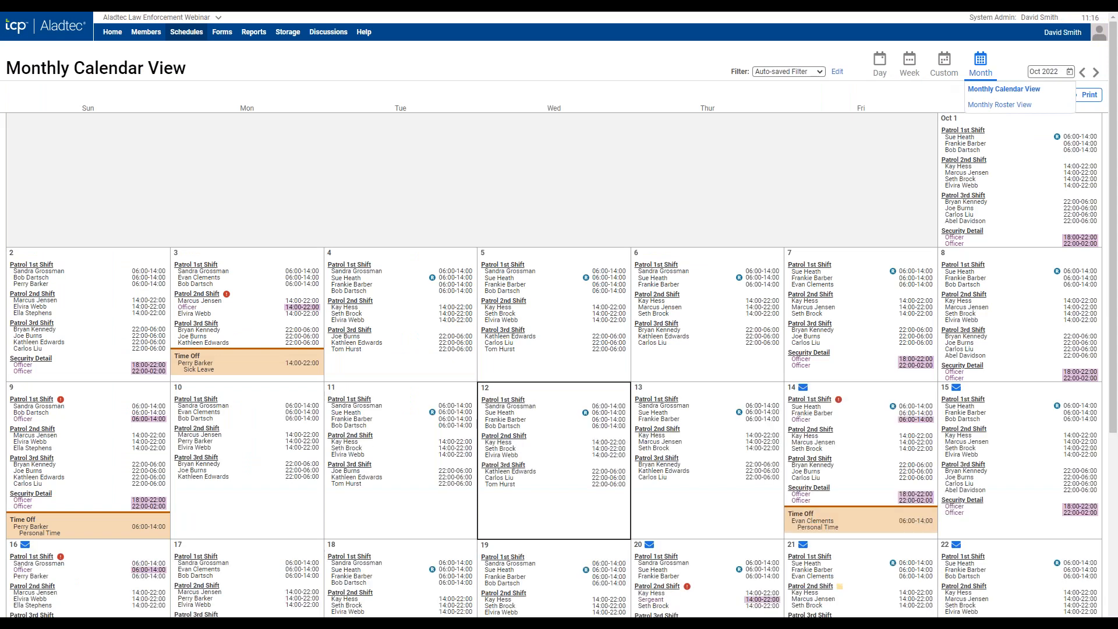
pyautogui.moveTo(958, 86)
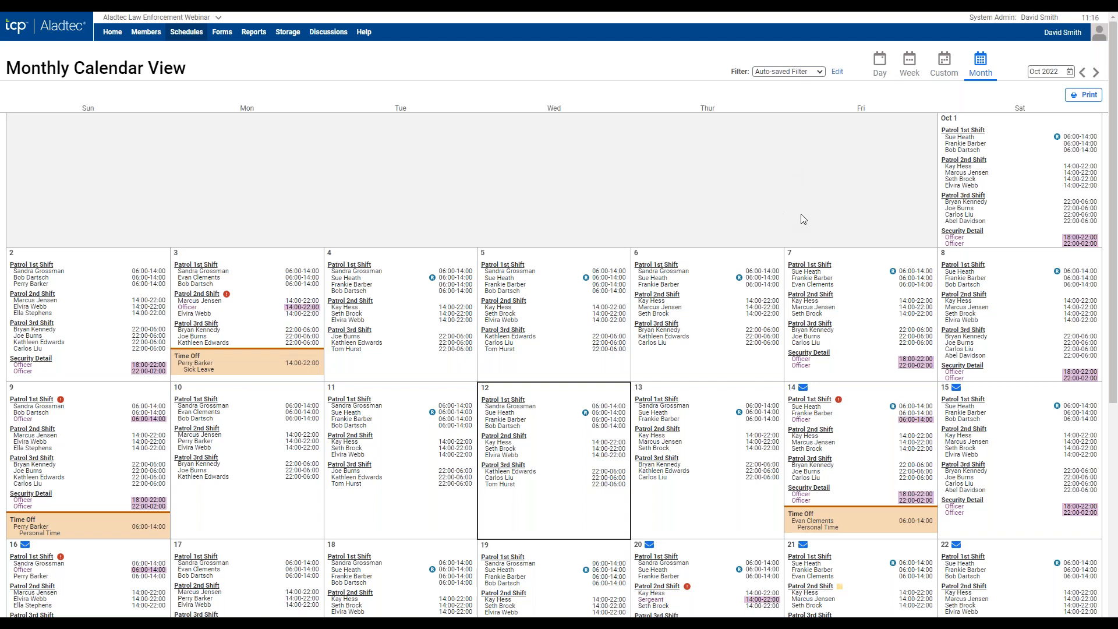
# Add an event titled "Test" to October 13, leaving its location blank.
pyautogui.click(649, 401)
pyautogui.moveTo(639, 388)
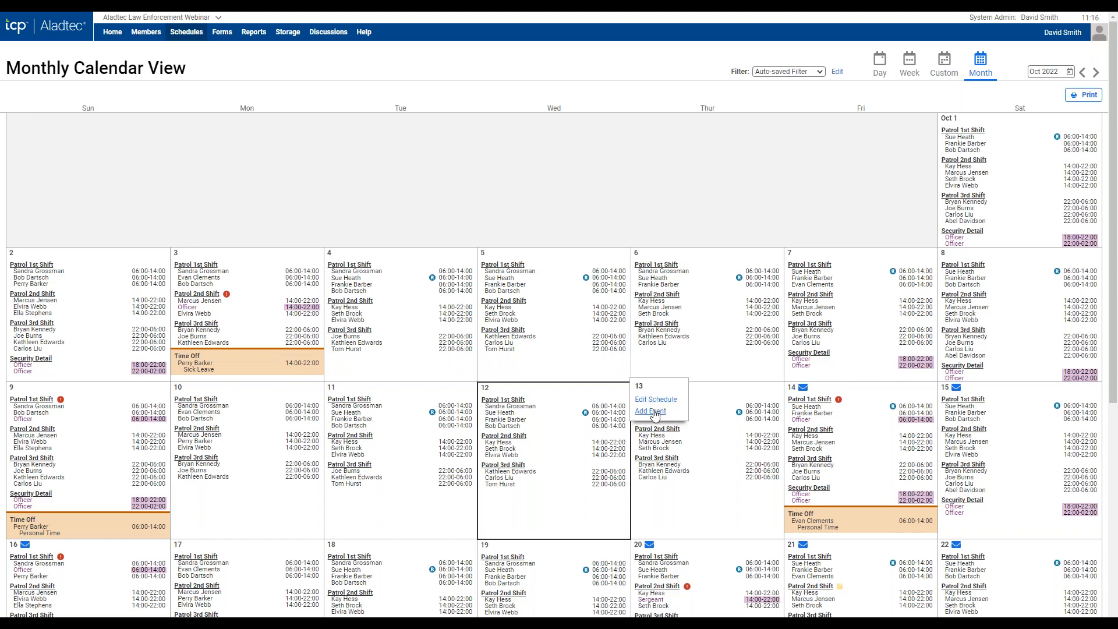
pyautogui.click(651, 412)
pyautogui.write('Tes')
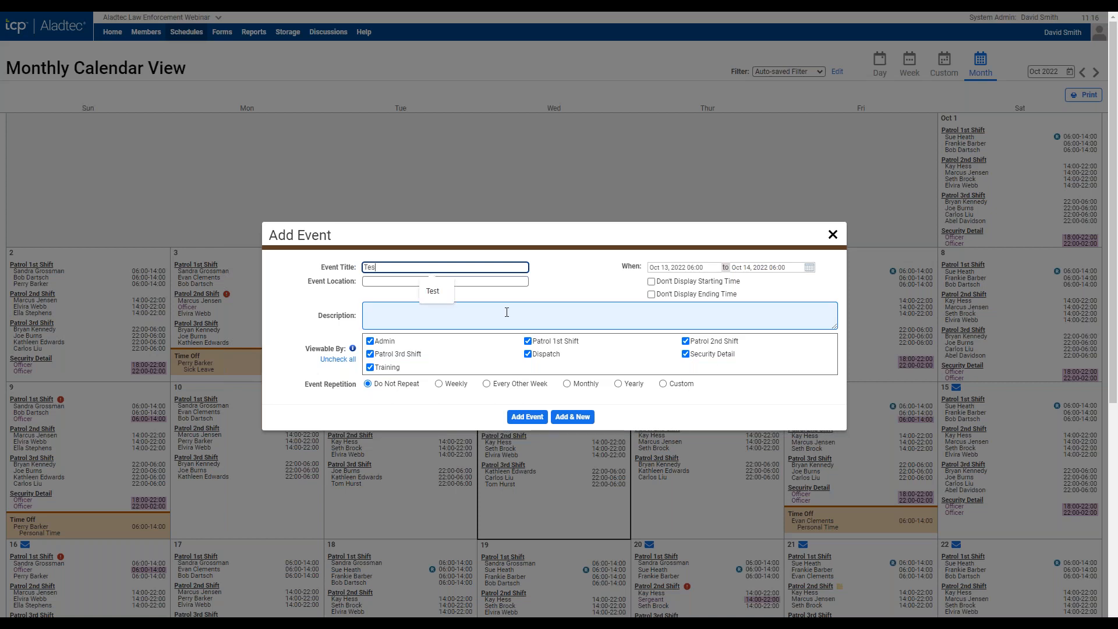
pyautogui.write('t')
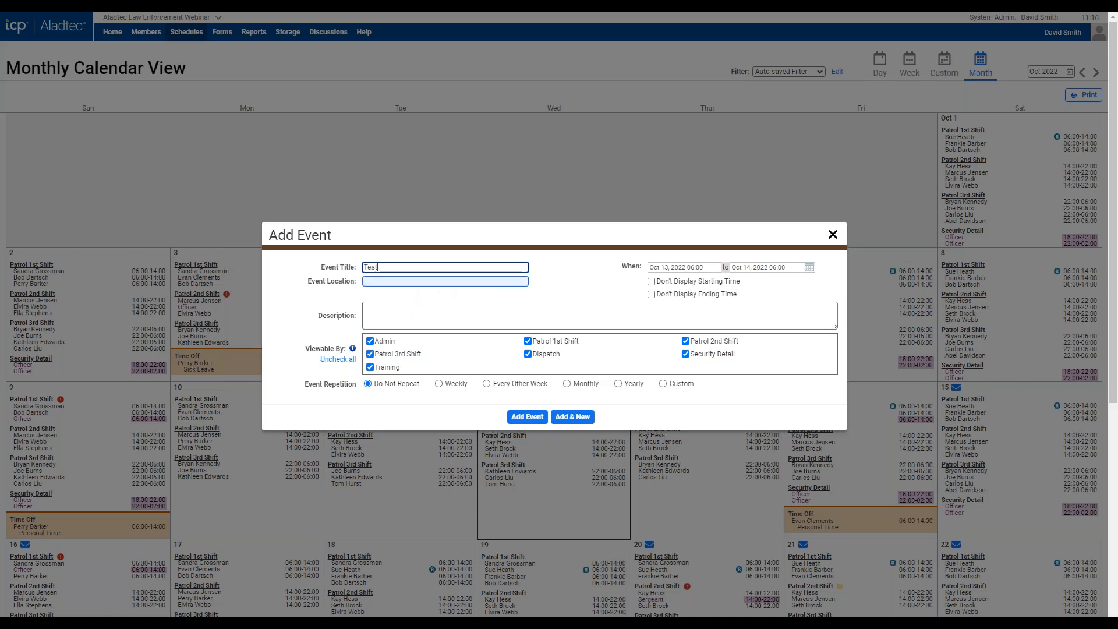
pyautogui.click(415, 282)
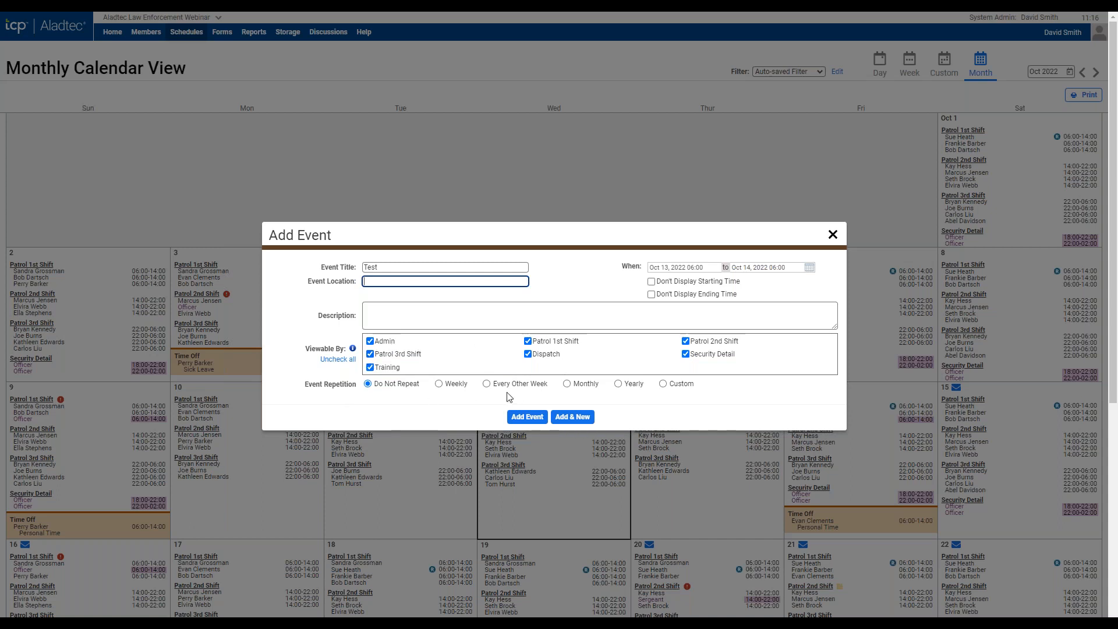
pyautogui.click(529, 416)
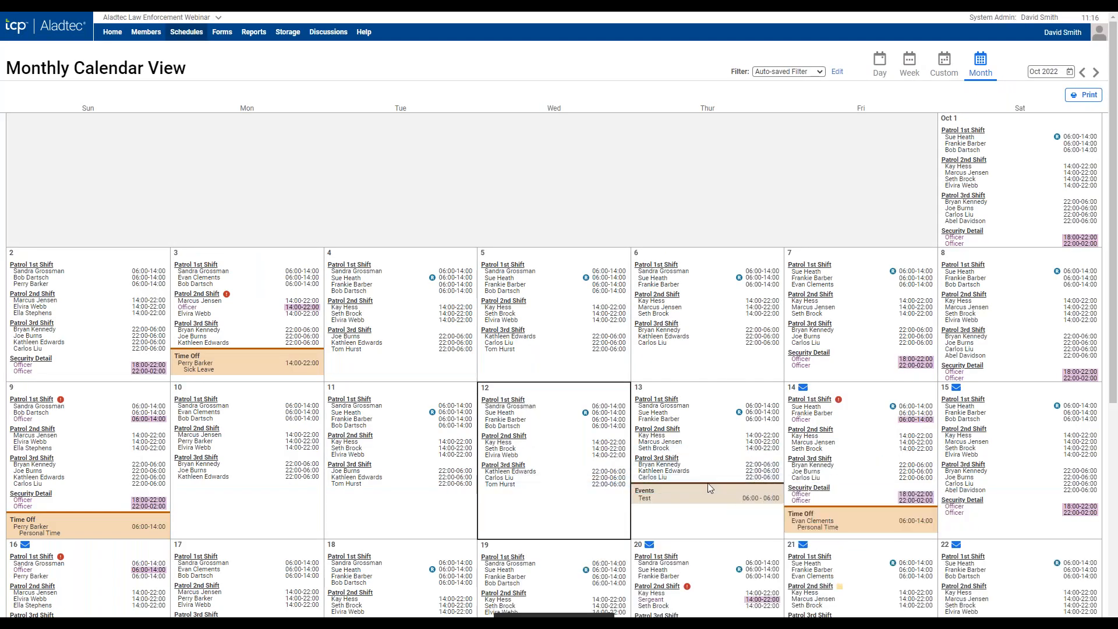
# Inspect the Test event and a Patrol 3rd Shift entry on October 13, and the Patrol 1st Shift staffing violation on October 14.
pyautogui.moveTo(641, 499)
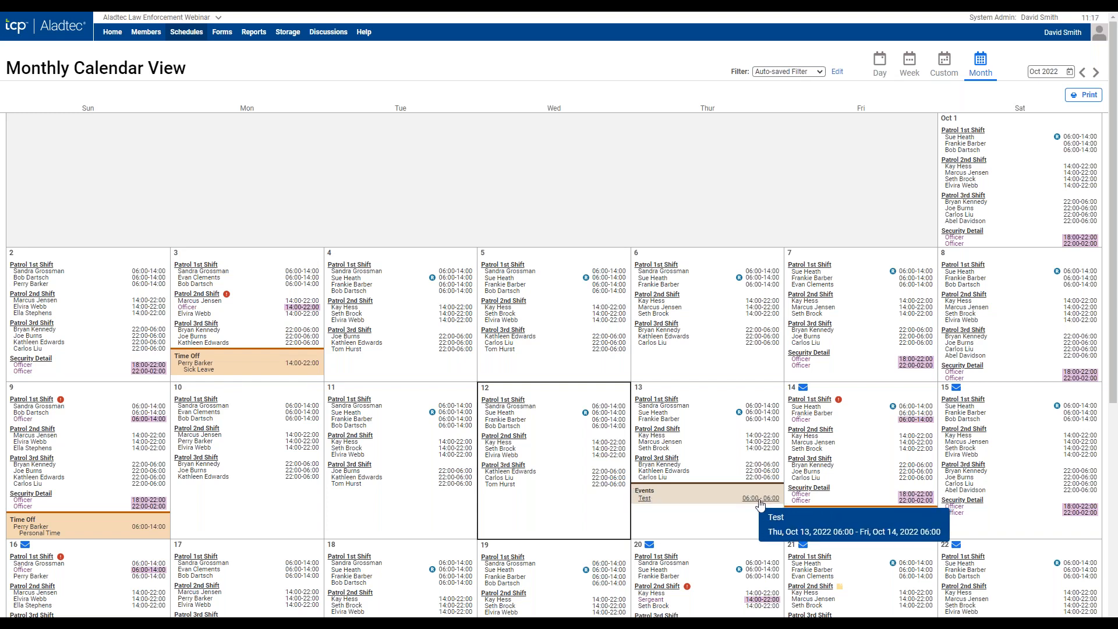
pyautogui.moveTo(703, 479)
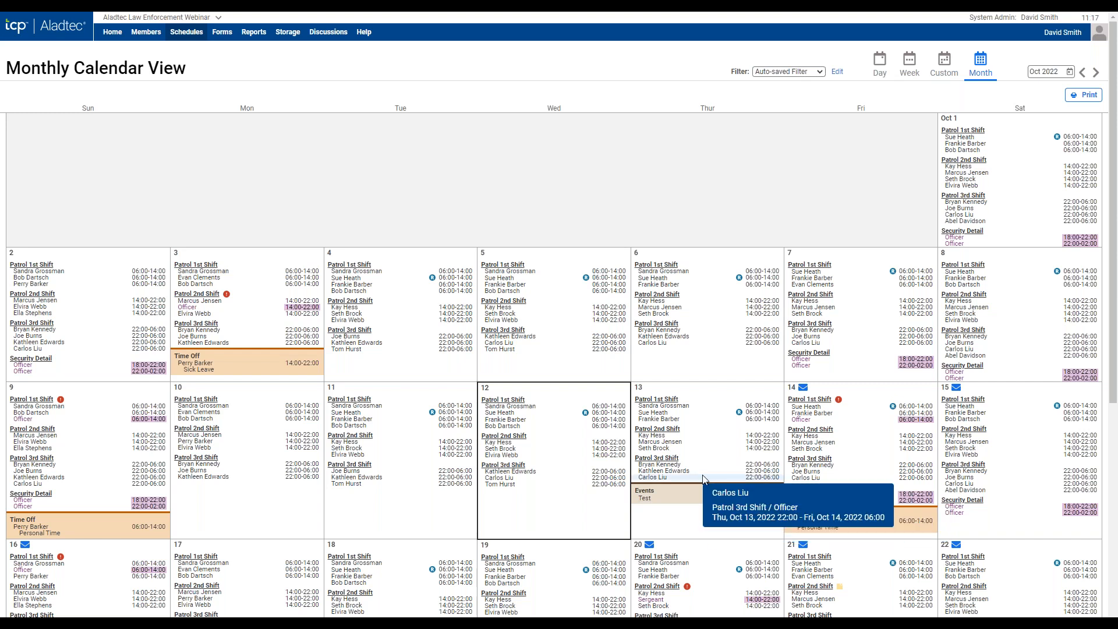
pyautogui.moveTo(839, 401)
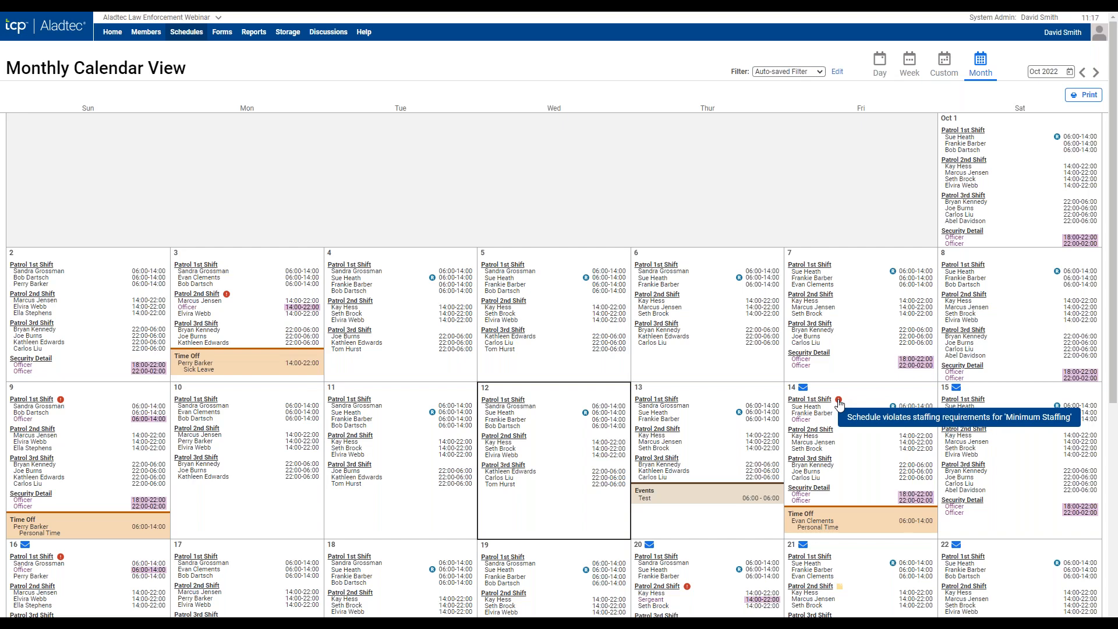
pyautogui.click(838, 400)
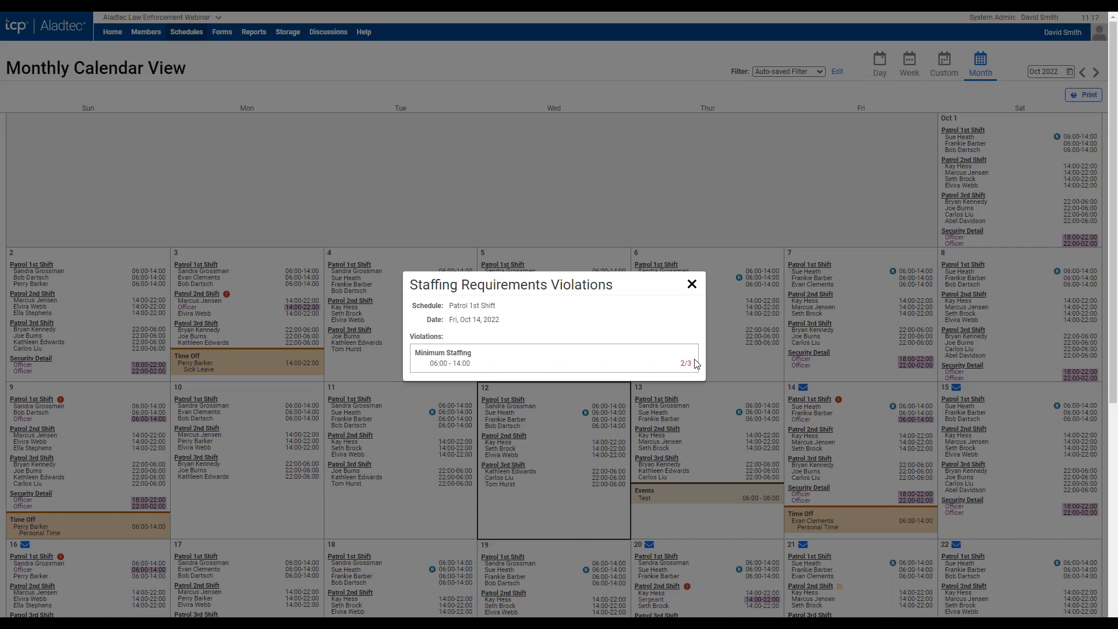
pyautogui.click(691, 285)
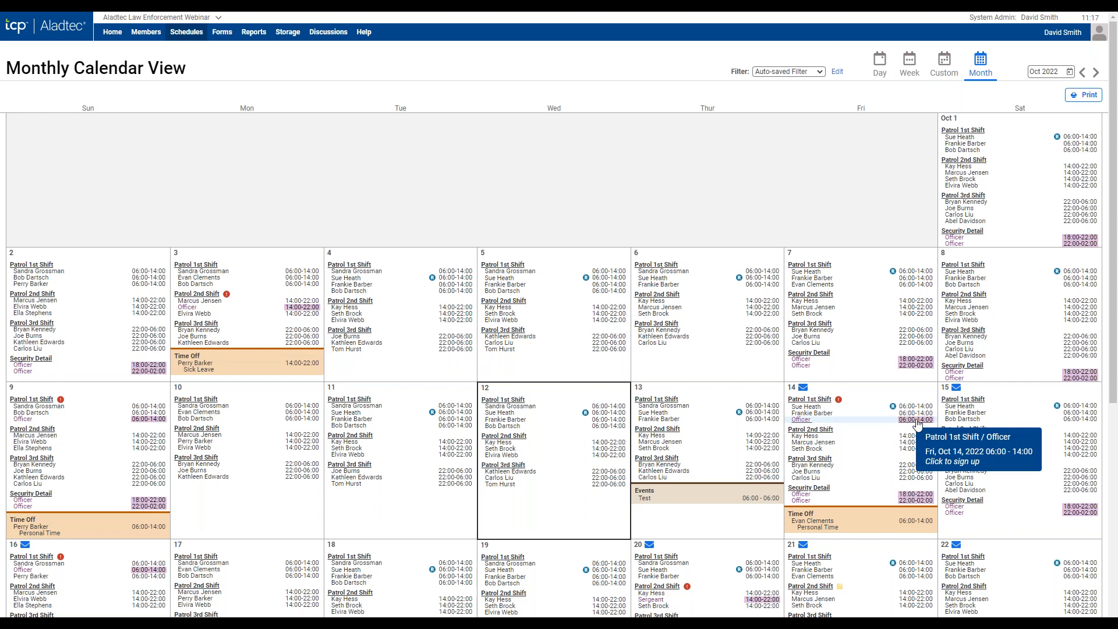
pyautogui.click(794, 428)
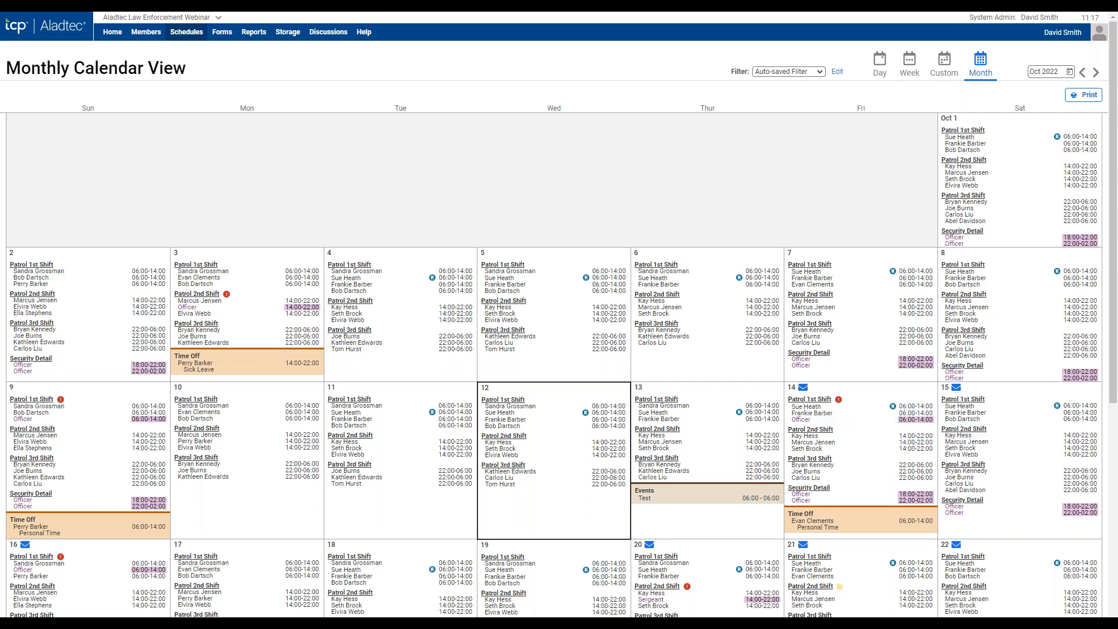
pyautogui.click(829, 458)
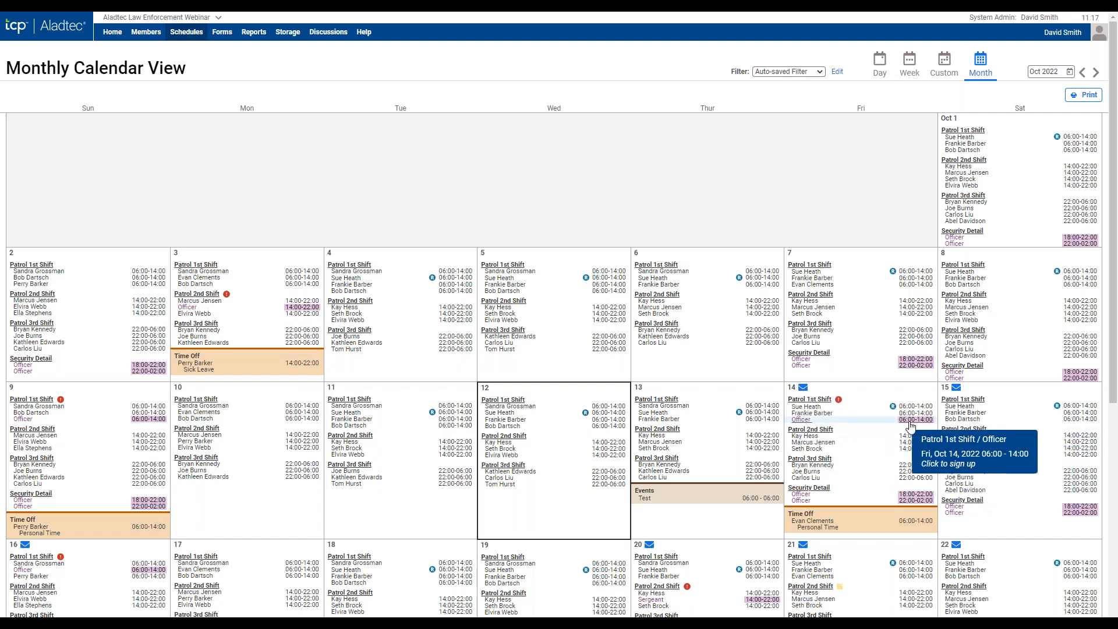
# Start a coverage alert for October 14's open Patrol 1st Shift Officer position (06:00 - 14:00), with recipients limited by Individuals.
pyautogui.click(803, 388)
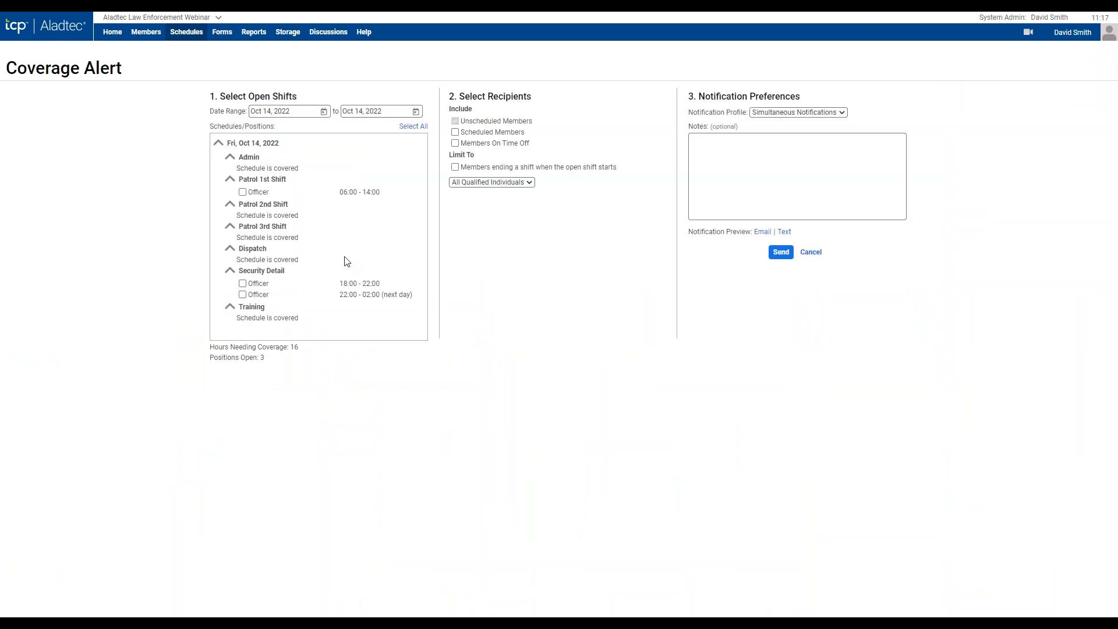
pyautogui.click(243, 192)
pyautogui.click(530, 183)
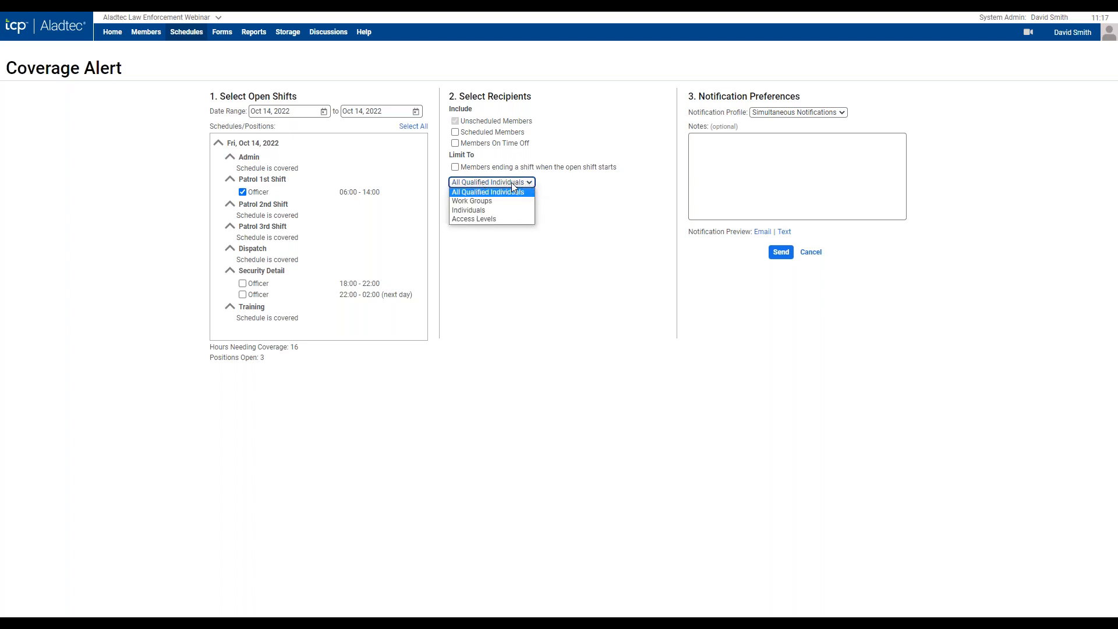
pyautogui.click(482, 211)
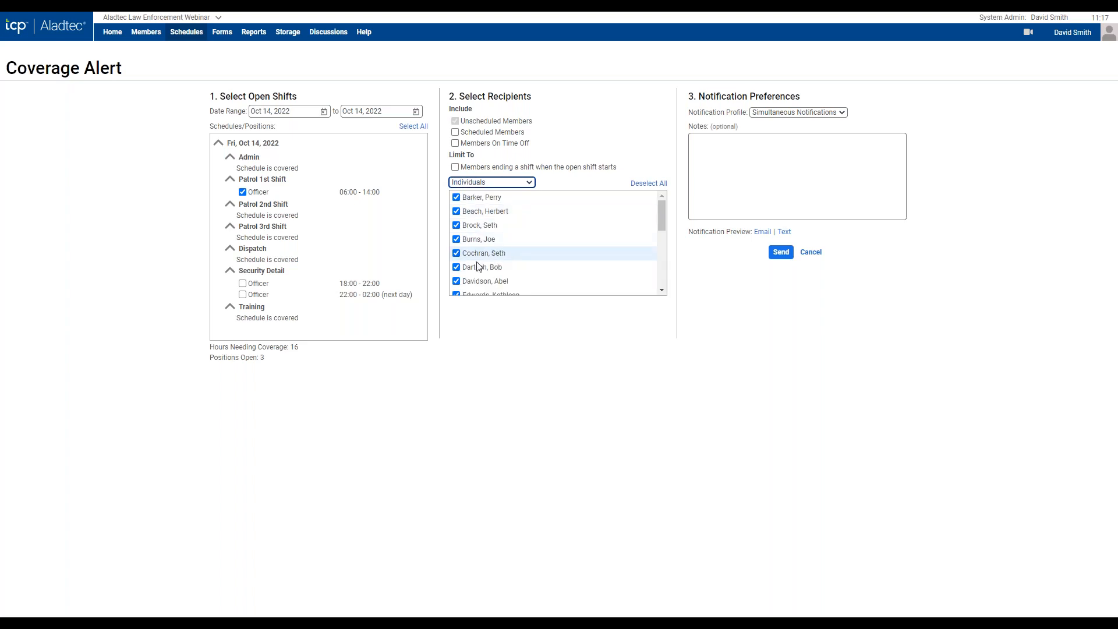
# Try limiting the alert recipients by Work Groups and by Access Levels, and set the limit back to Individuals.
pyautogui.click(527, 184)
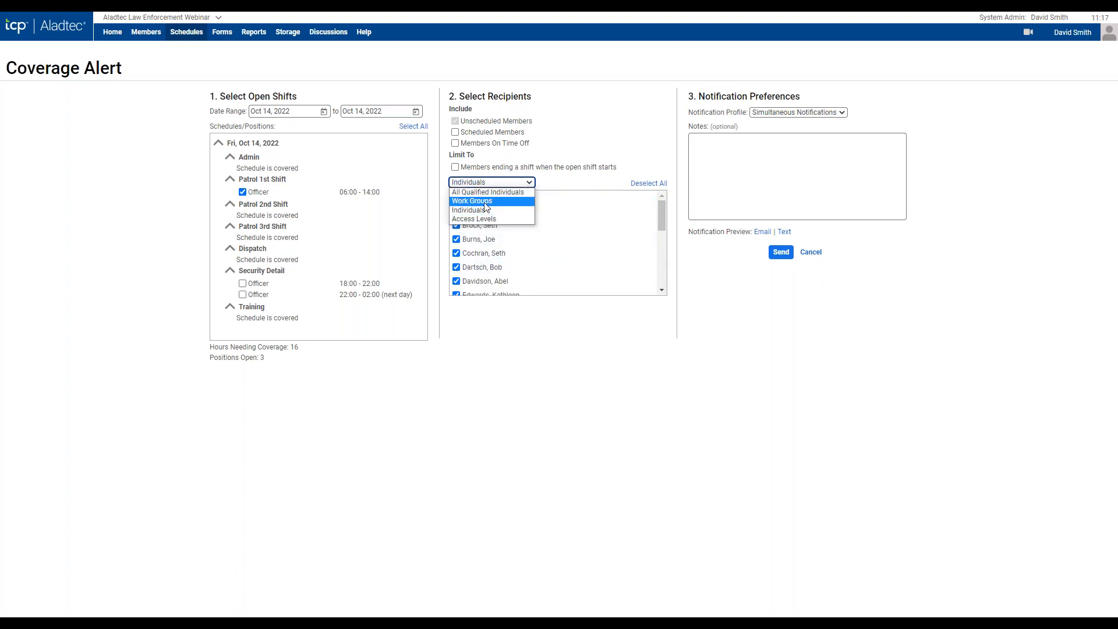
pyautogui.click(473, 201)
pyautogui.click(528, 184)
pyautogui.click(482, 219)
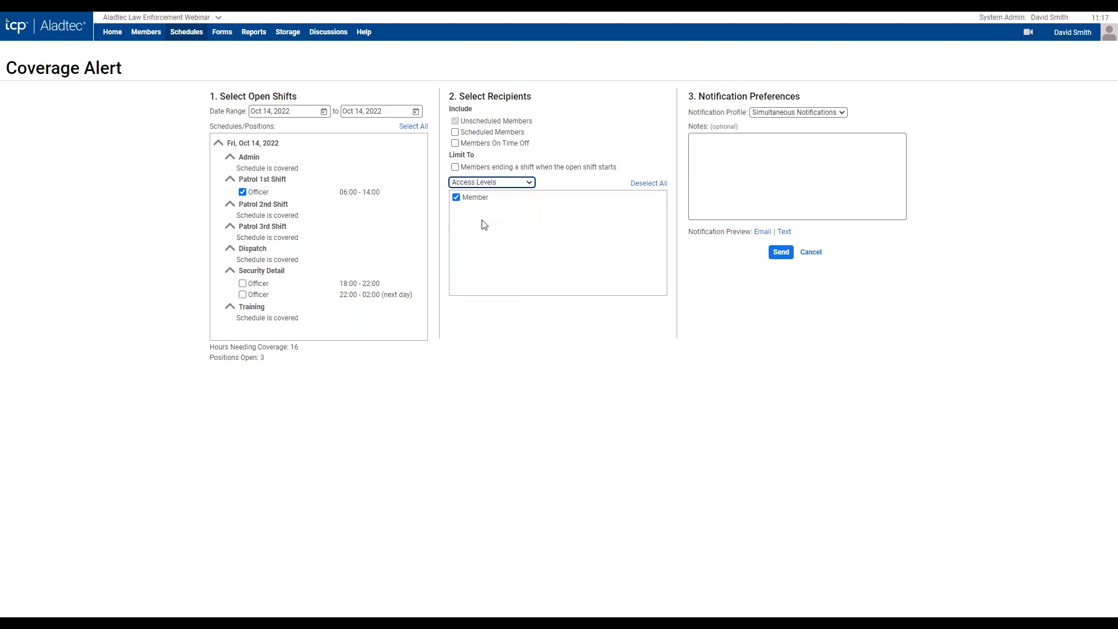
pyautogui.click(493, 183)
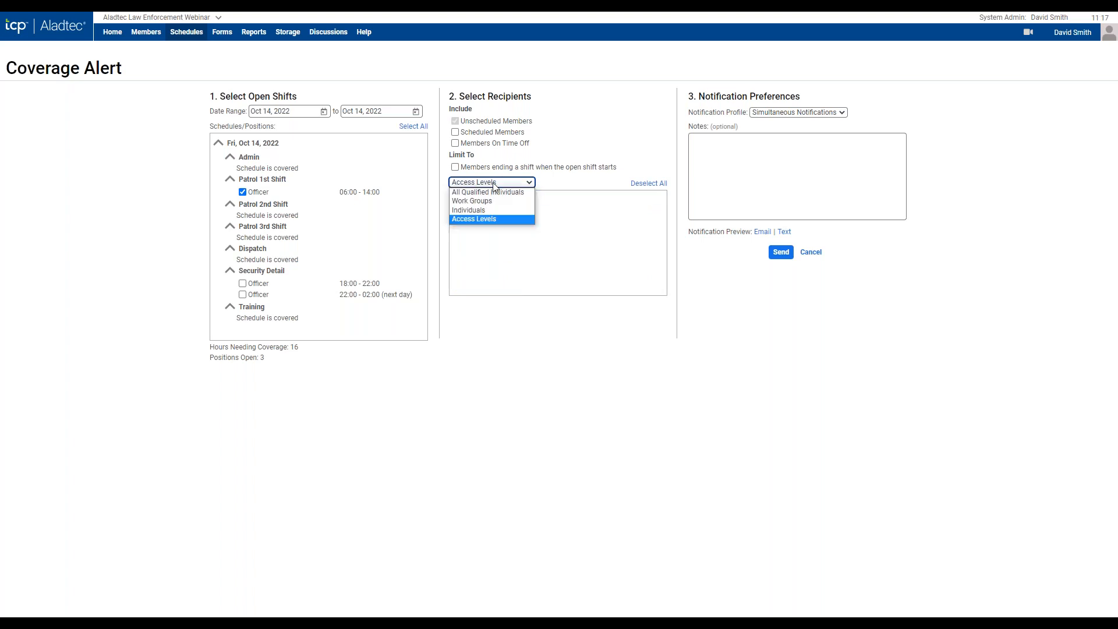
pyautogui.click(485, 211)
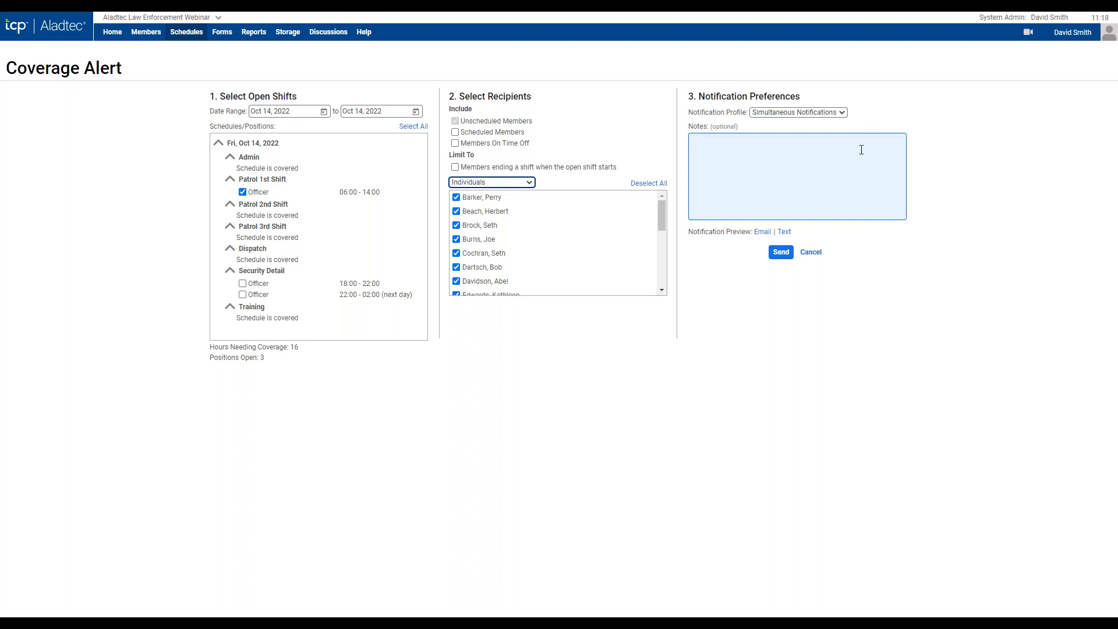
# Look through the notification profile options, keeping Simultaneous Notifications, and preview the coverage alert's email.
pyautogui.click(843, 114)
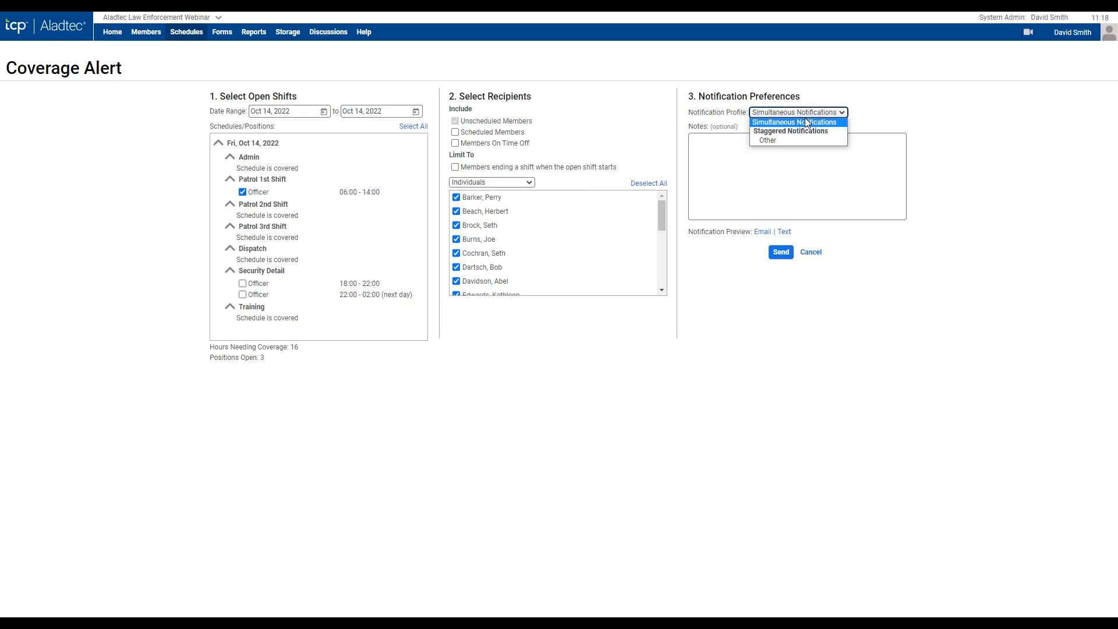
pyautogui.click(972, 148)
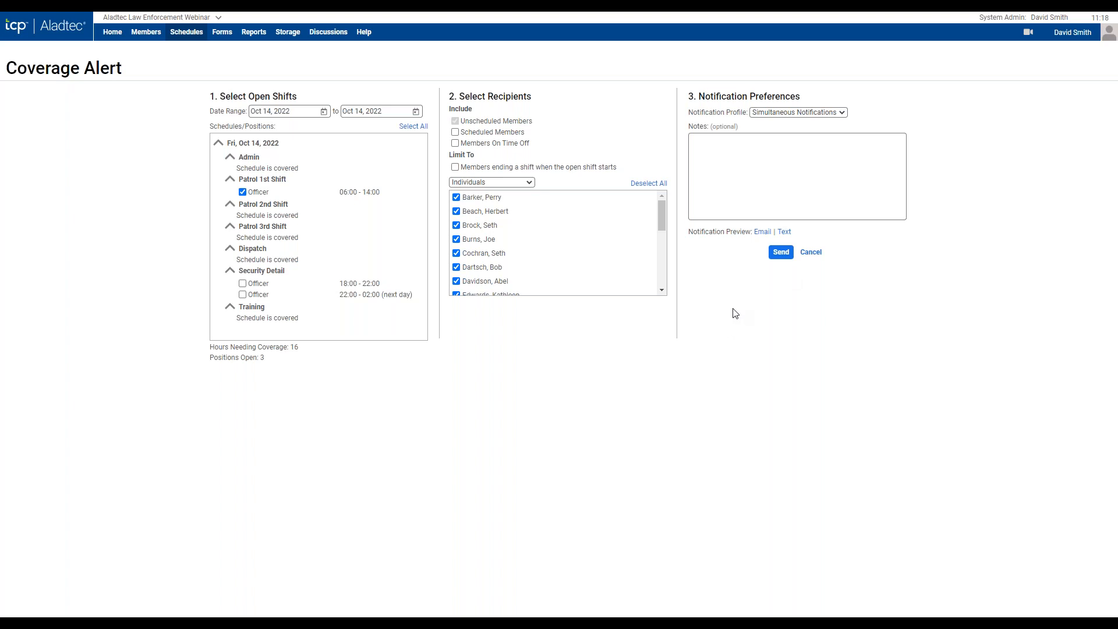
pyautogui.click(762, 232)
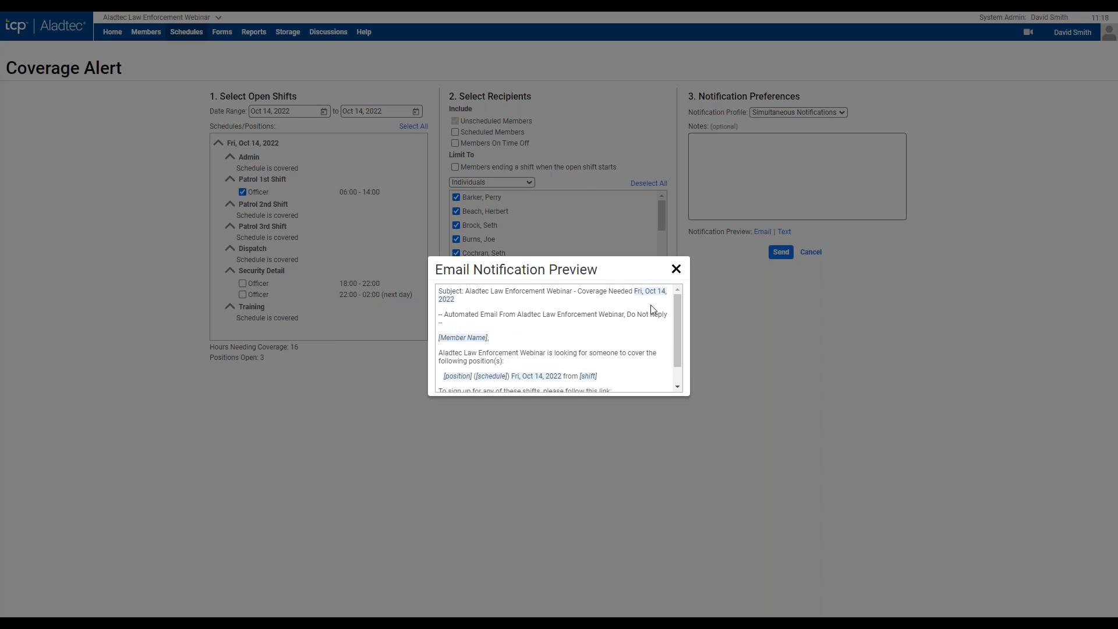
# Cancel the coverage alert without sending it, and inspect the approved Personal Time request on October 14.
pyautogui.click(676, 269)
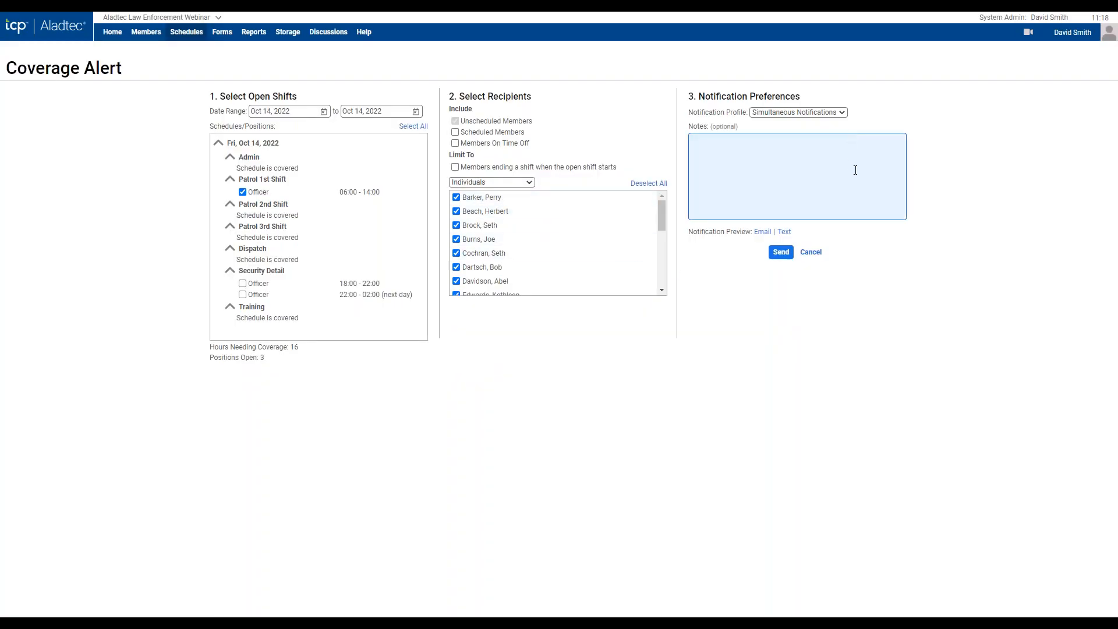
pyautogui.click(811, 252)
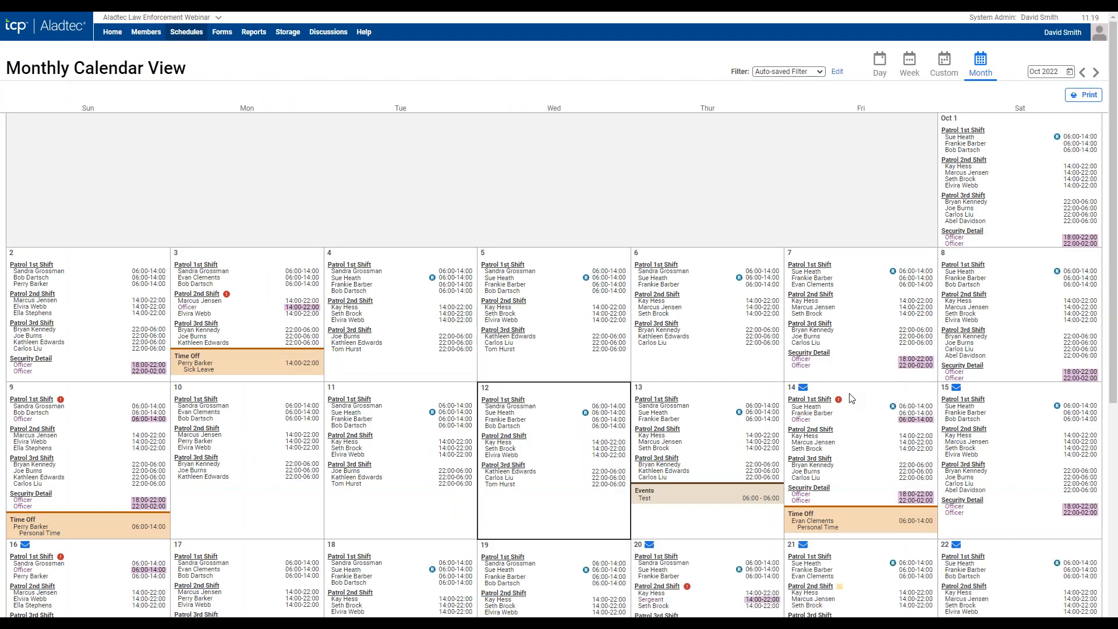
pyautogui.scroll(-2, 849, 396)
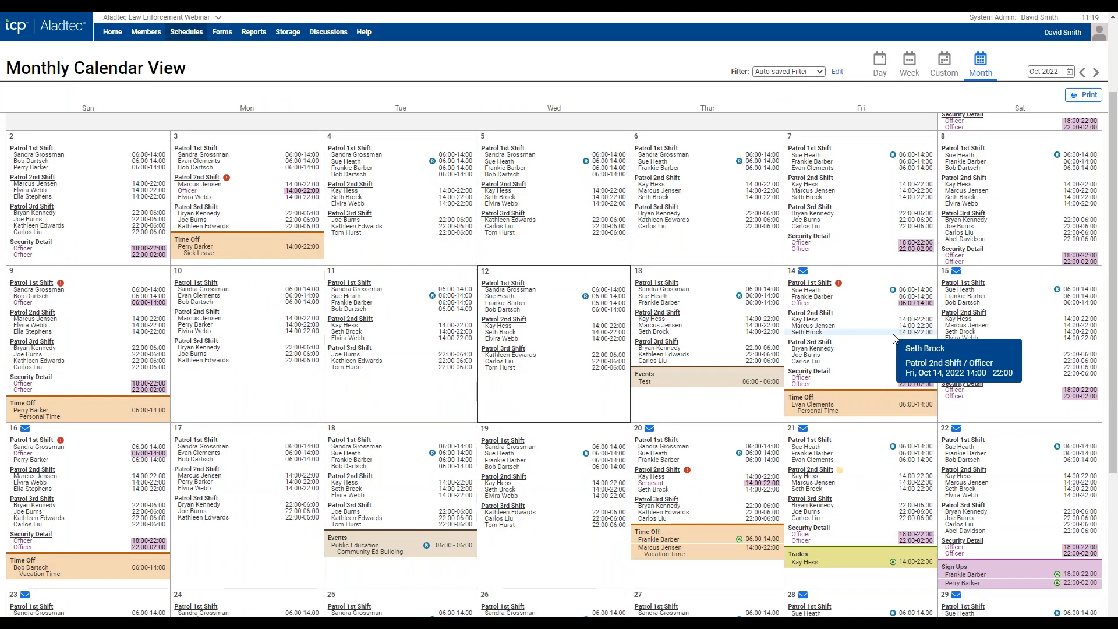
pyautogui.scroll(-1, 797, 350)
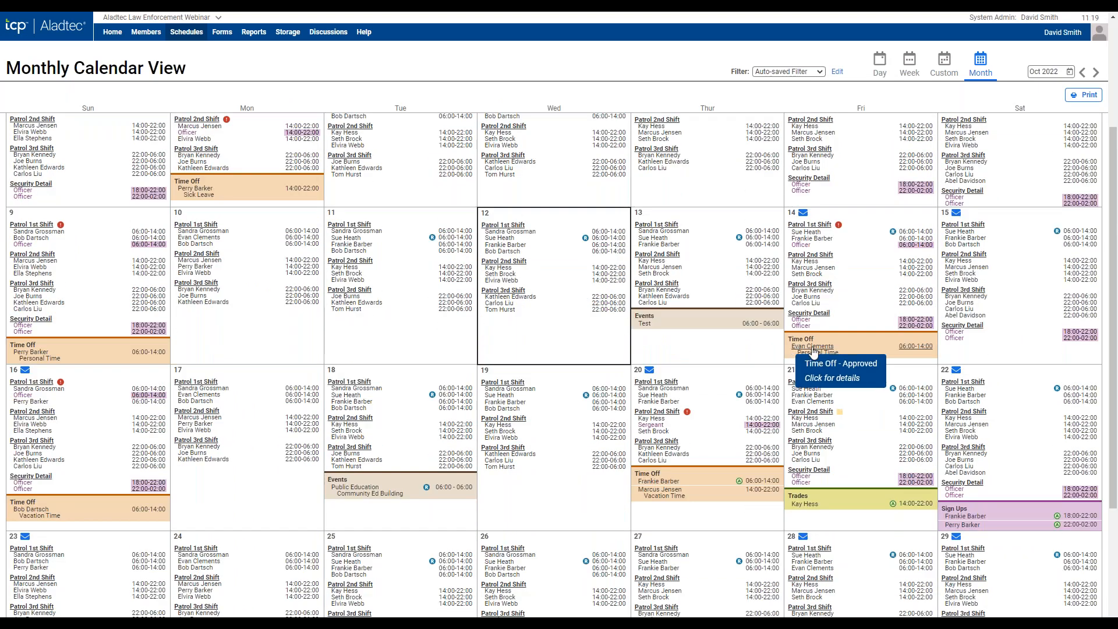
pyautogui.click(798, 348)
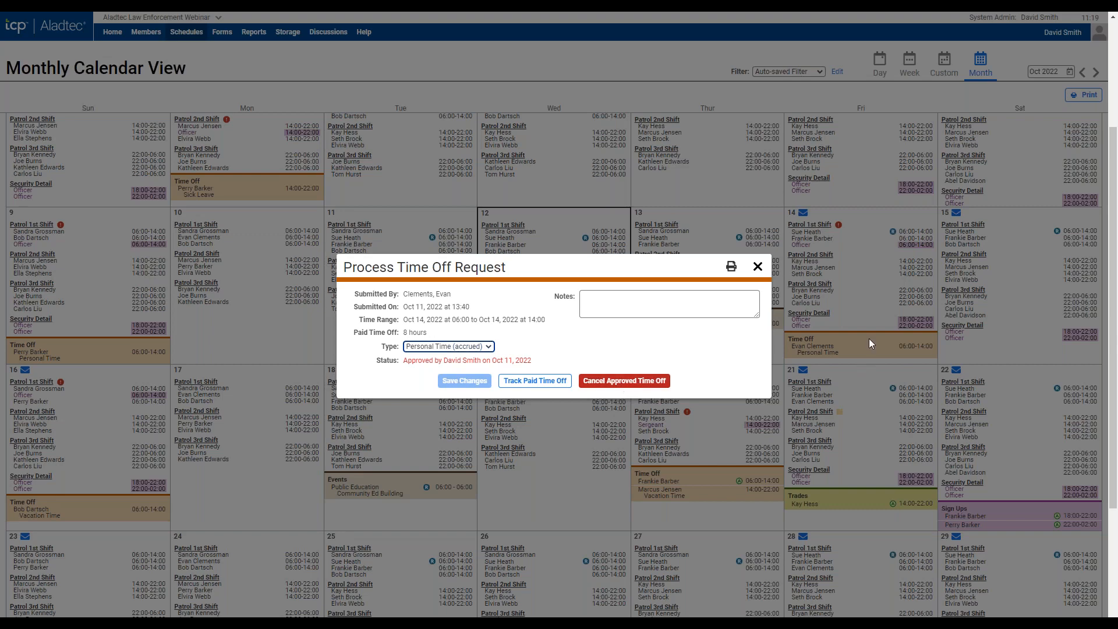
pyautogui.click(758, 266)
# Approve the pending sign-up request for the Security Detail Officer shift on October 22 (18:00 to 22:00), with Regular time type.
pyautogui.scroll(-1, 758, 267)
pyautogui.scroll(-2, 792, 361)
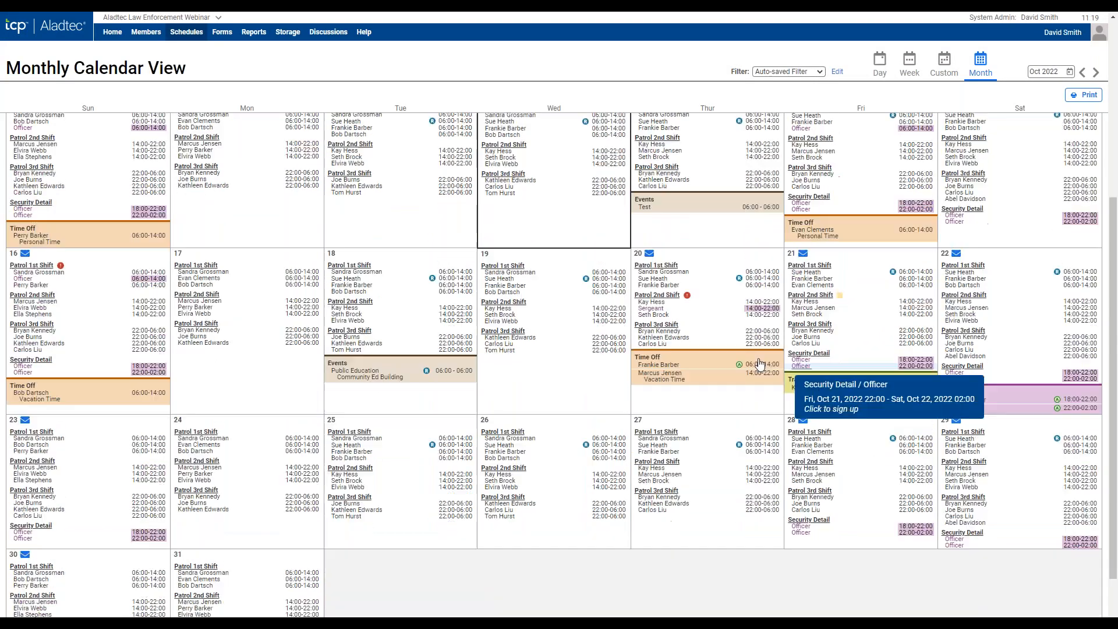
pyautogui.click(1057, 408)
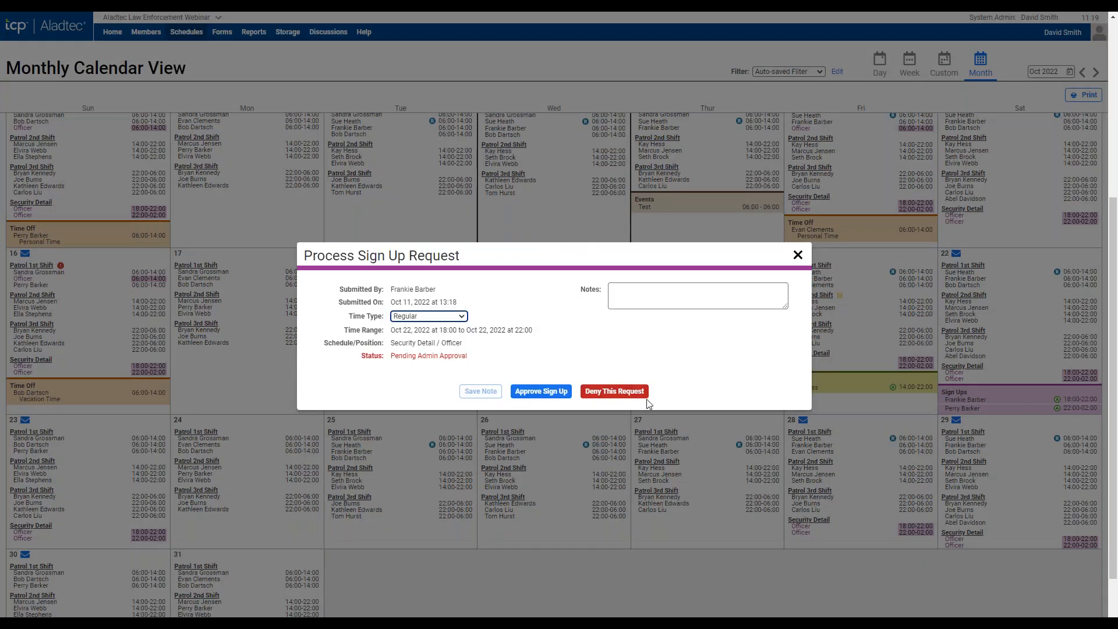
pyautogui.click(542, 392)
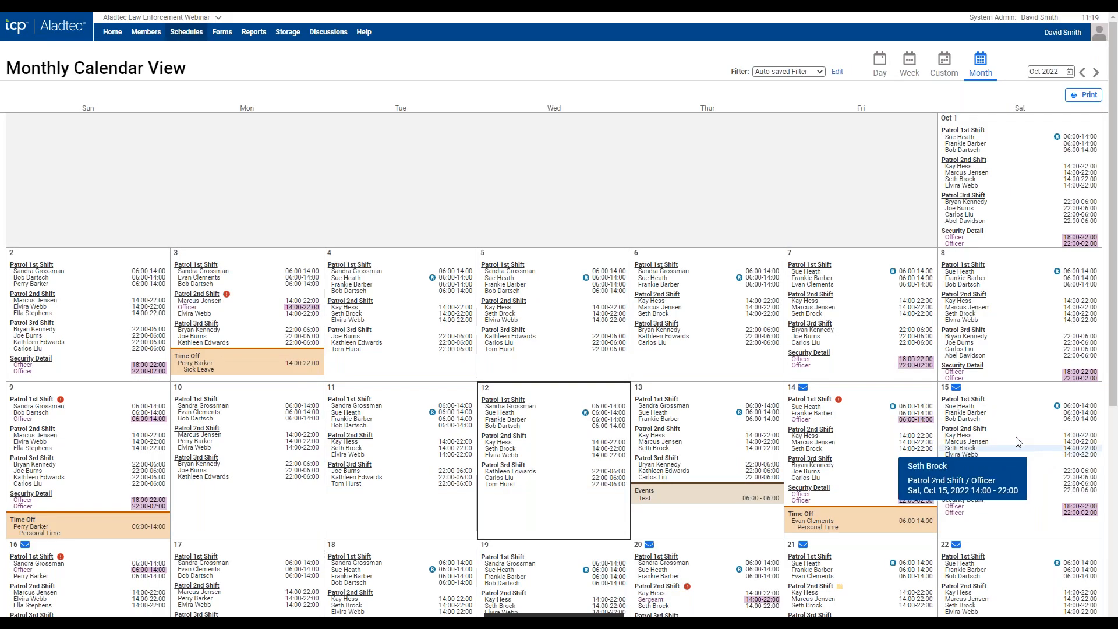
# Approve the accepted swap in the October 21 Patrol 2nd Shift Sergeant trade request, exchanged for the October 15 Patrol 1st Shift.
pyautogui.scroll(-3, 1014, 501)
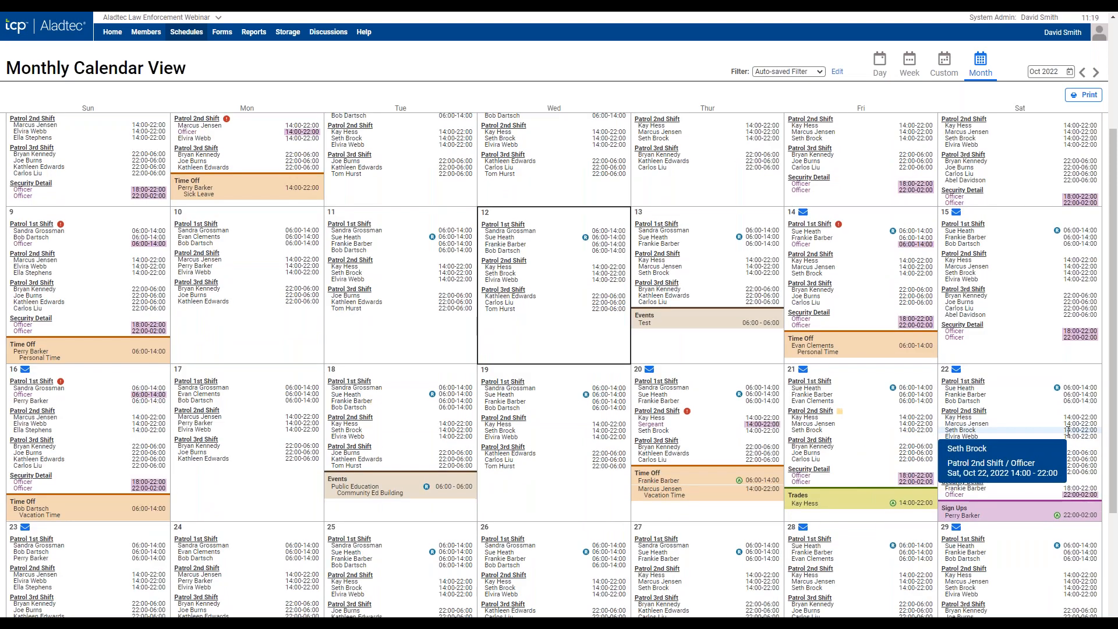
pyautogui.scroll(-1, 1067, 431)
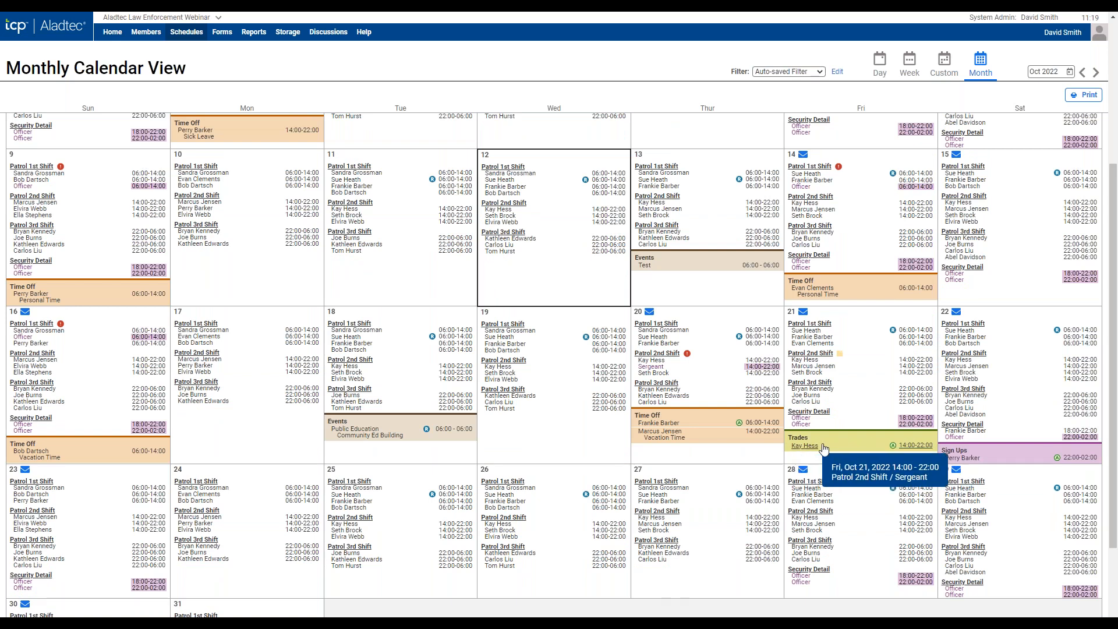
pyautogui.moveTo(894, 450)
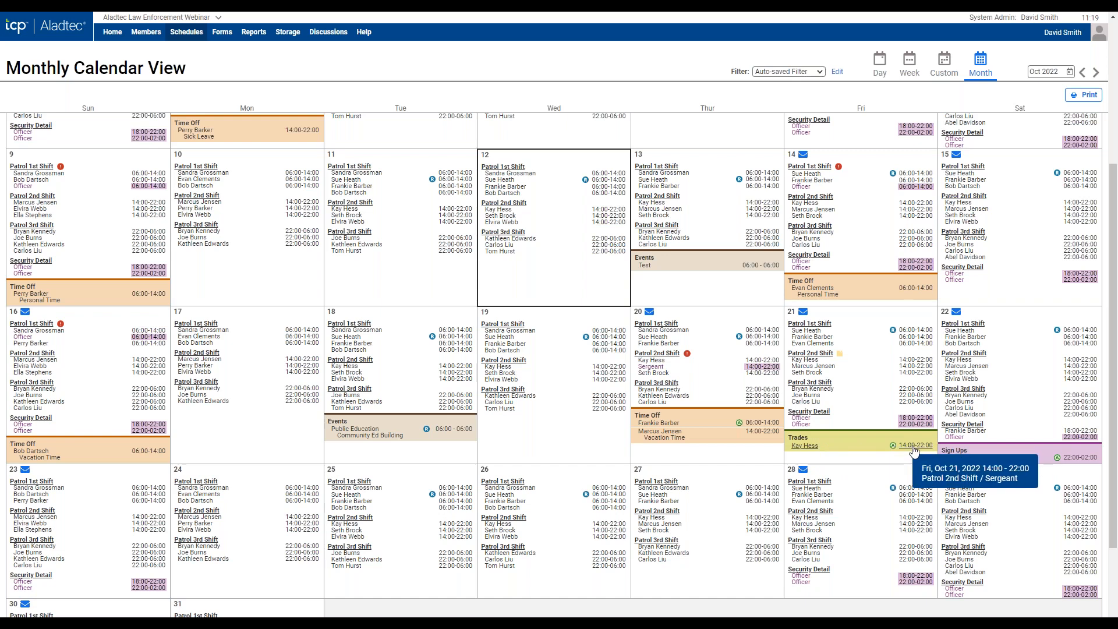
pyautogui.click(841, 446)
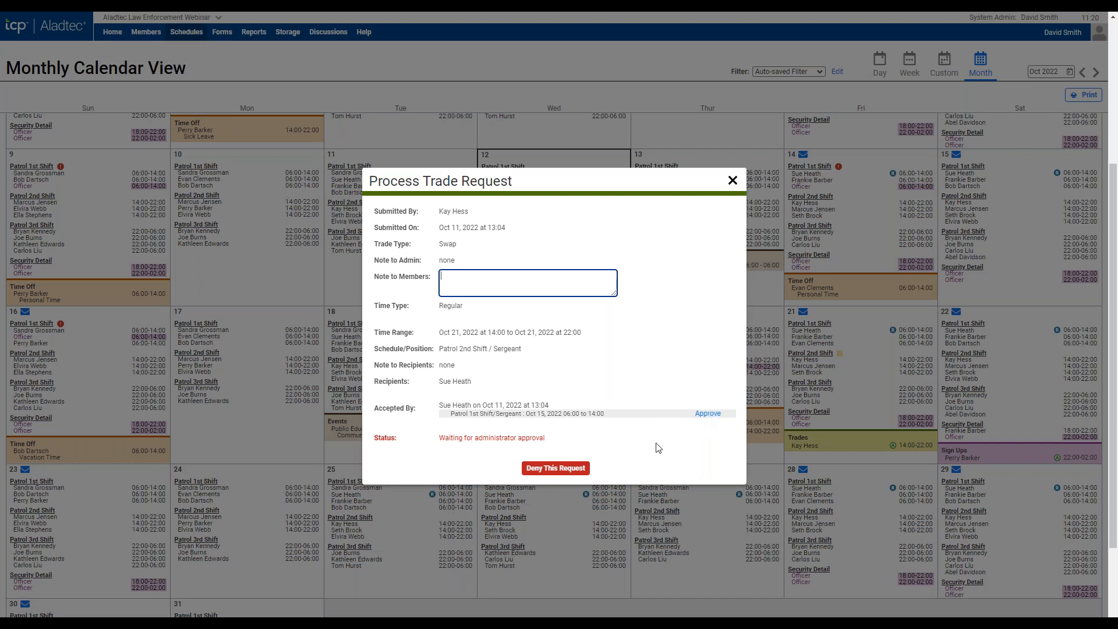
pyautogui.click(708, 414)
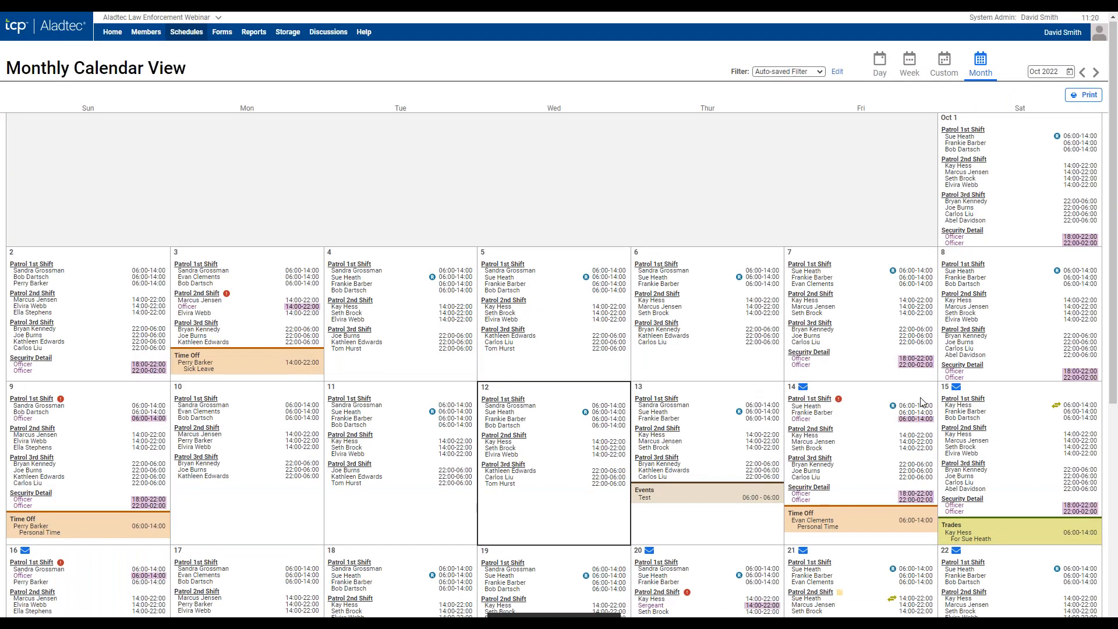
# Inspect the swapped shifts and trade entries on October 15 and 21, plus the Patrol 2nd Shift note on October 21.
pyautogui.scroll(-4, 922, 402)
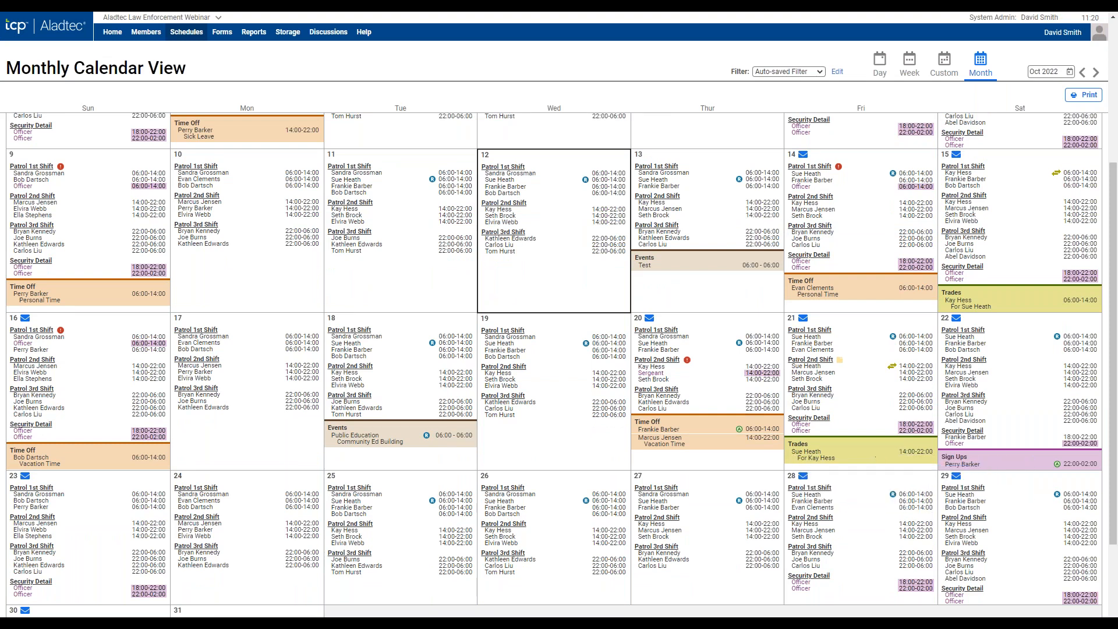
pyautogui.moveTo(894, 370)
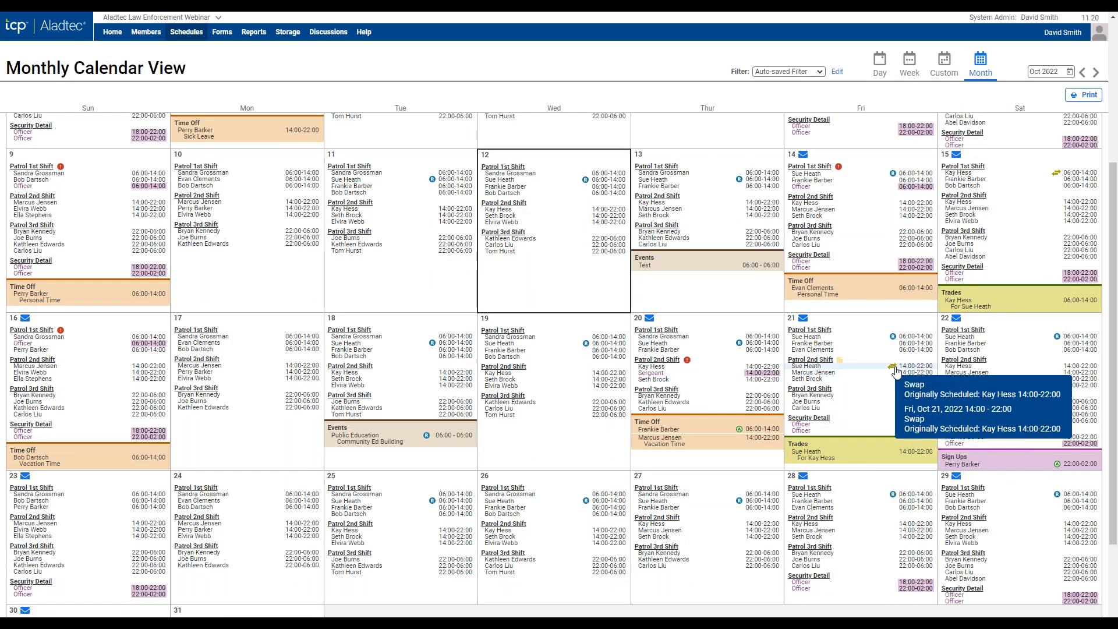
pyautogui.moveTo(958, 300)
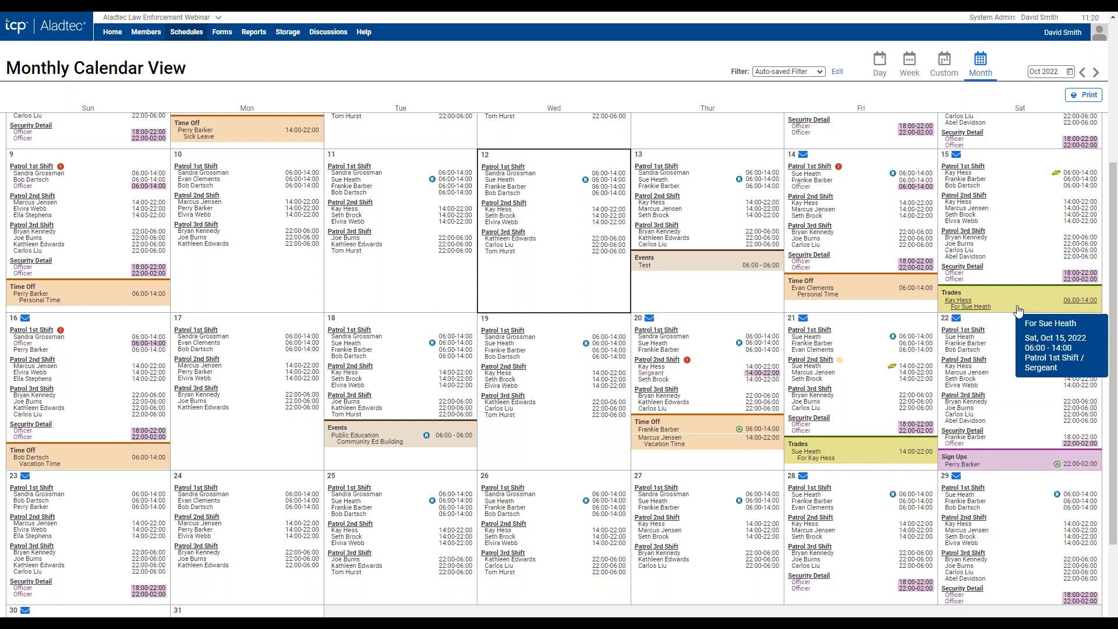
pyautogui.moveTo(1074, 177)
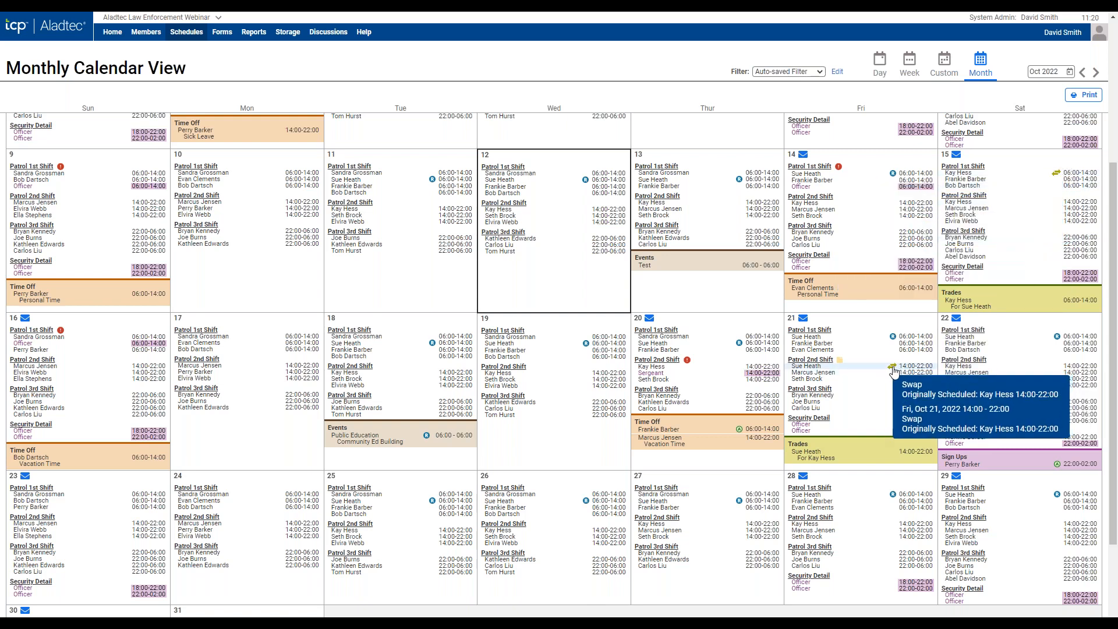
pyautogui.moveTo(840, 367)
pyautogui.scroll(-1, 840, 366)
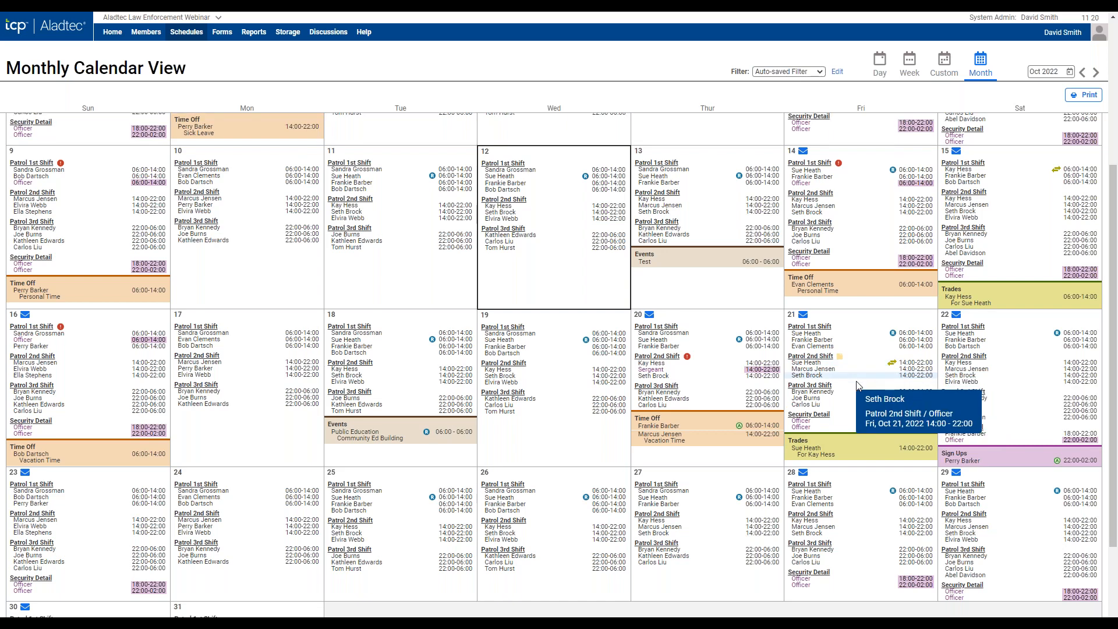
pyautogui.moveTo(841, 307)
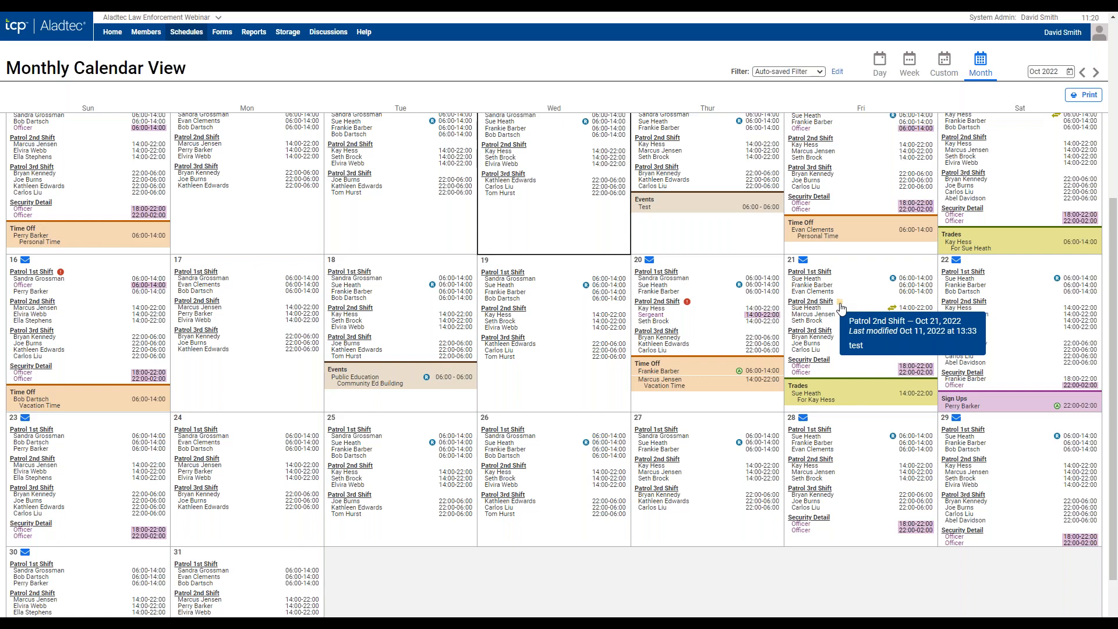
# Add the note "test" to Patrol 3rd Shift on October 21, included in shift reminders, and review the saved note's history.
pyautogui.click(815, 332)
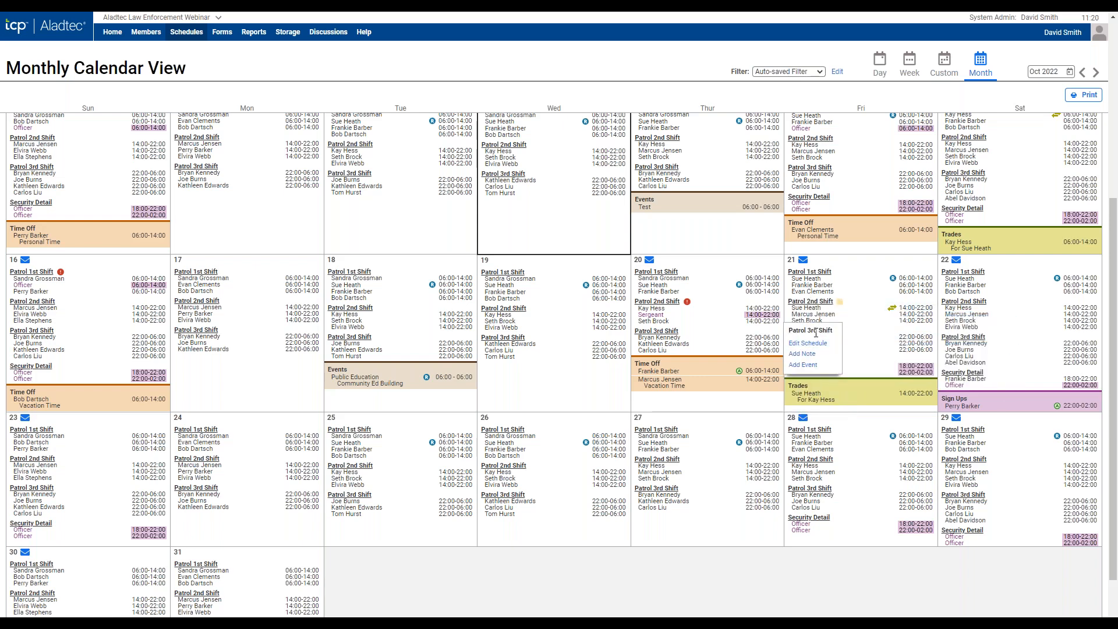
pyautogui.click(802, 354)
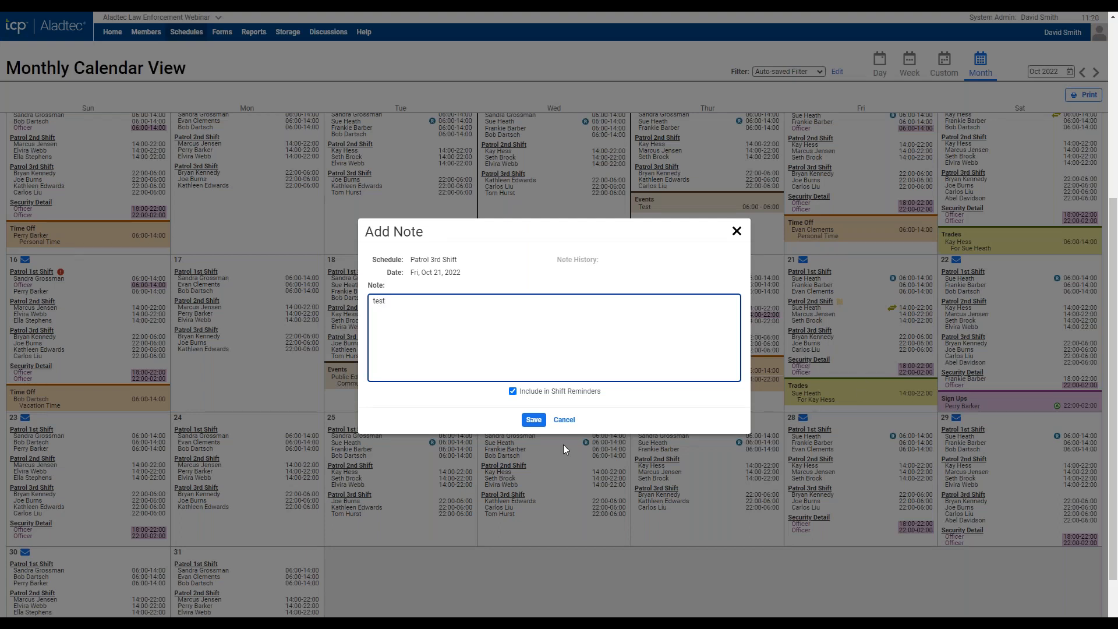
pyautogui.click(534, 419)
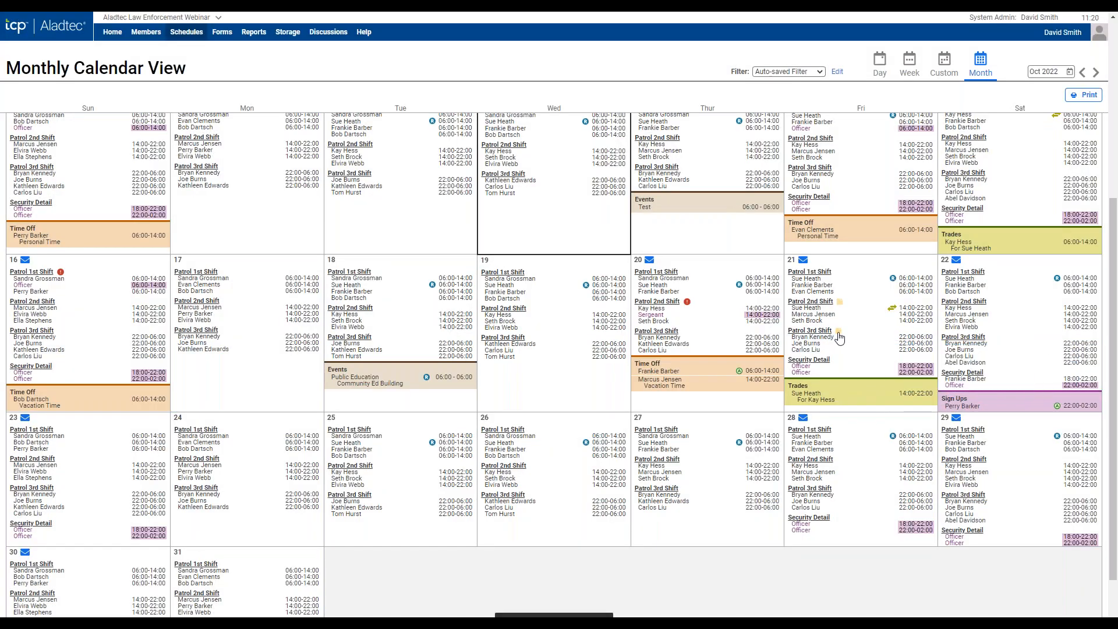
pyautogui.click(838, 333)
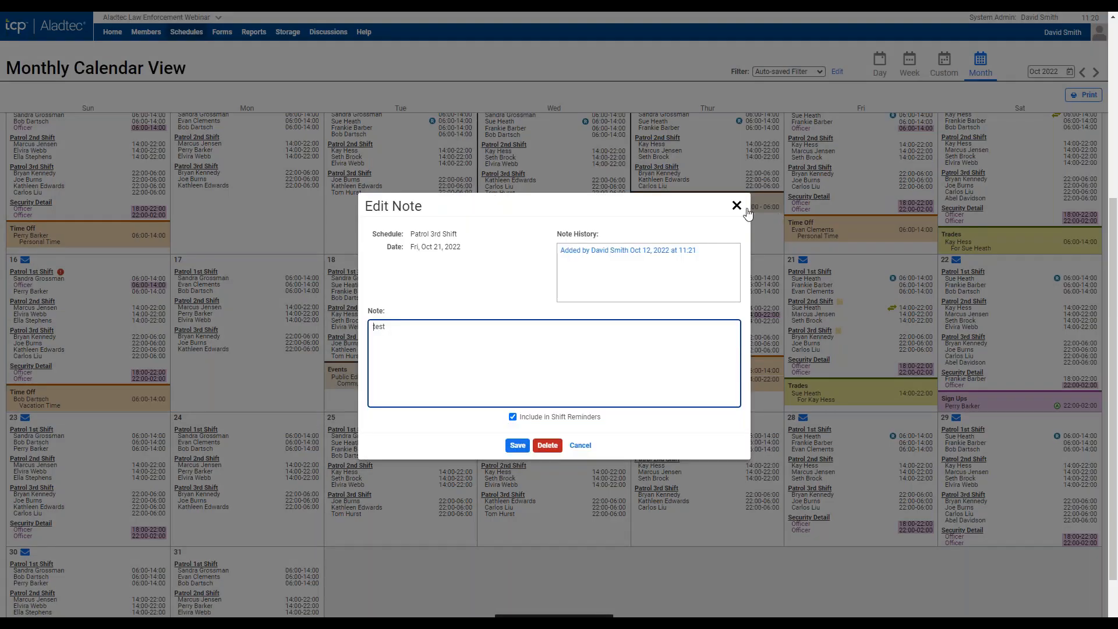
pyautogui.click(736, 207)
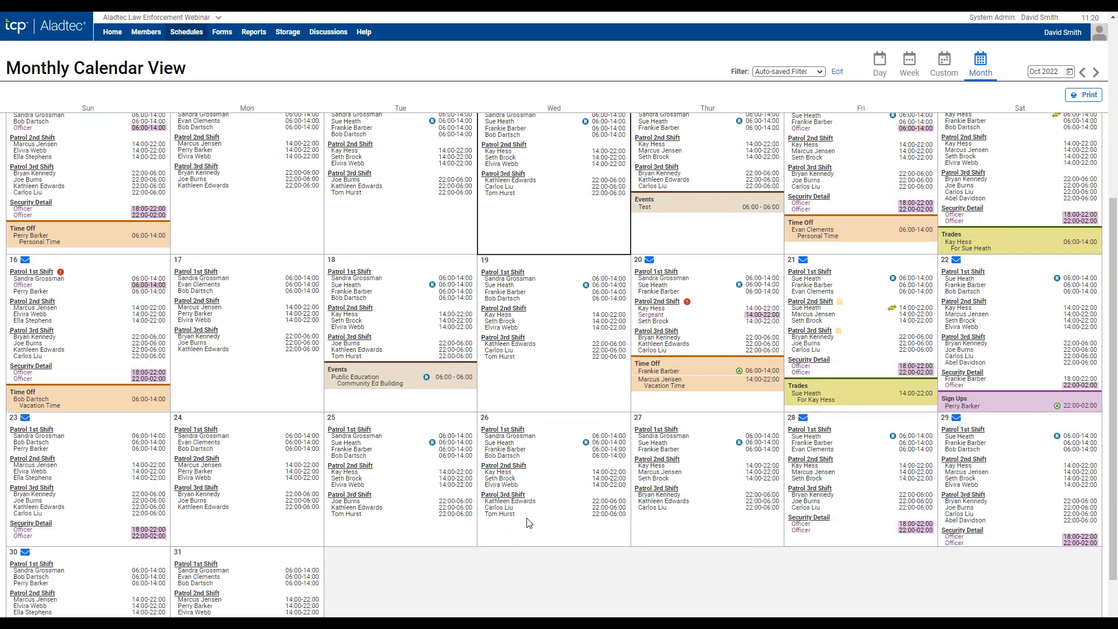
# Check the Patrol 1st Shift options on October 14 and 13, and view October 13 in the Hourly Editor before returning to the monthly calendar.
pyautogui.scroll(2, 499, 507)
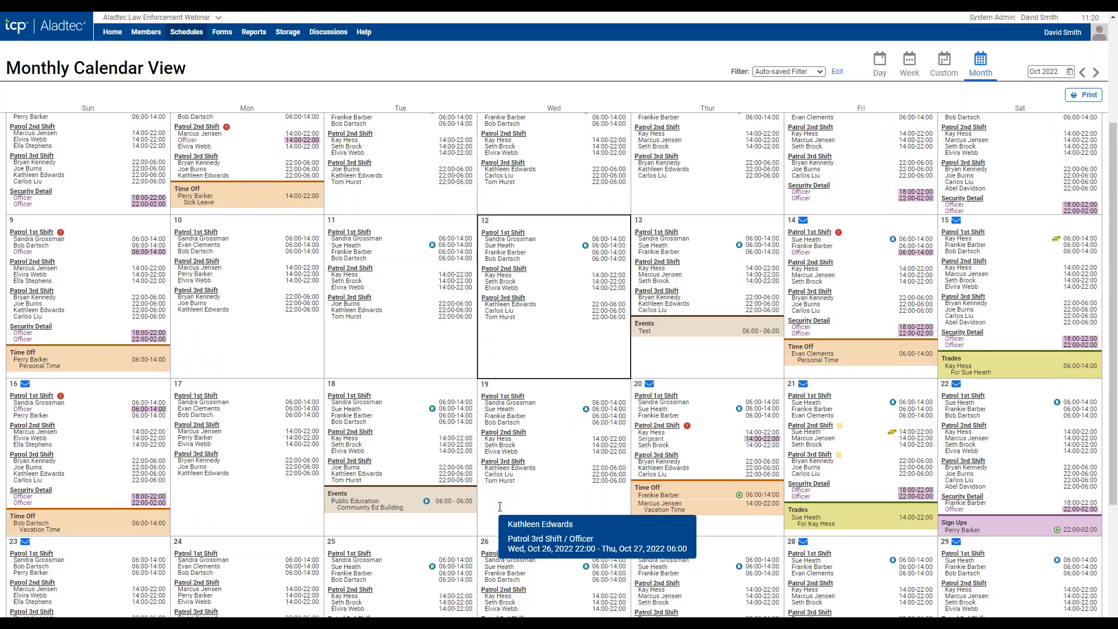
pyautogui.scroll(3, 500, 506)
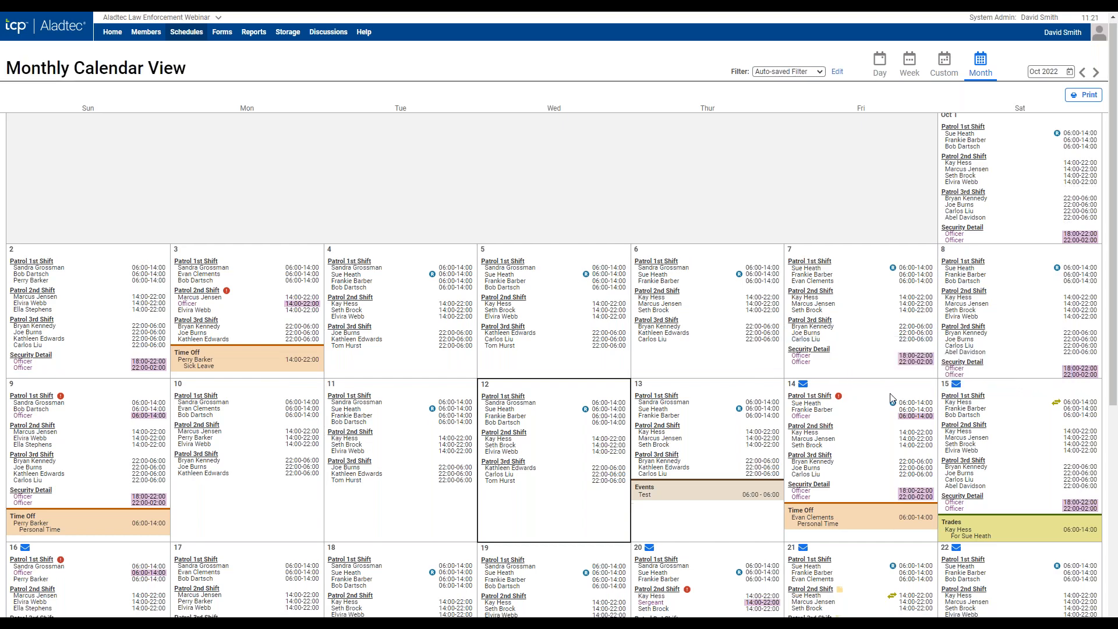
pyautogui.scroll(-1, 890, 393)
pyautogui.scroll(-1, 889, 393)
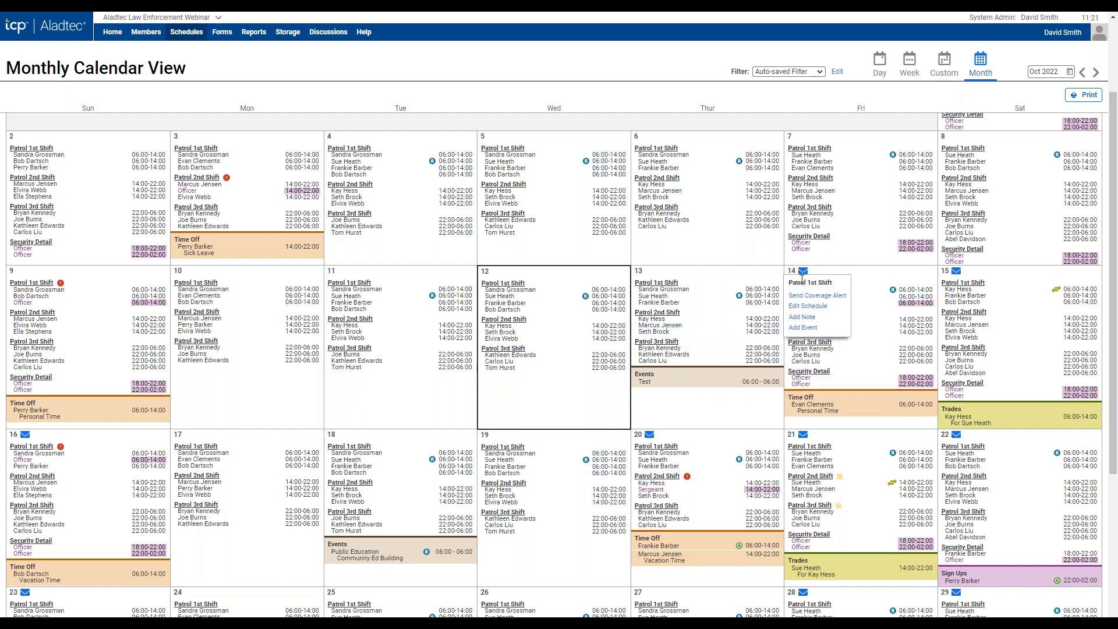
pyautogui.click(639, 269)
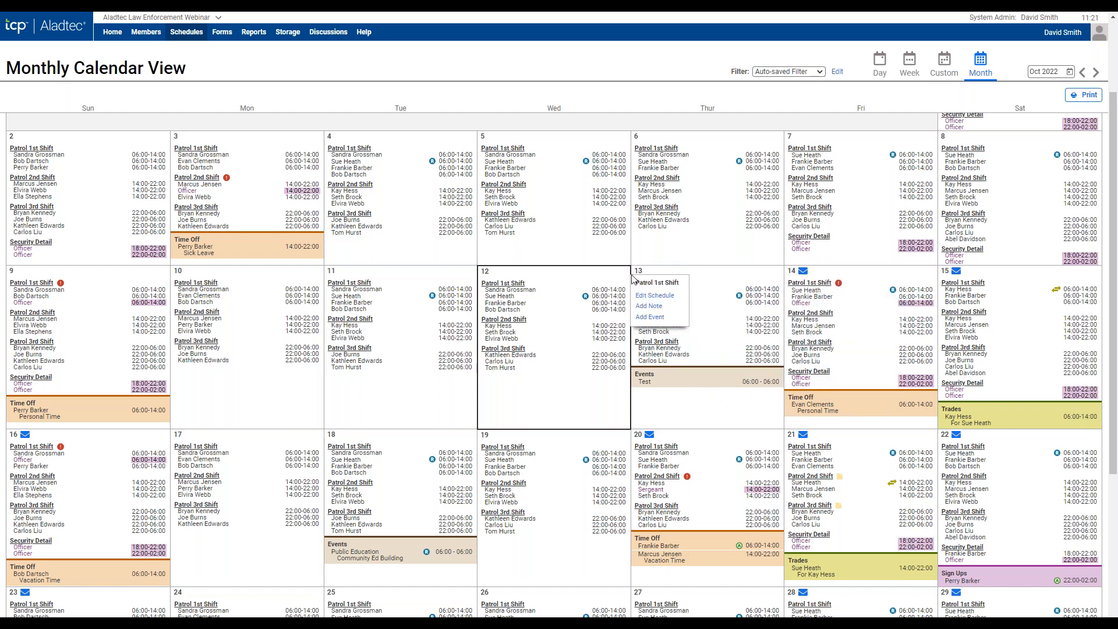
pyautogui.click(651, 283)
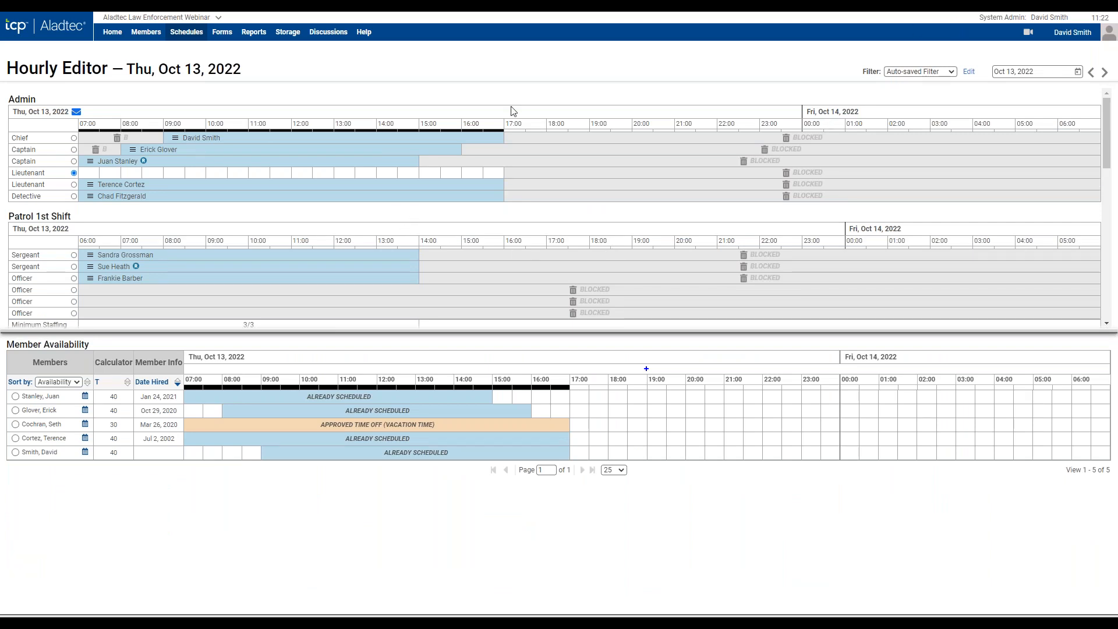
pyautogui.click(199, 53)
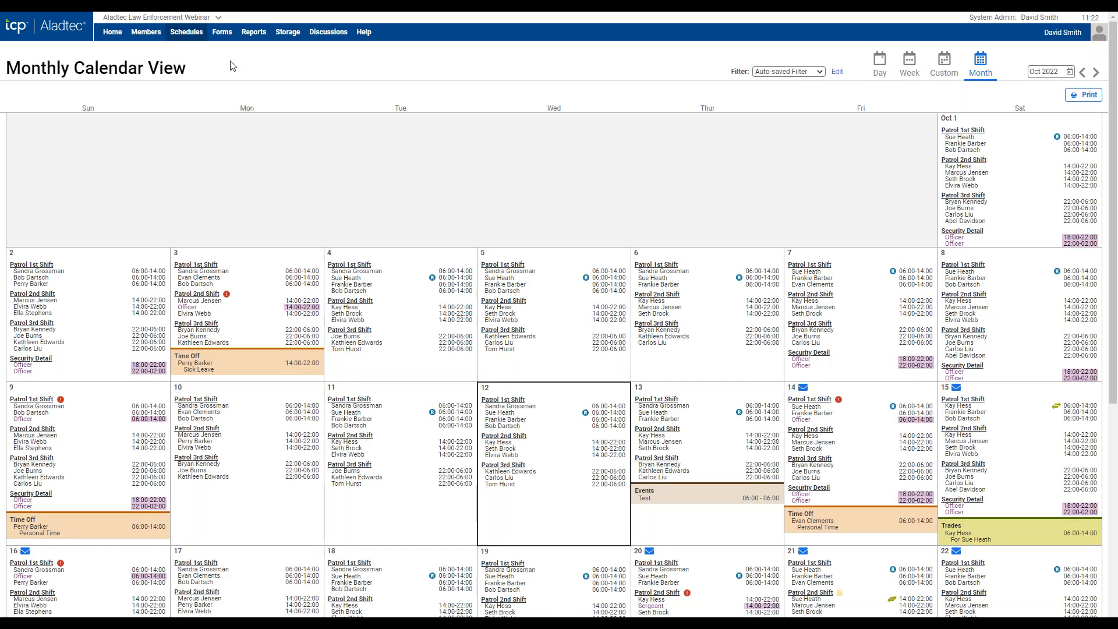
# In My Schedule for October 2022, hide and restore Scheduled Time and turn on the display of Open Shifts.
pyautogui.moveTo(192, 33)
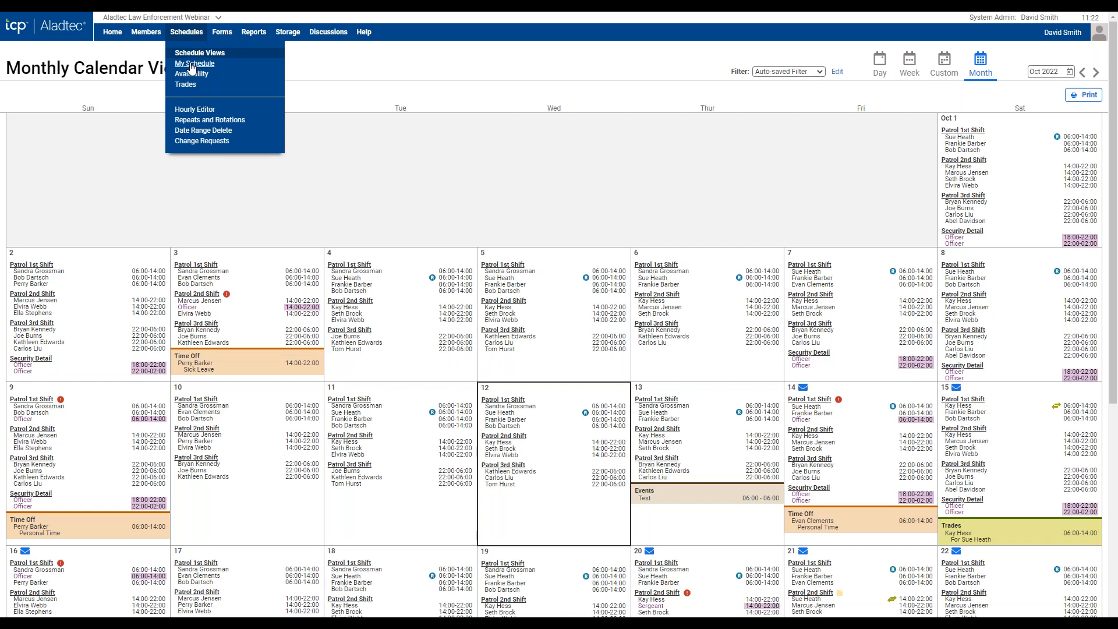
pyautogui.click(192, 65)
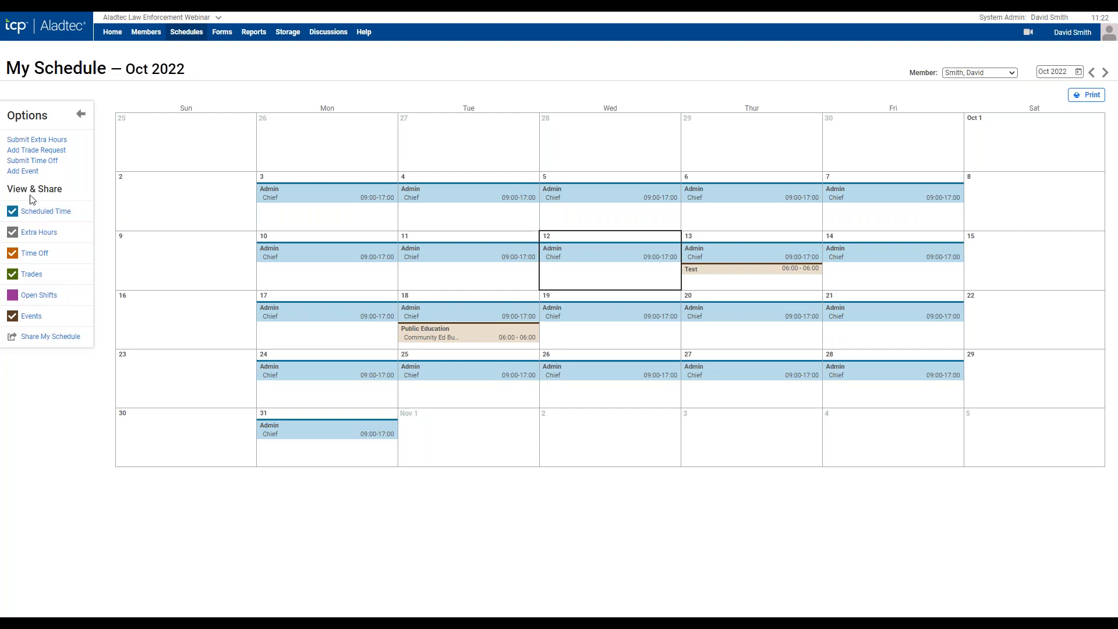
pyautogui.click(14, 213)
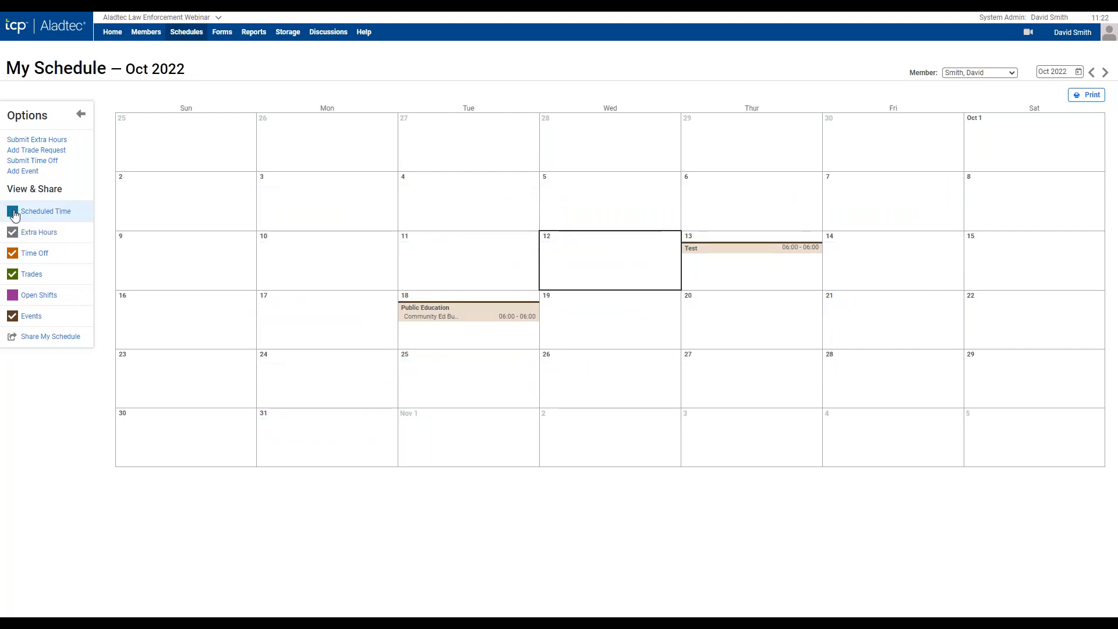
pyautogui.click(13, 212)
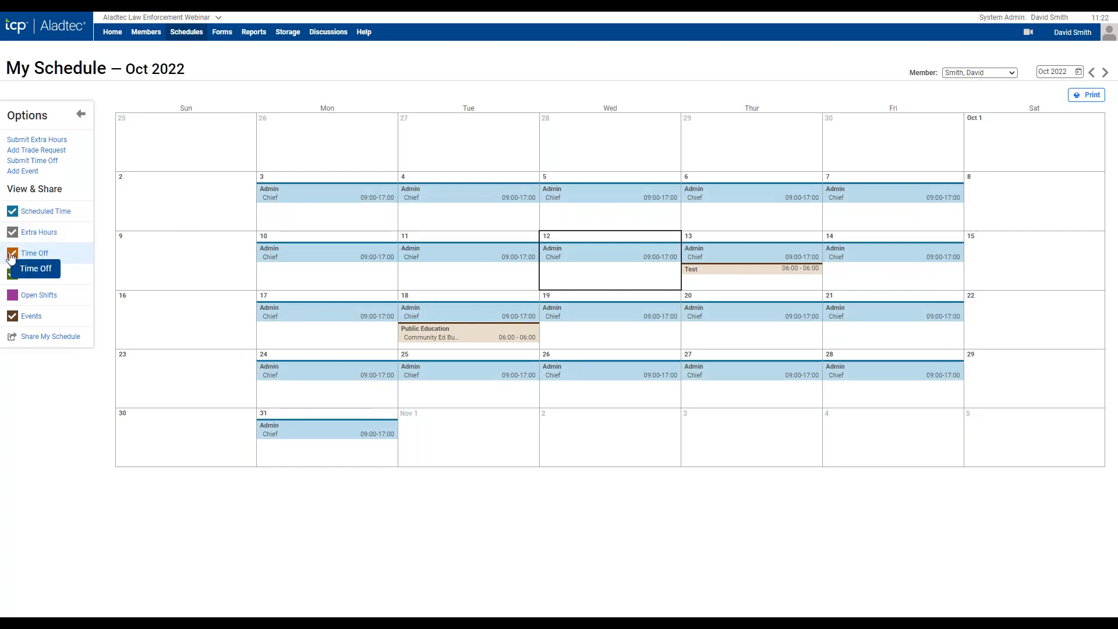
pyautogui.click(13, 296)
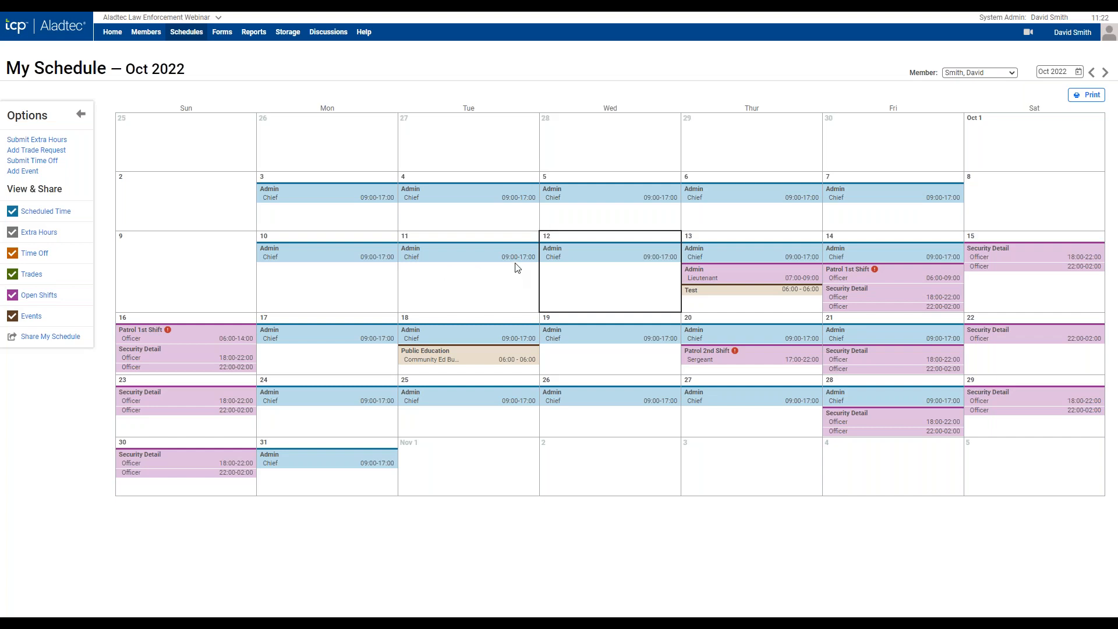
# Submit a Personal Time (accrued) time-off request for the October 19 Admin / Chief shift from 09:00 to 17:00.
pyautogui.moveTo(514, 265)
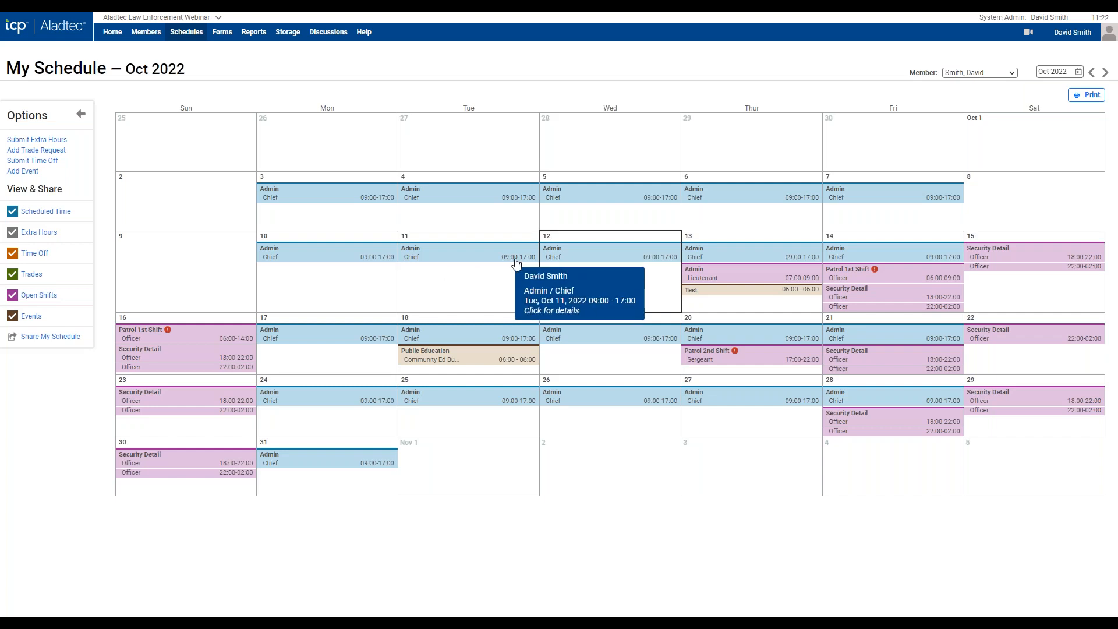
pyautogui.click(611, 349)
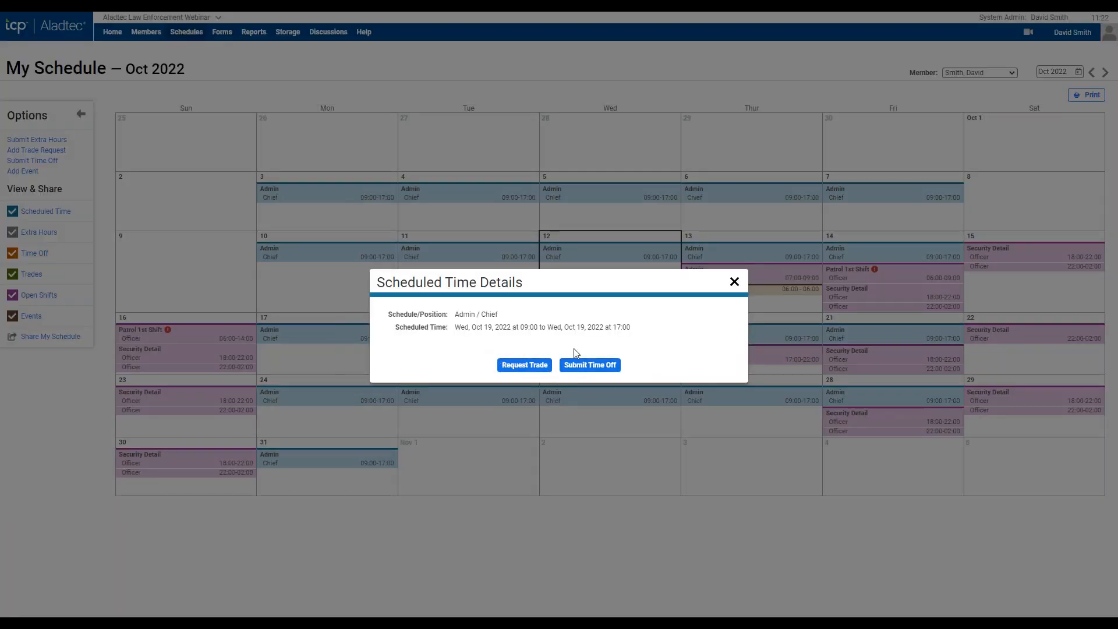
pyautogui.click(590, 365)
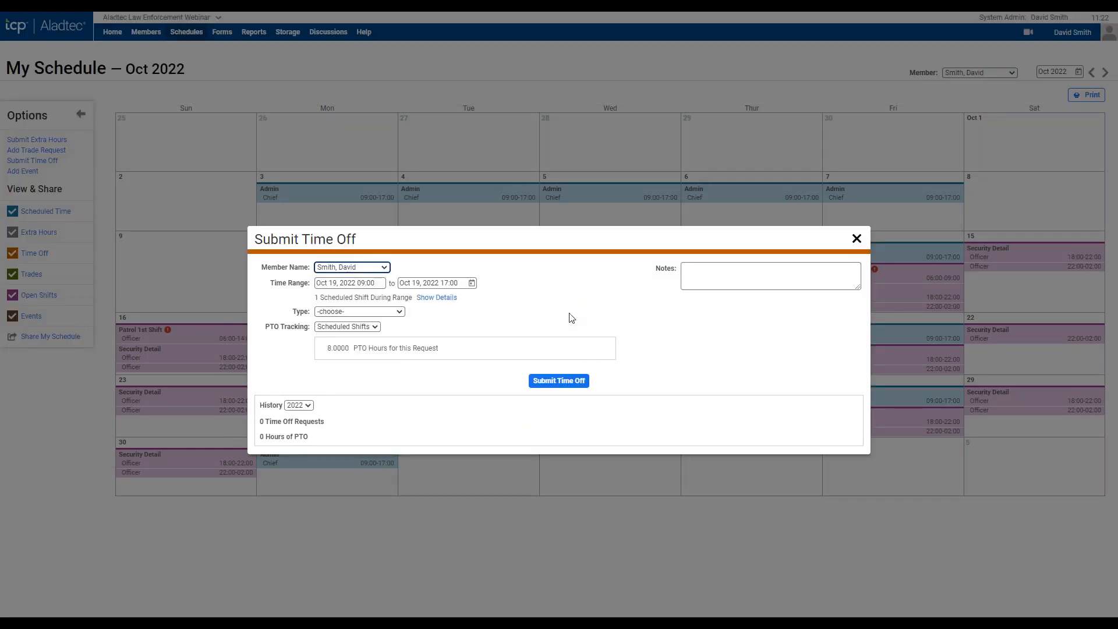
pyautogui.click(399, 316)
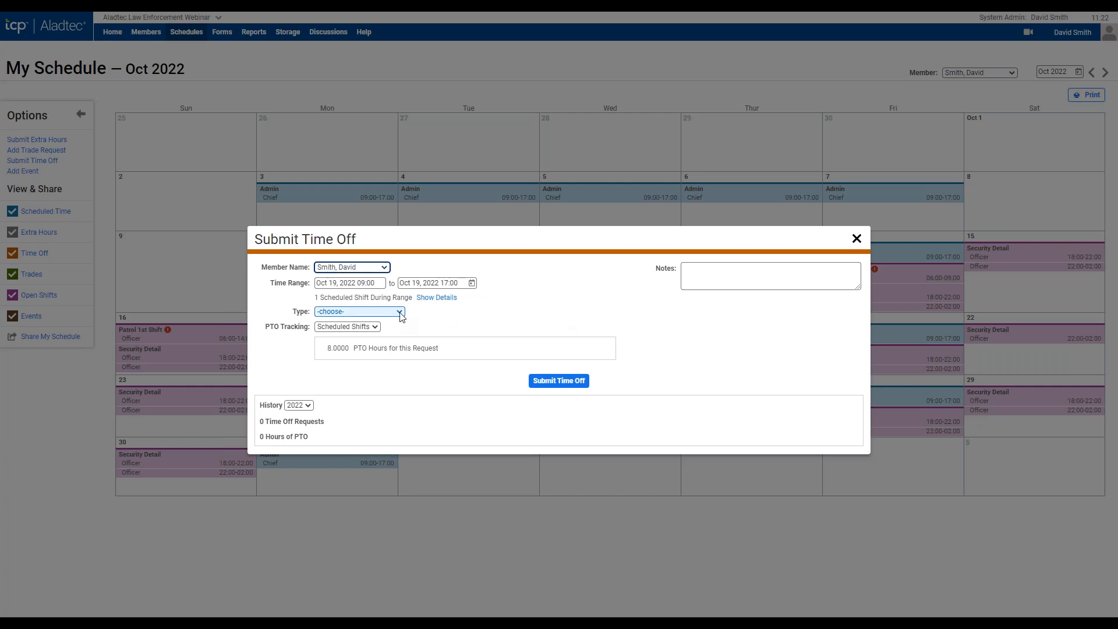
pyautogui.click(401, 314)
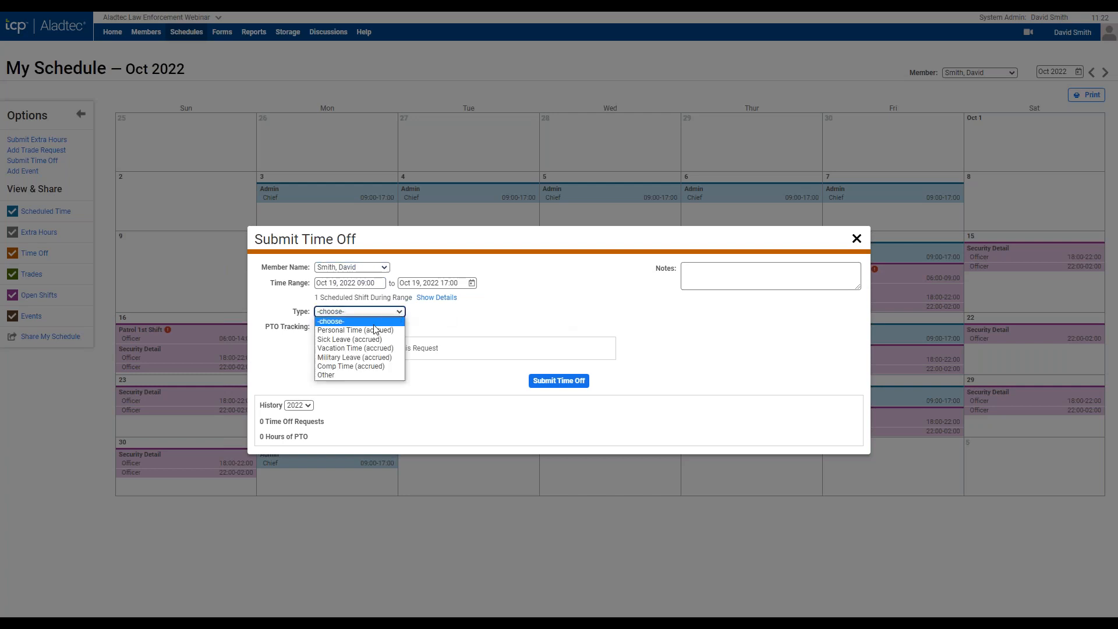
pyautogui.click(375, 331)
pyautogui.click(552, 412)
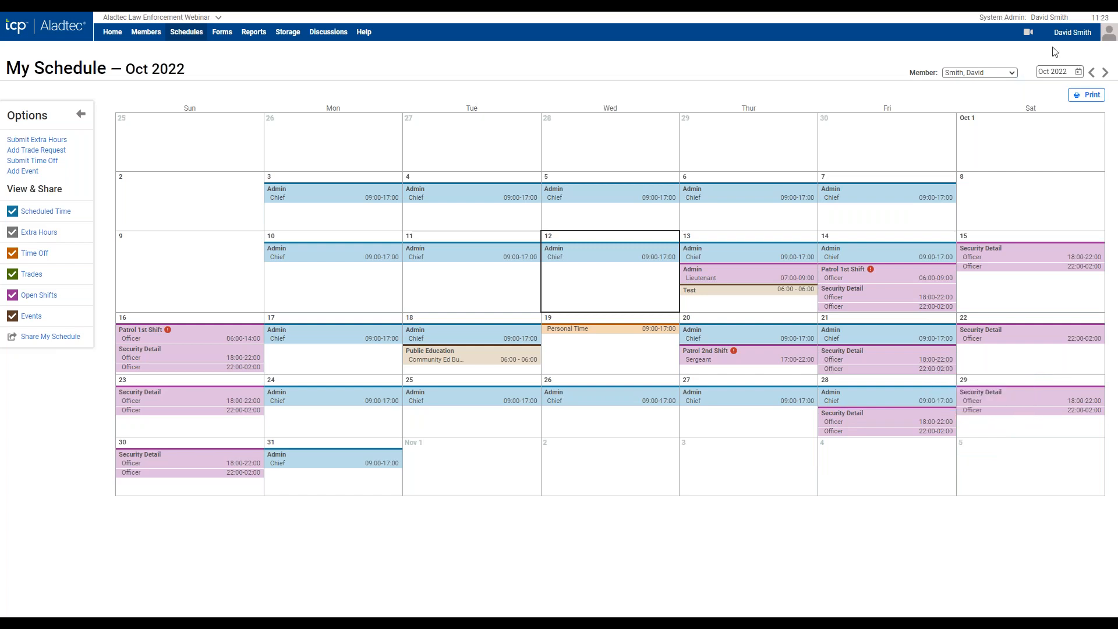
# Switch to the first listed member's account and on to the second's to view their October 2022 schedules.
pyautogui.click(1071, 32)
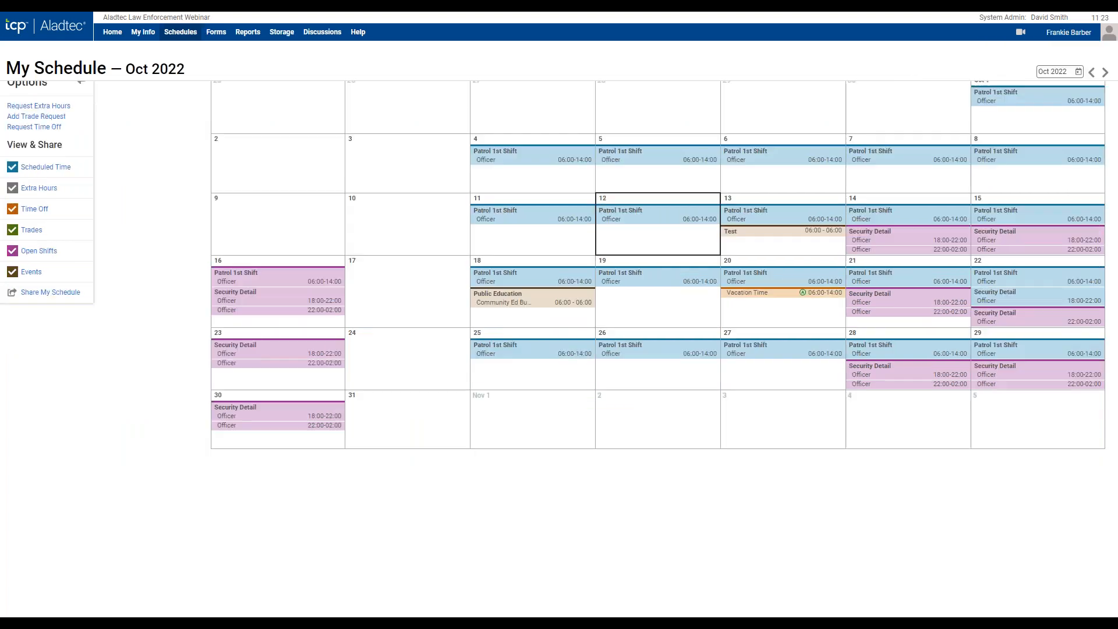
pyautogui.click(1069, 32)
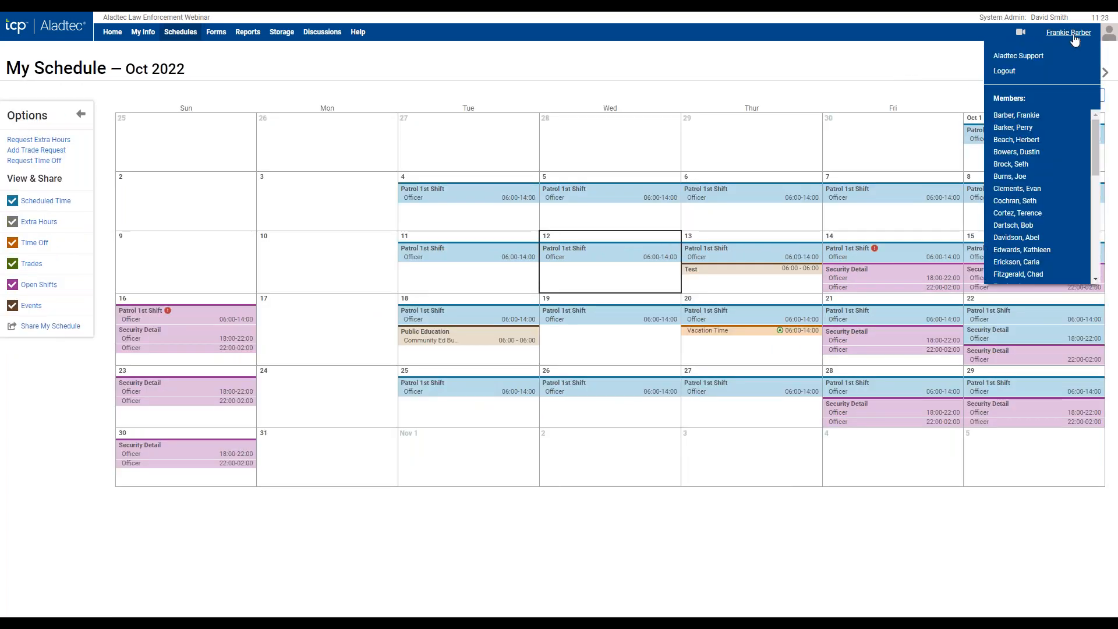
pyautogui.click(1027, 128)
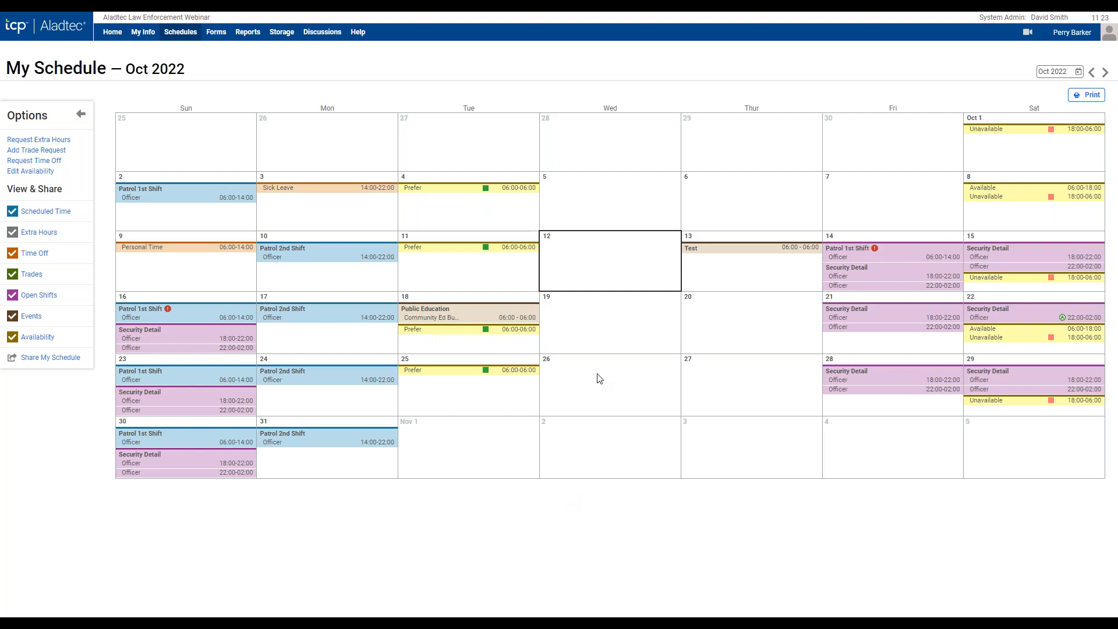
# Add non-repeating Available entries from 06:00 to 06:00 the next day on October 19, 24 and 27.
pyautogui.click(550, 306)
pyautogui.click(550, 318)
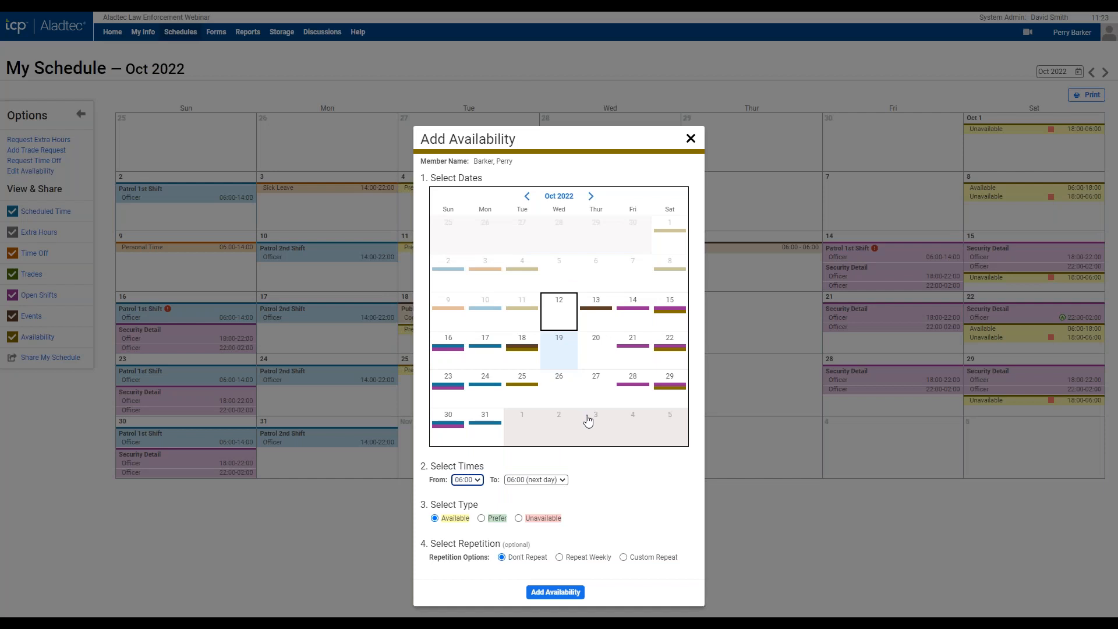
pyautogui.click(492, 375)
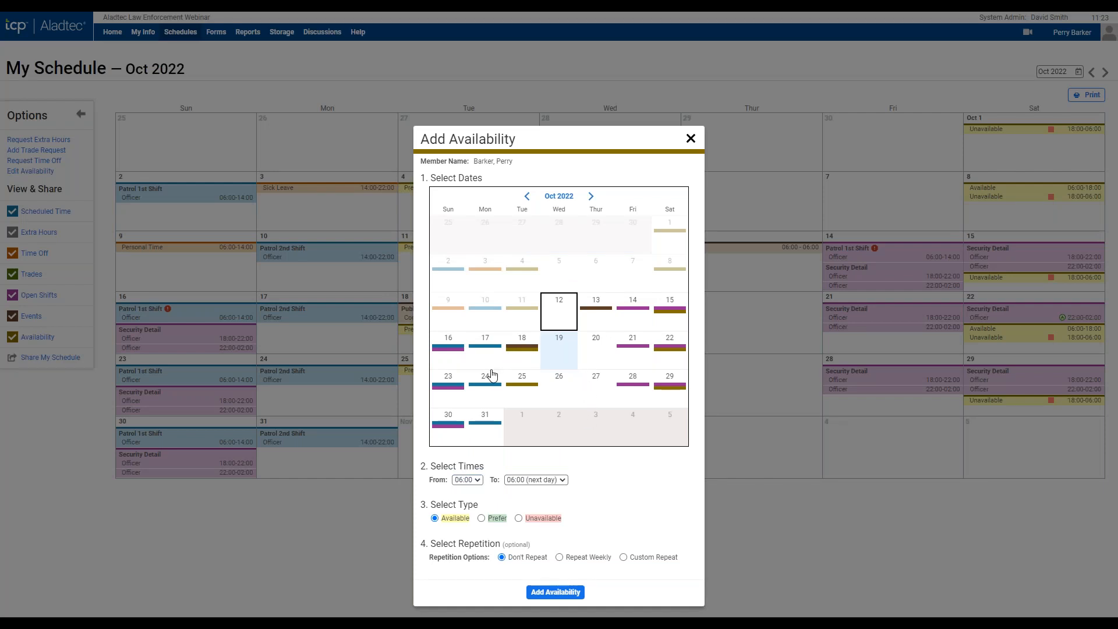
pyautogui.click(598, 383)
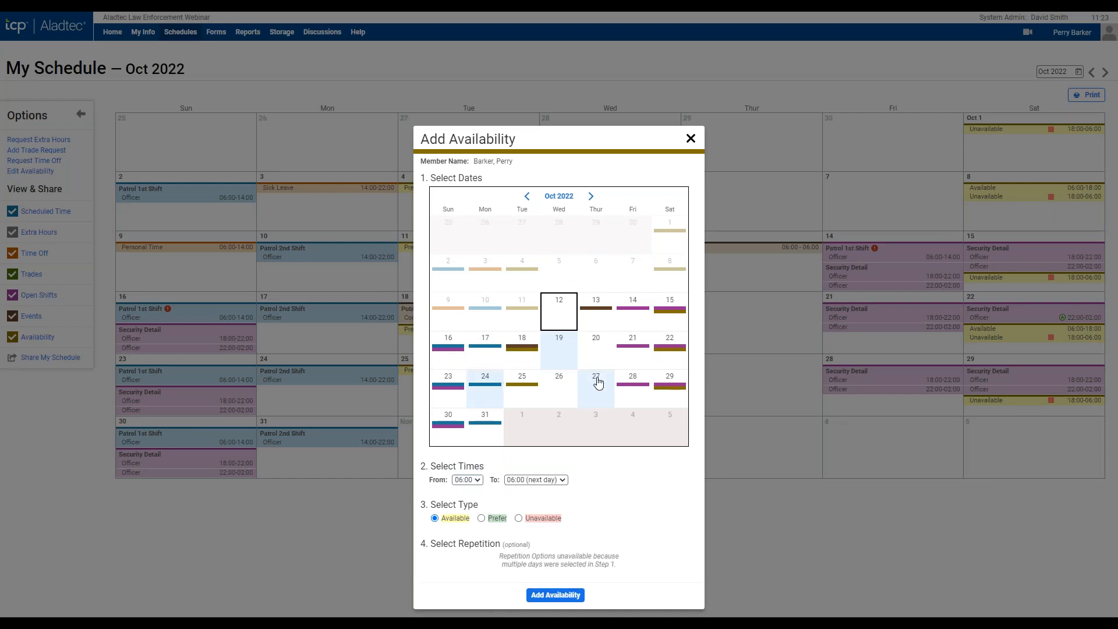
pyautogui.click(556, 595)
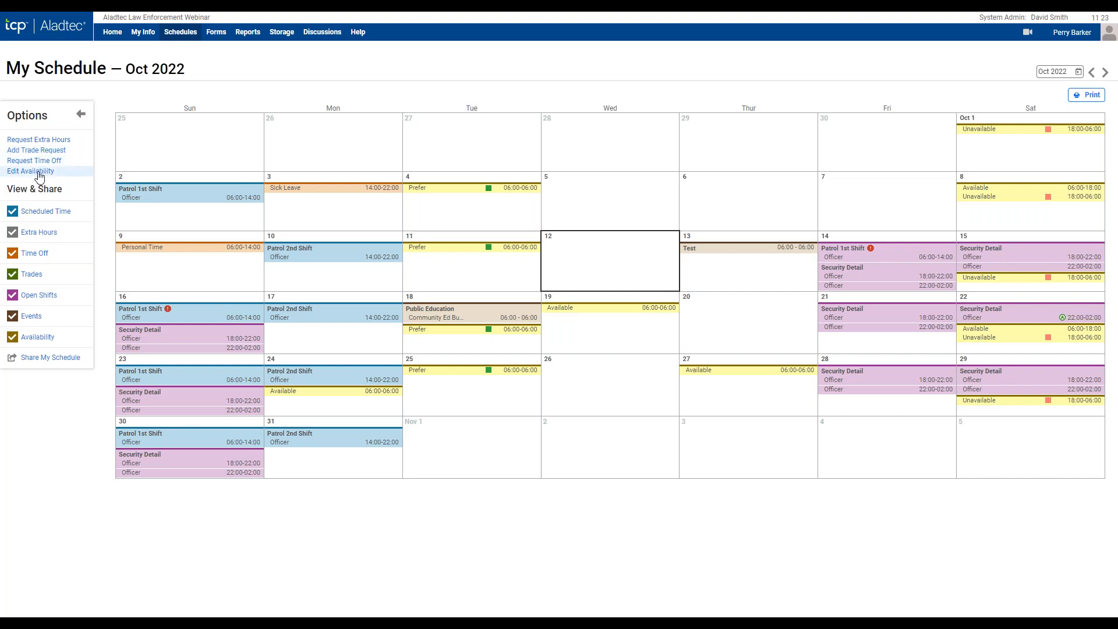
# Check the Share My Schedule calendar subscription options and return to the system administrator's account.
pyautogui.click(50, 357)
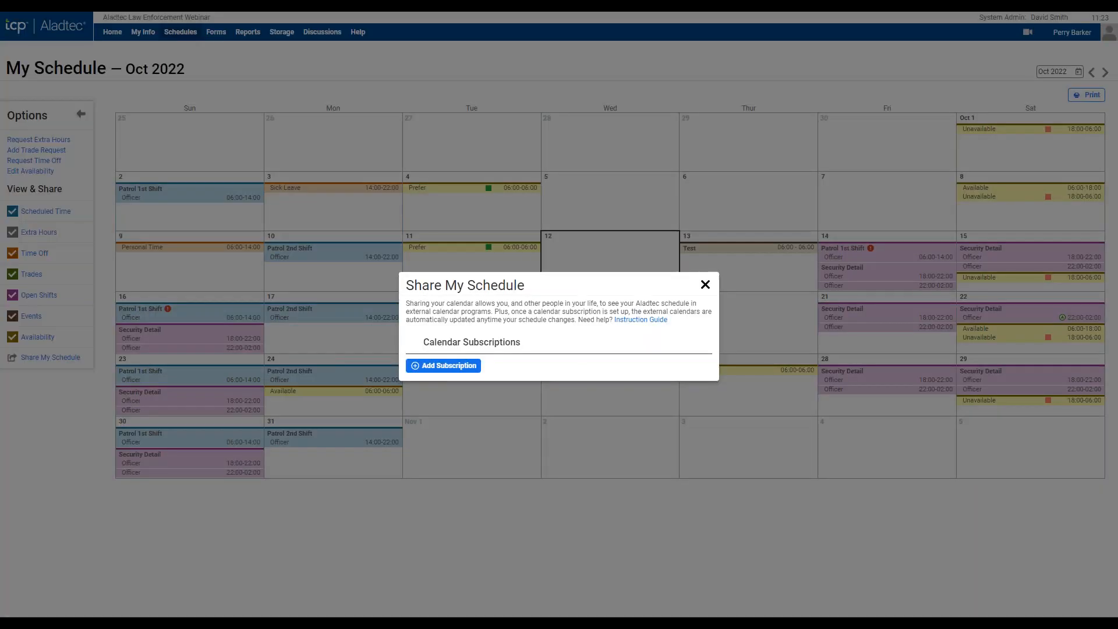
pyautogui.click(705, 285)
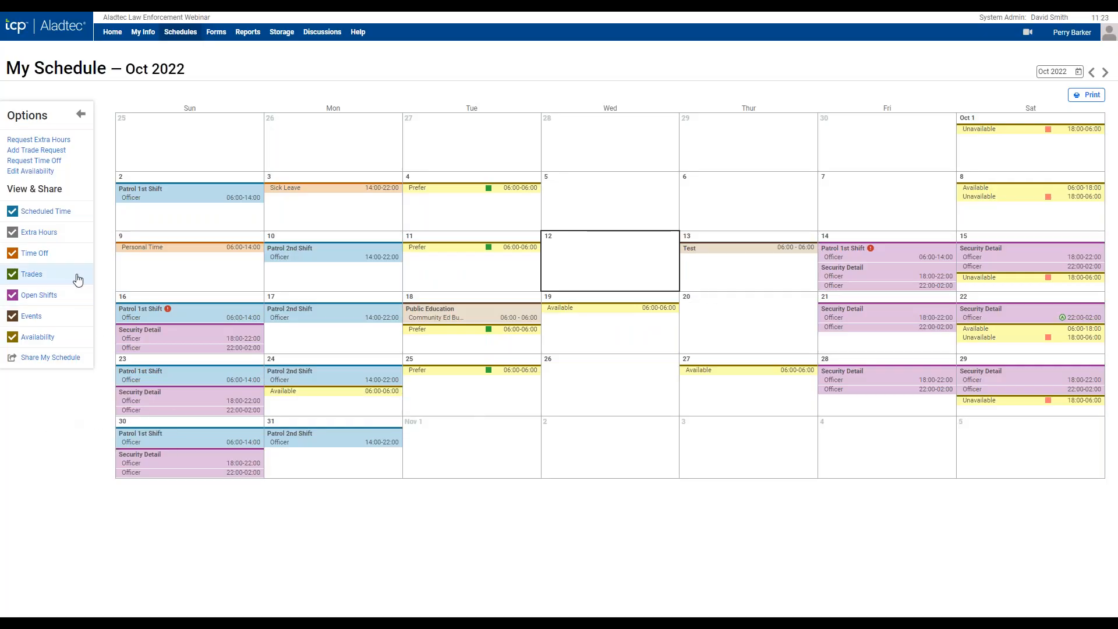
pyautogui.moveTo(182, 37)
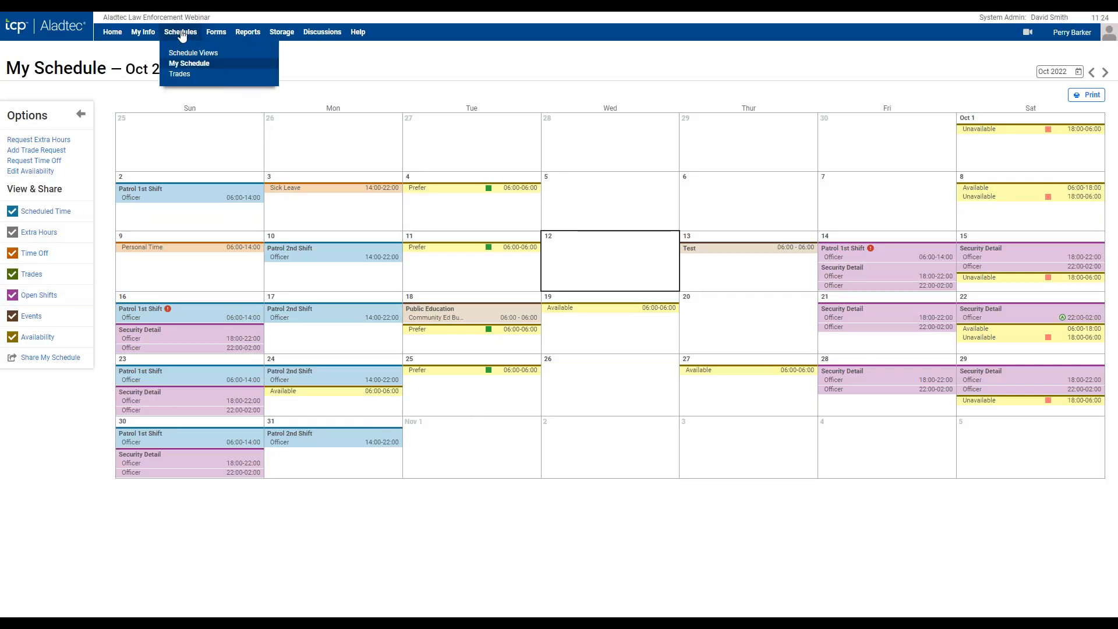
pyautogui.moveTo(1065, 36)
pyautogui.scroll(-3, 1037, 215)
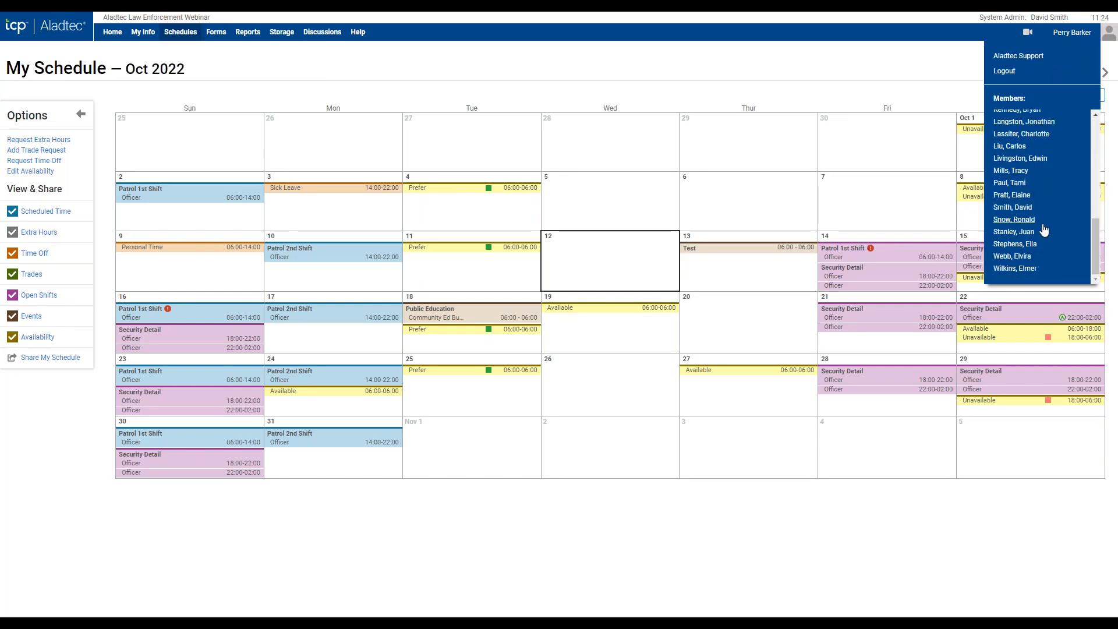
pyautogui.click(1019, 208)
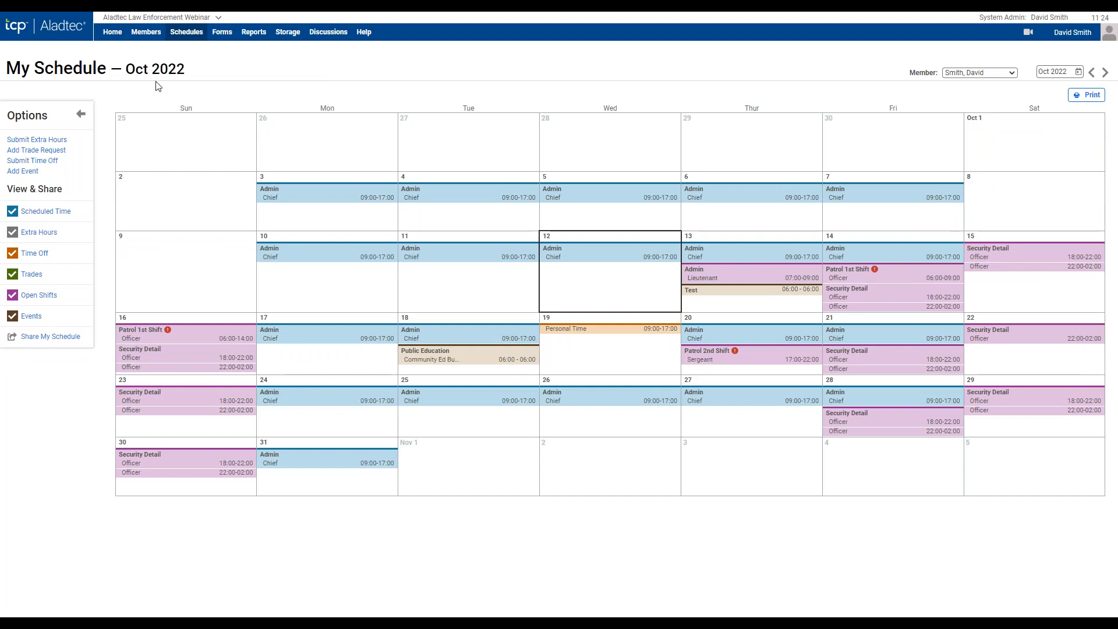
# In Repeats and Rotations, set up a rotation for the first listed member on Patrol 1st Shift in the Officer (#1) slot.
pyautogui.moveTo(186, 32)
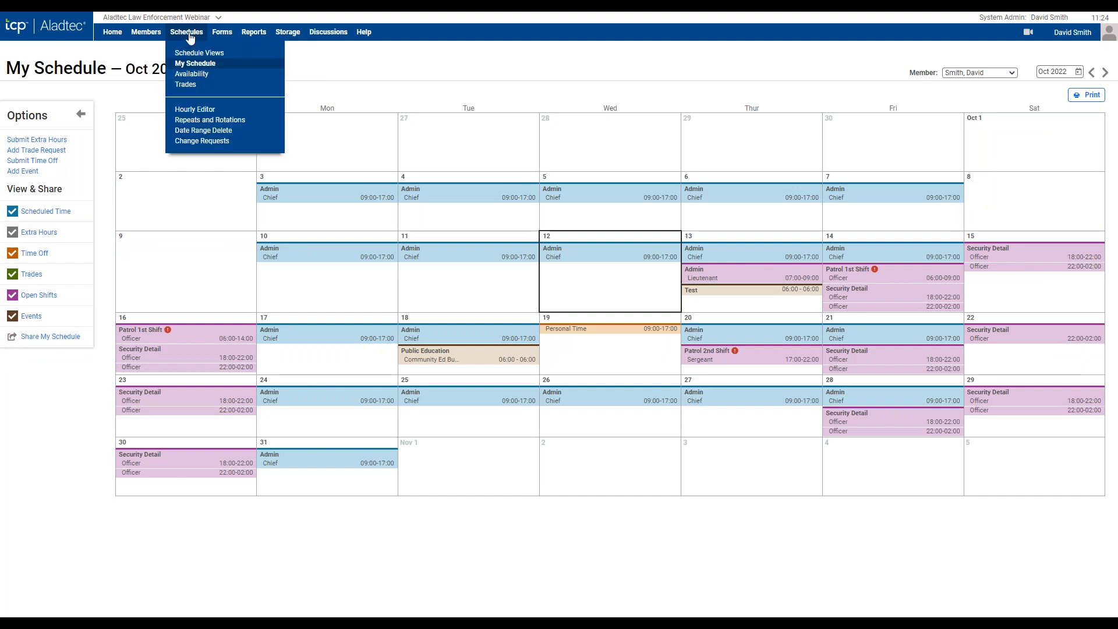
pyautogui.click(202, 121)
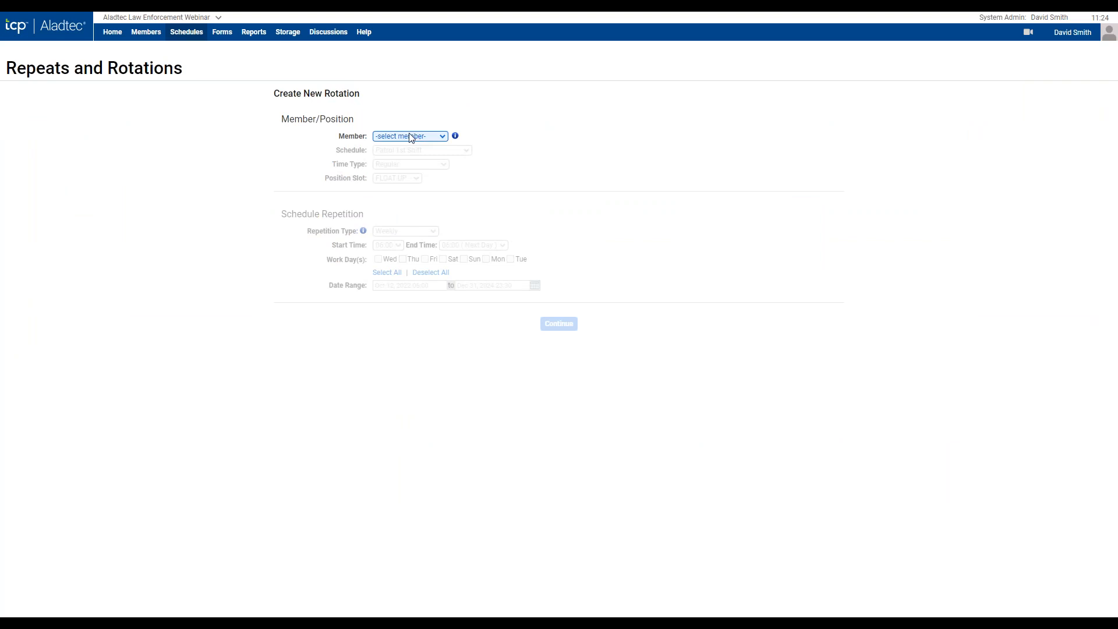
pyautogui.click(411, 136)
pyautogui.click(410, 149)
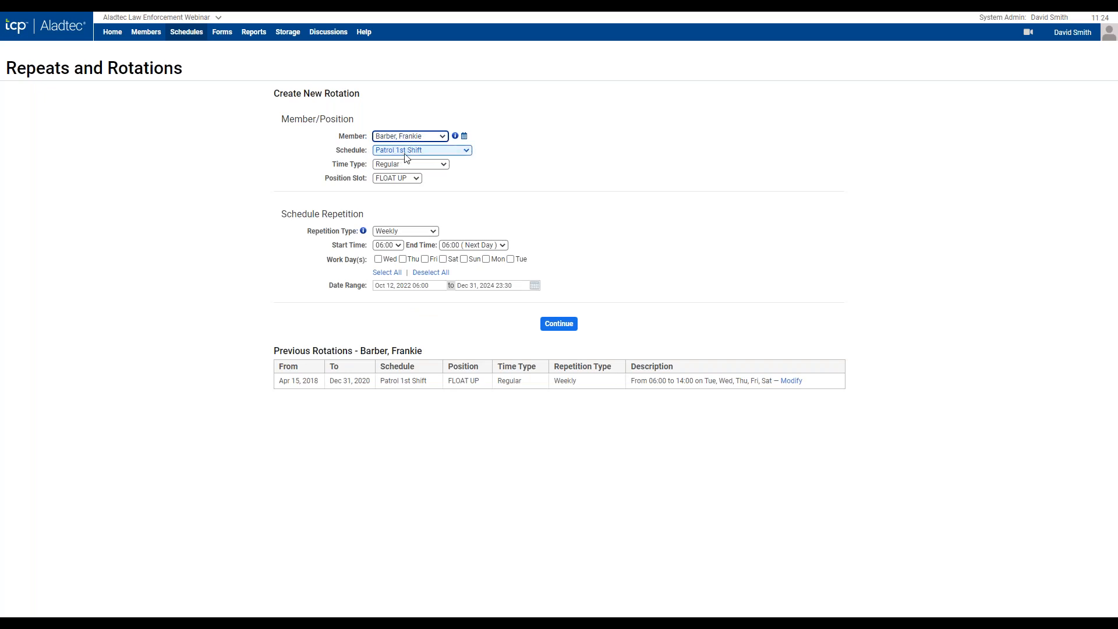
pyautogui.click(442, 149)
pyautogui.click(442, 149)
pyautogui.click(395, 184)
pyautogui.click(397, 199)
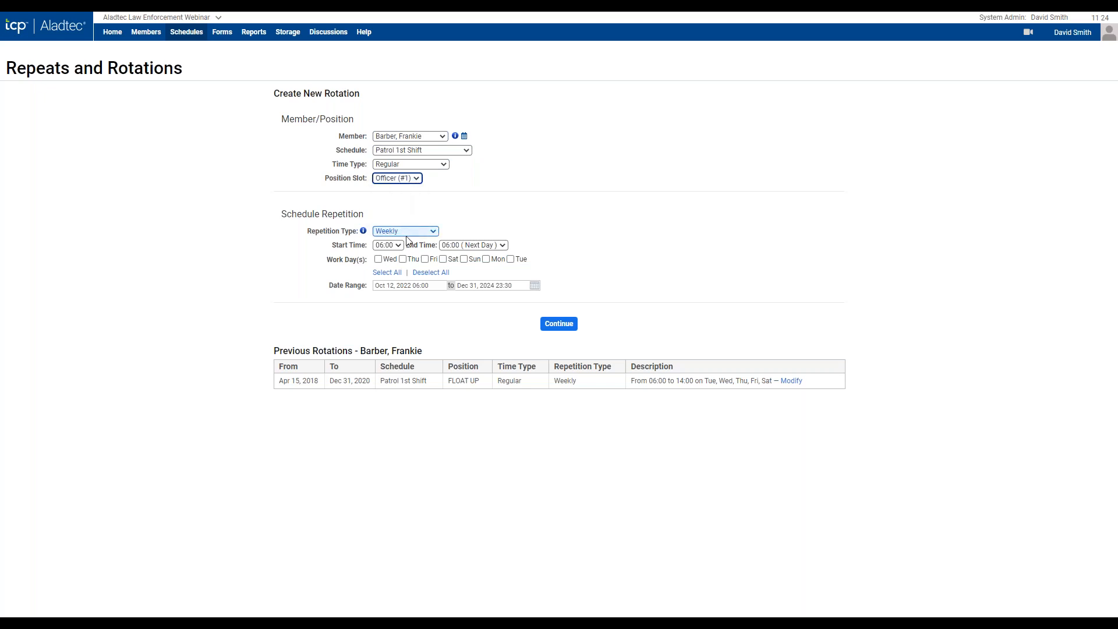
# Start the weekly rotation on October 11, 2022, with Tuesday, Friday, Saturday, Sunday and Monday as work days, and generate its preview.
pyautogui.click(393, 284)
pyautogui.click(310, 273)
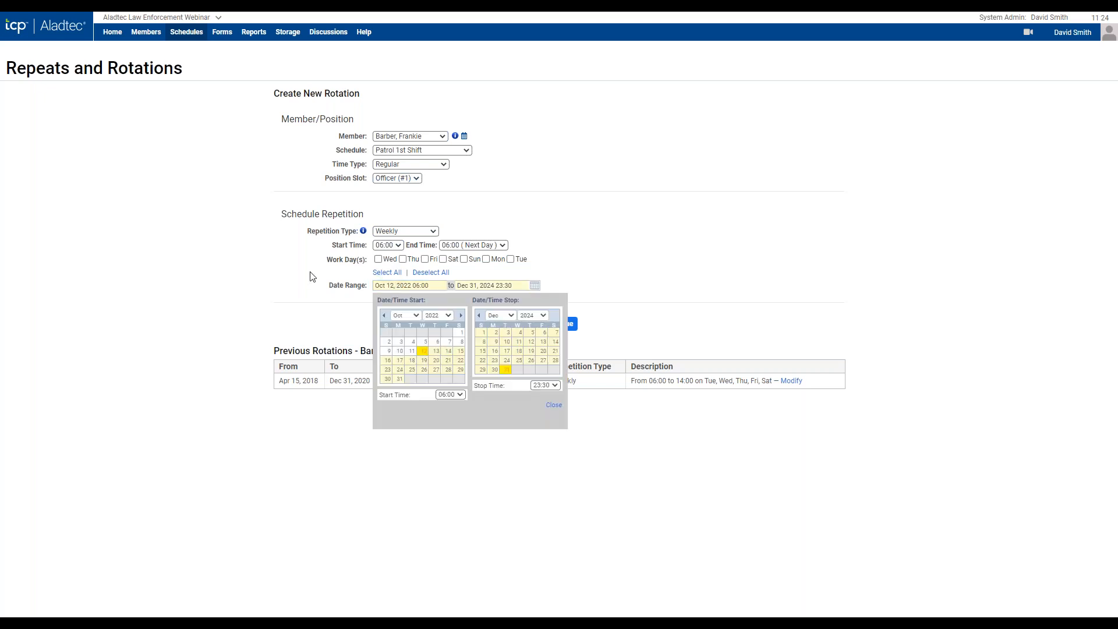
pyautogui.click(407, 285)
pyautogui.click(410, 351)
pyautogui.click(378, 258)
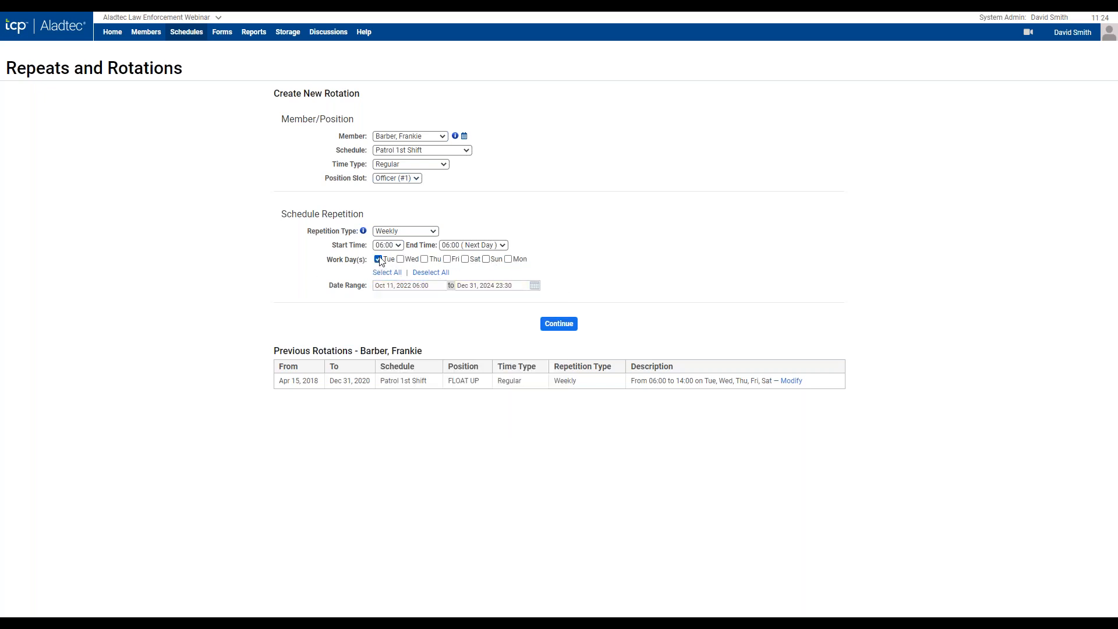
pyautogui.click(465, 258)
pyautogui.click(485, 258)
pyautogui.click(508, 258)
pyautogui.click(447, 259)
pyautogui.click(406, 286)
pyautogui.click(595, 272)
pyautogui.click(558, 325)
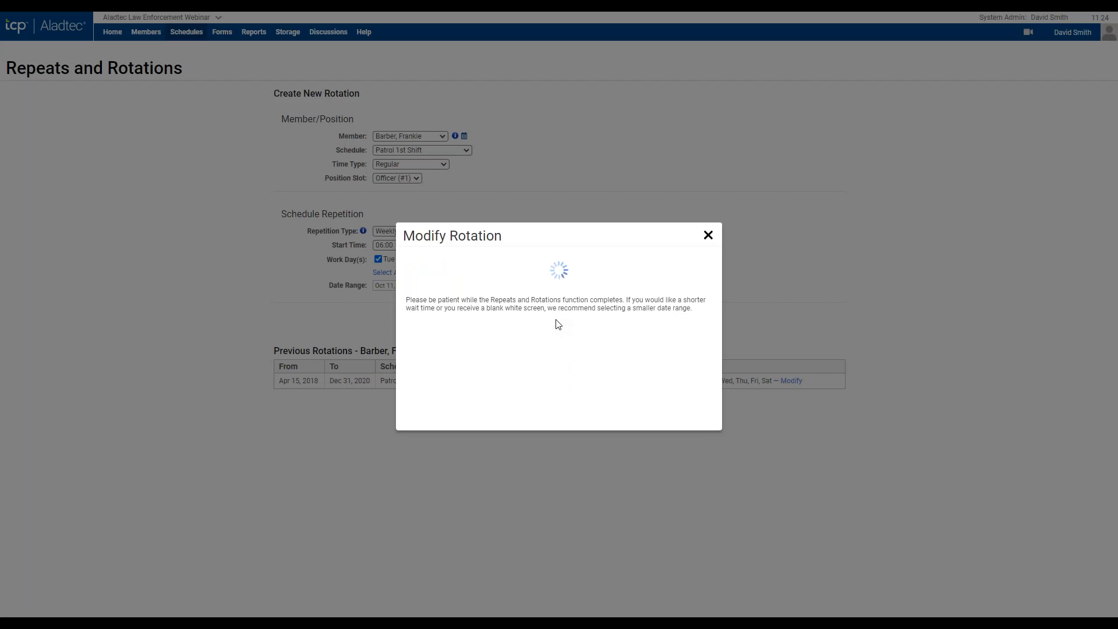
# Review the rotation preview's conflicting dates and the hour grid of taken and addable time, and cancel the changes.
pyautogui.scroll(-10, 429, 299)
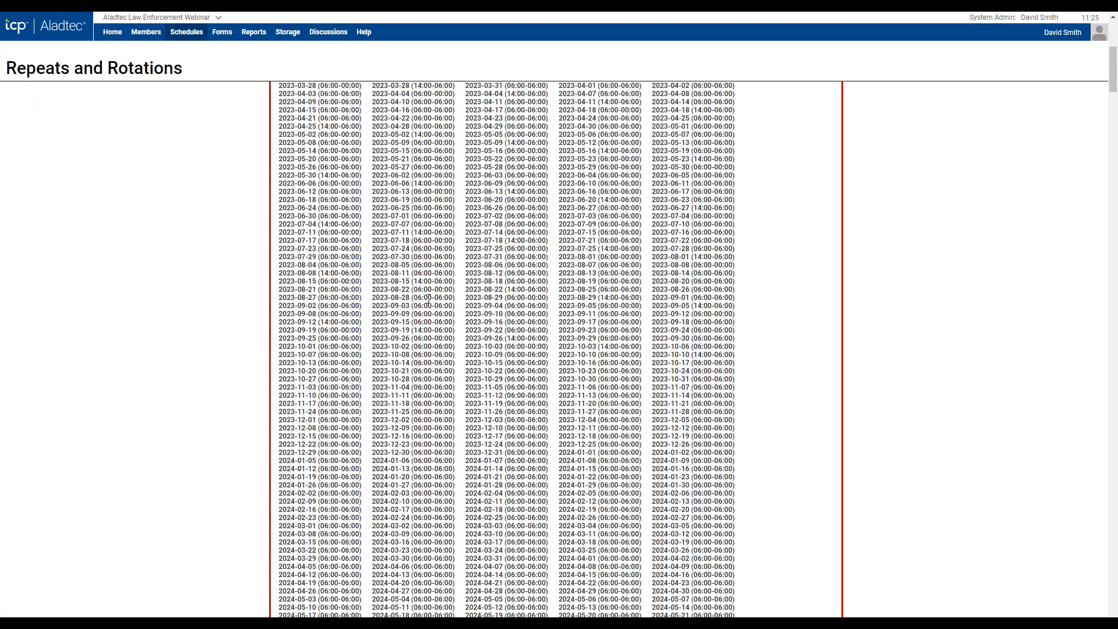
pyautogui.scroll(2, 627, 275)
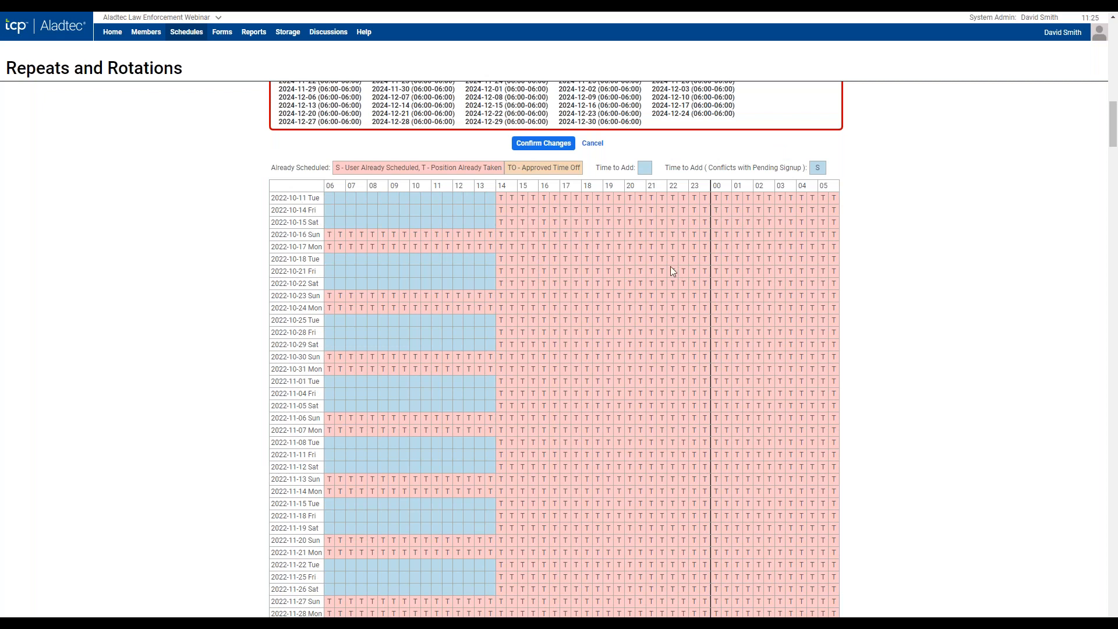
pyautogui.scroll(-6, 466, 309)
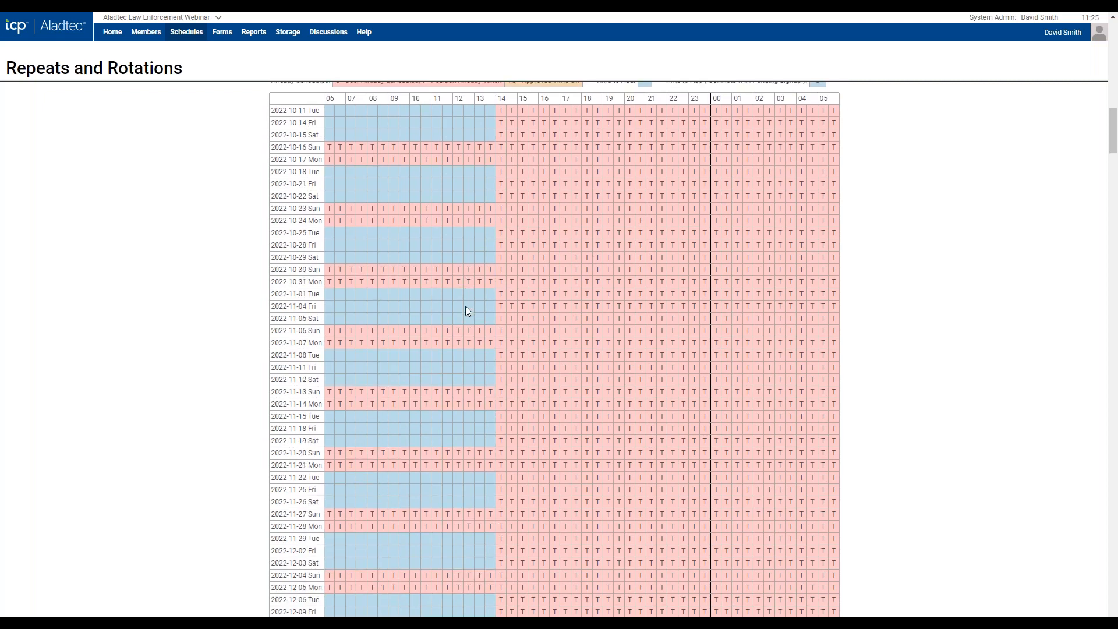
pyautogui.scroll(-5, 466, 306)
pyautogui.scroll(15, 739, 316)
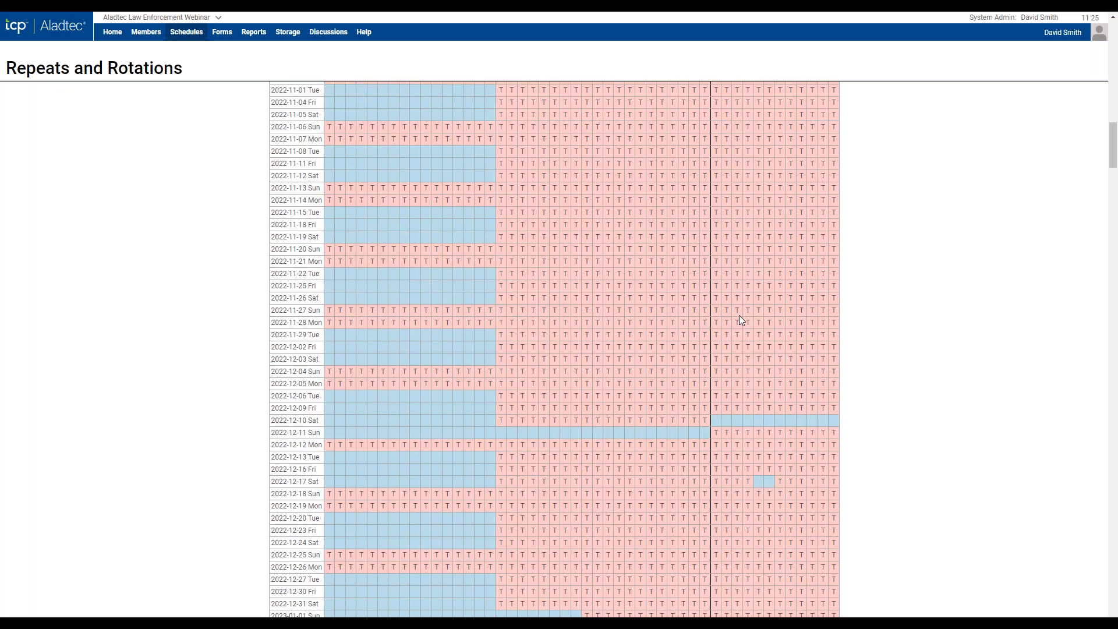
pyautogui.scroll(-4, 739, 312)
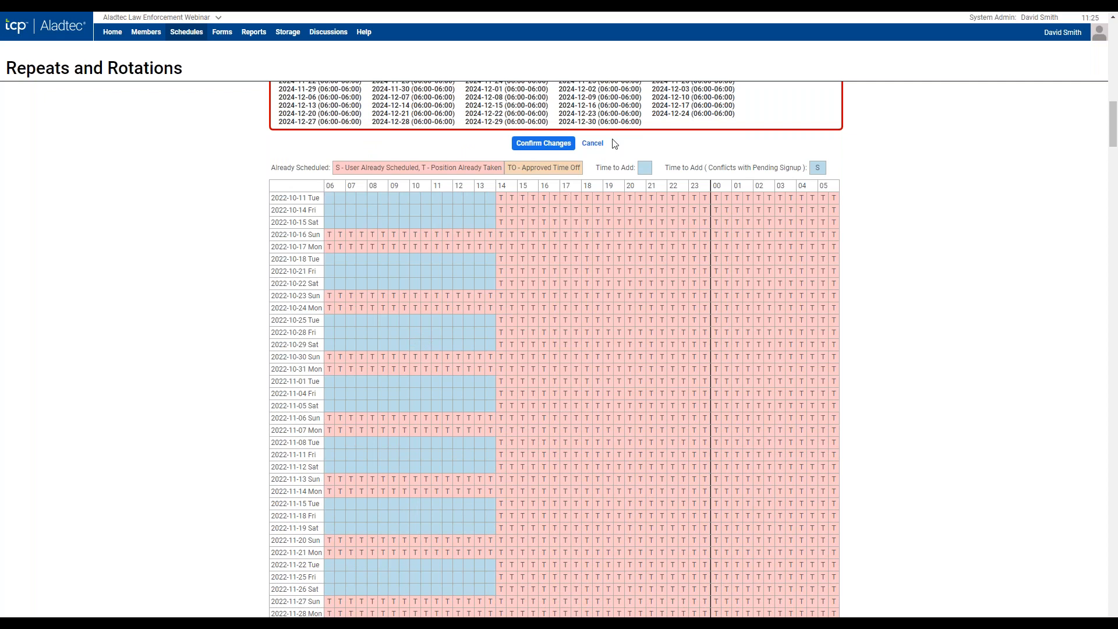
pyautogui.click(592, 144)
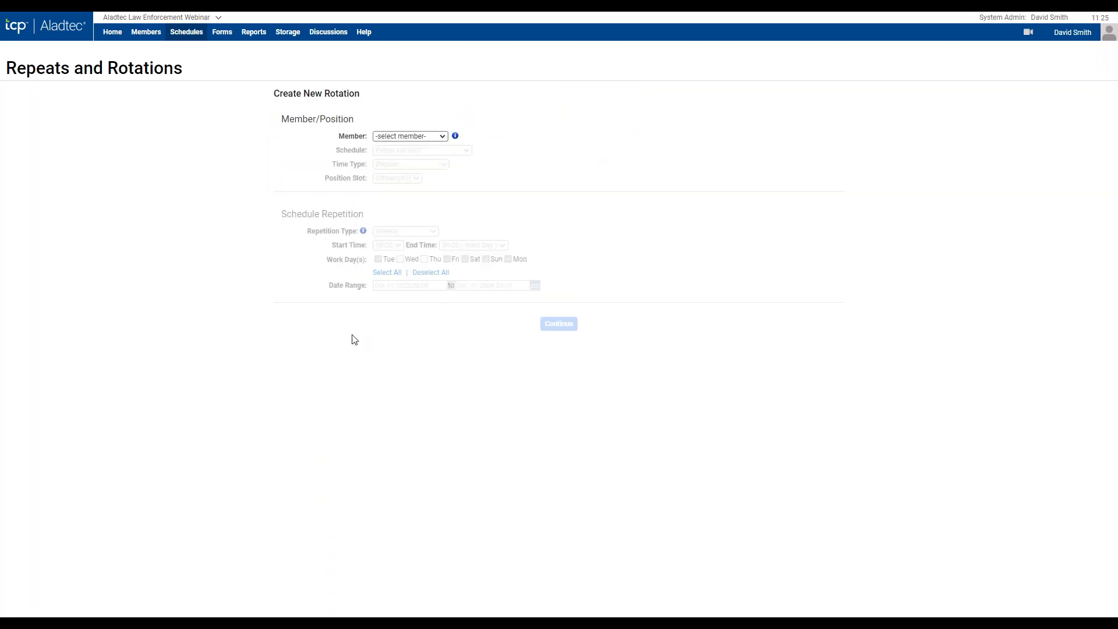
# Choose the second listed member for the new rotation and check that member's October 2022 schedule.
pyautogui.click(405, 138)
pyautogui.click(402, 155)
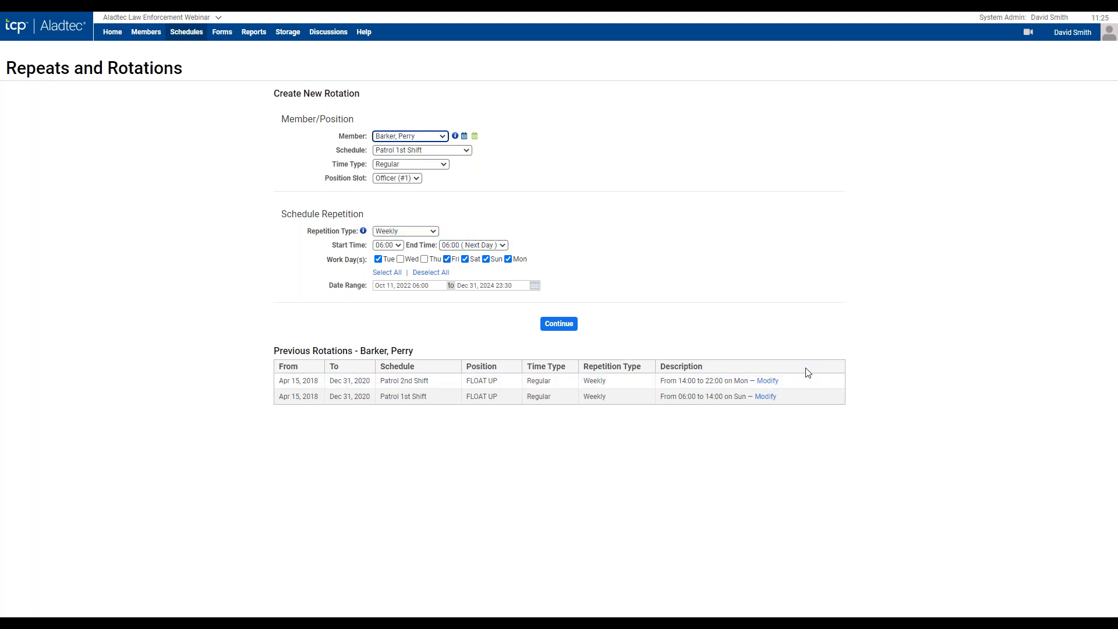
pyautogui.click(464, 136)
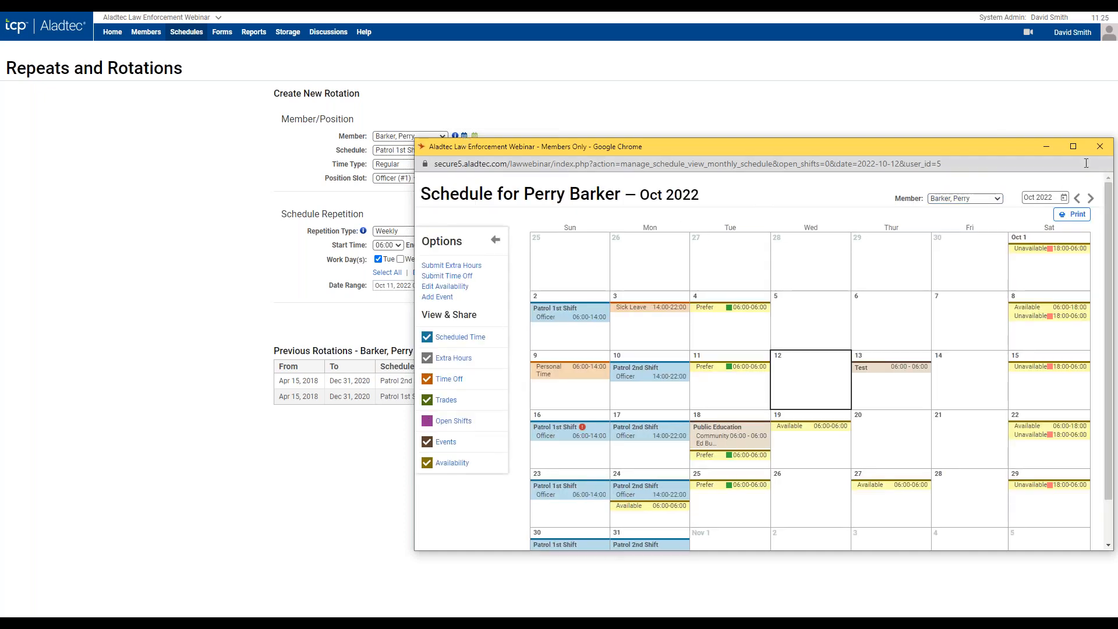
pyautogui.click(1099, 146)
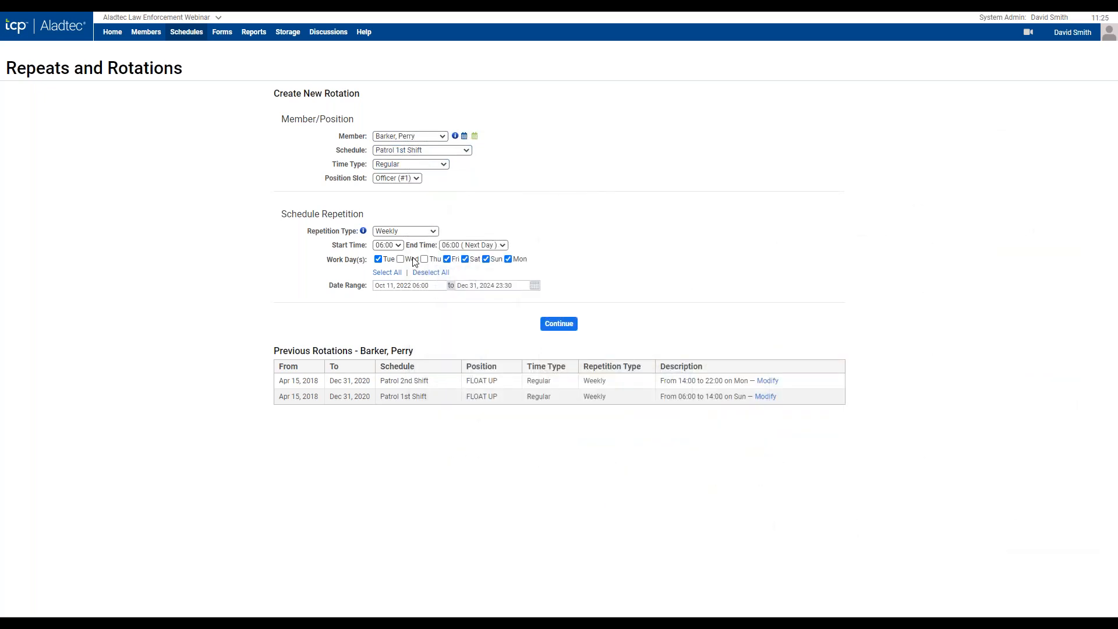
# Restrict the rotation's work days to Tuesday and generate the preview of the proposed shifts.
pyautogui.click(448, 260)
pyautogui.click(465, 259)
pyautogui.click(486, 259)
pyautogui.click(508, 260)
pyautogui.click(557, 325)
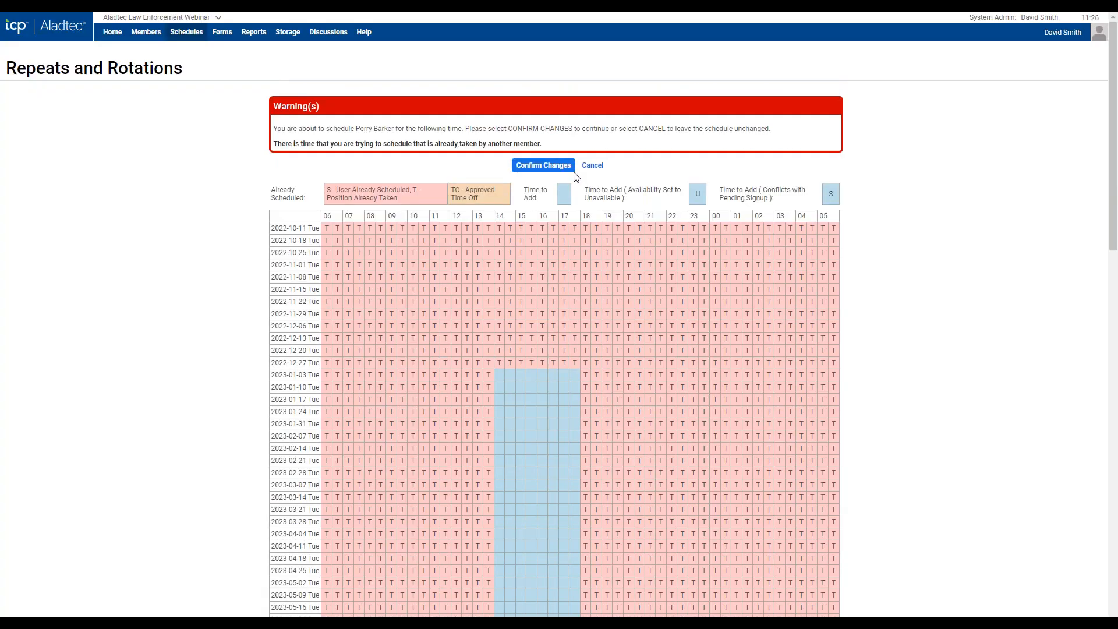
# Cancel the previewed rotation and create the weekly Tuesday Patrol 1st Shift rotation for the first listed member instead.
pyautogui.click(591, 166)
pyautogui.click(408, 137)
pyautogui.click(405, 147)
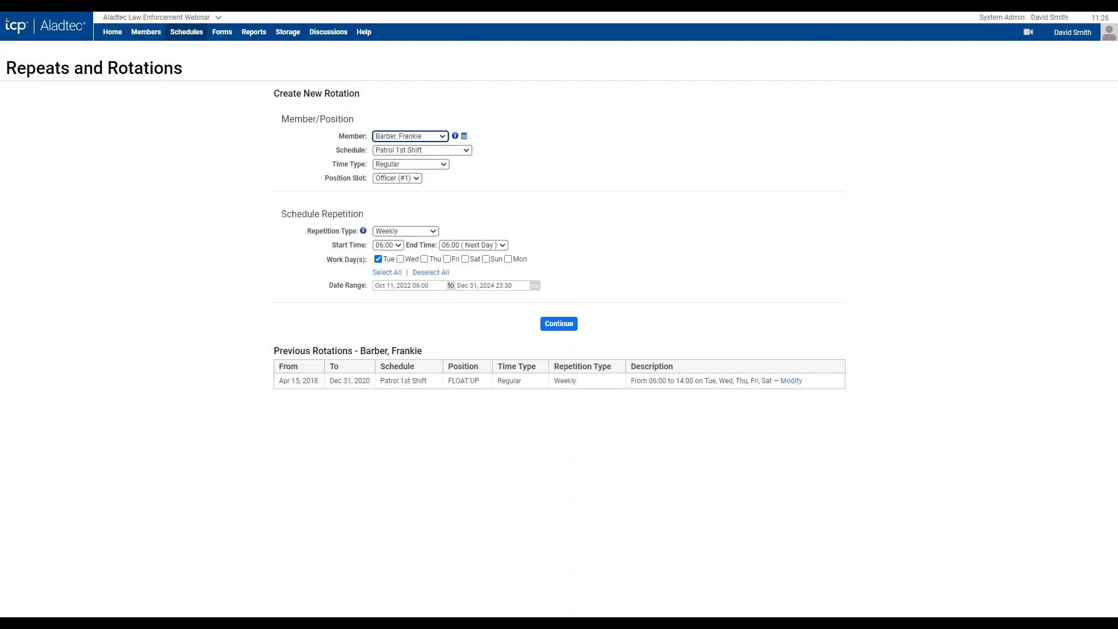
pyautogui.click(558, 328)
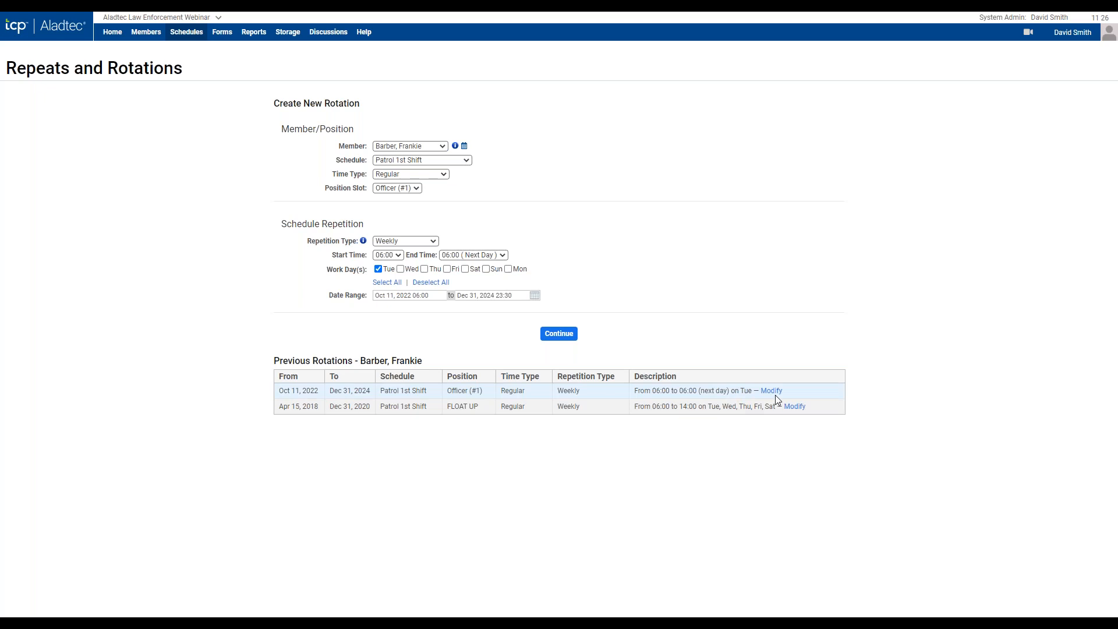
# Check the chosen member's monthly schedule for November and December 2022, and close the schedule window.
pyautogui.click(464, 146)
pyautogui.moveTo(729, 145); pyautogui.dragTo(467, 109)
pyautogui.click(826, 161)
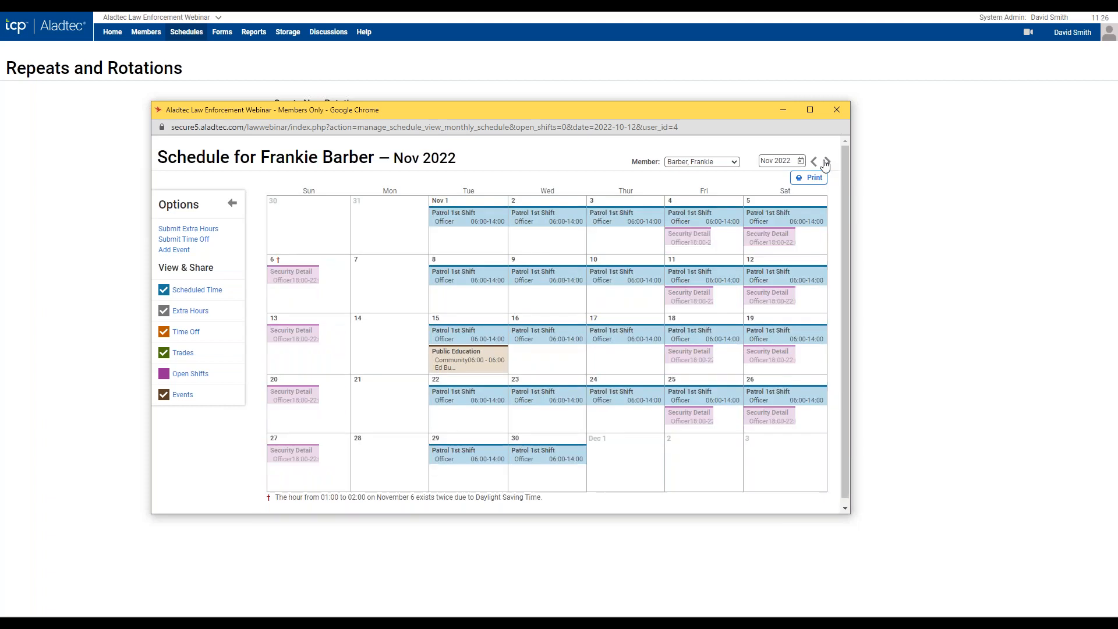
pyautogui.click(827, 162)
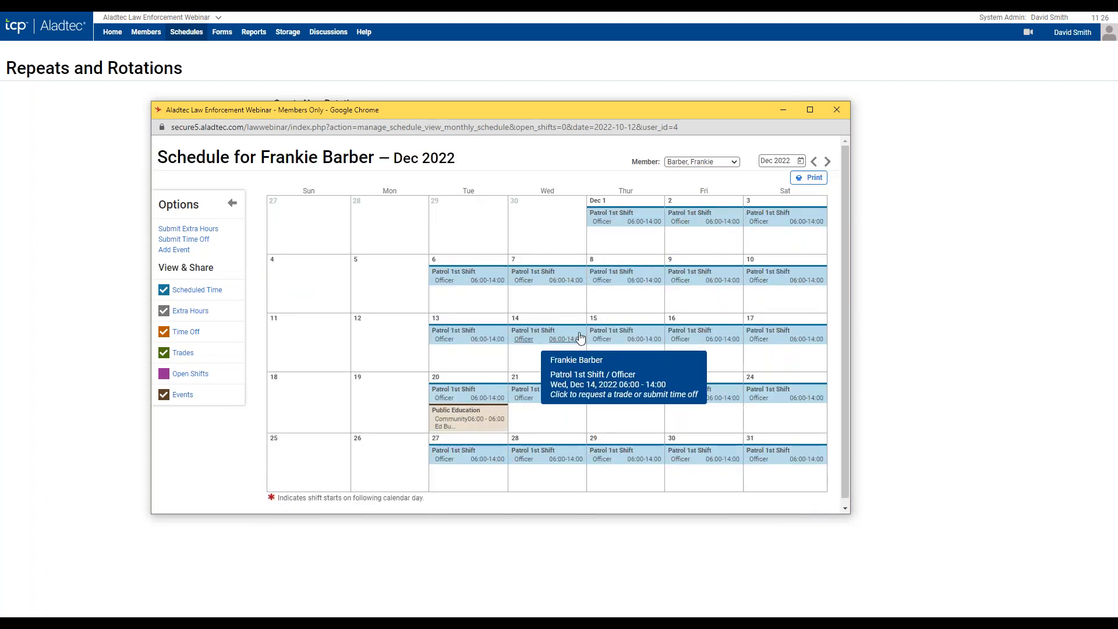
pyautogui.click(837, 110)
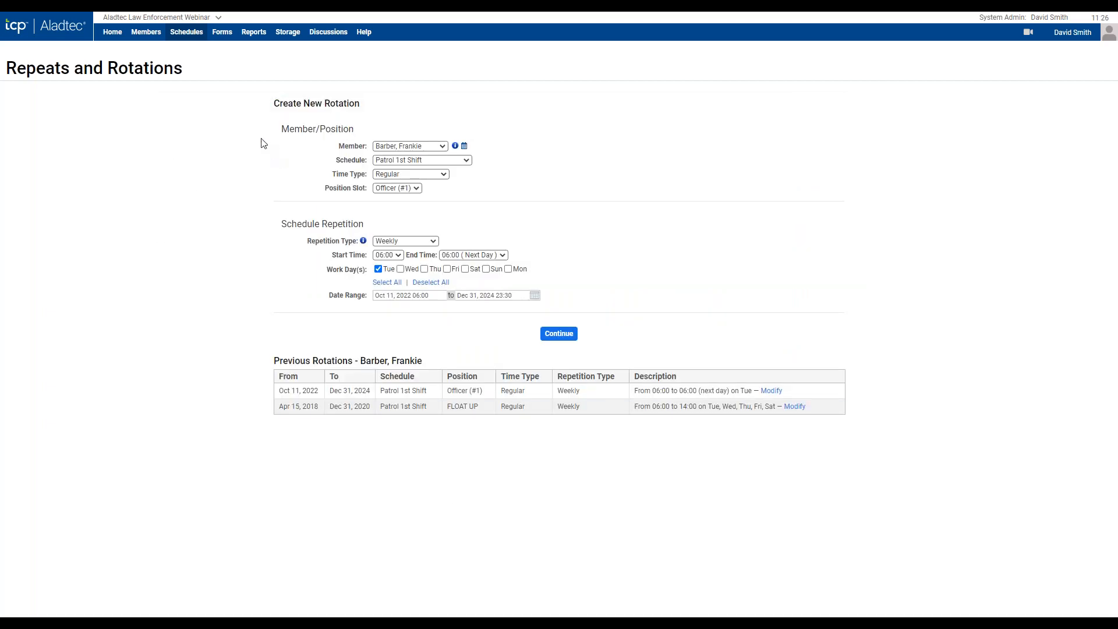
# In the Hourly Editor for October 12, 2022, extend the Admin Chief's shift to end at 18:00.
pyautogui.moveTo(185, 33)
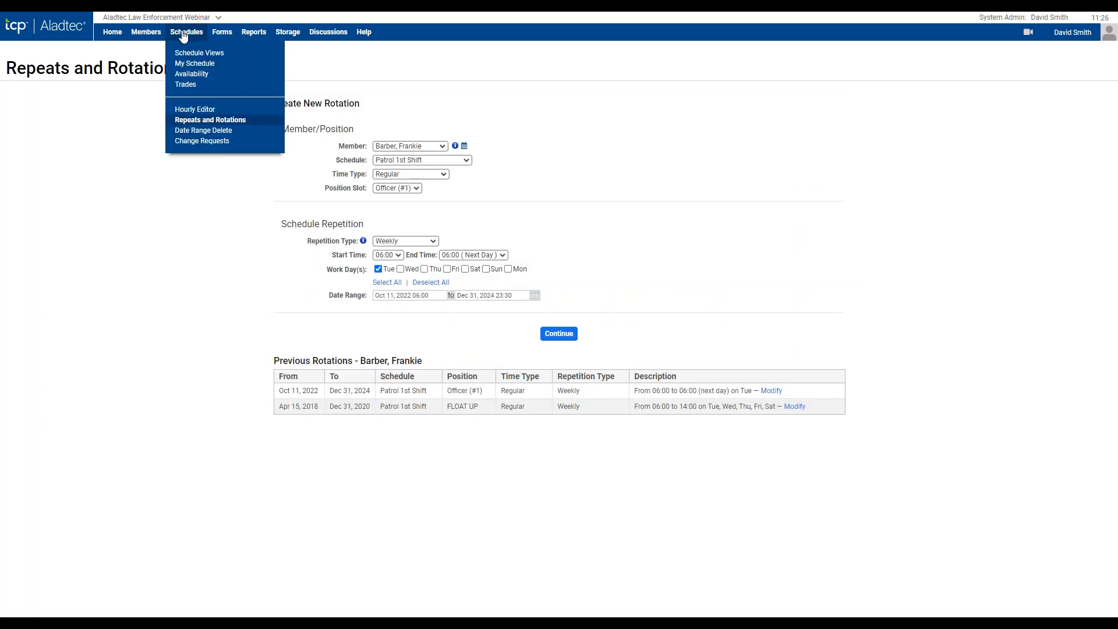
pyautogui.click(196, 110)
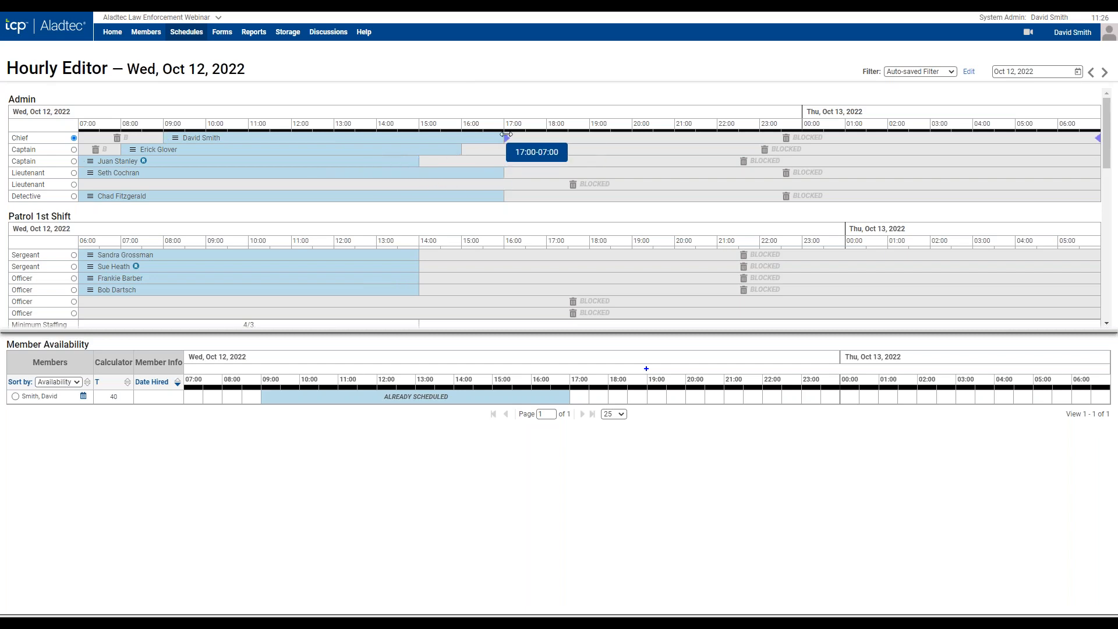
pyautogui.moveTo(491, 138); pyautogui.dragTo(548, 138)
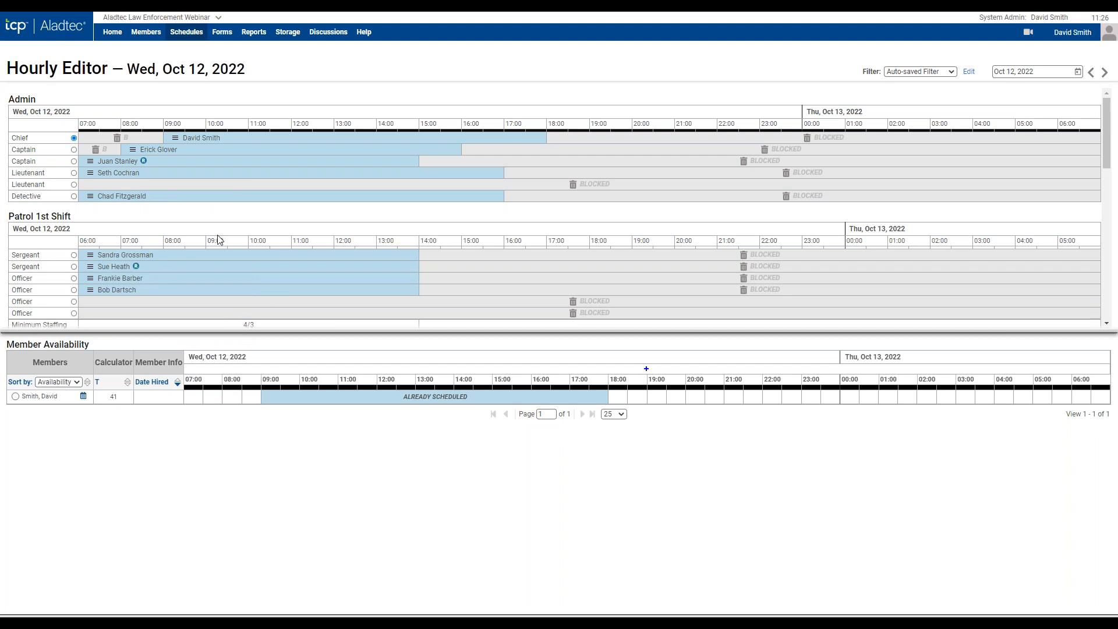
# On October 13, 2022, fill the open Admin Lieutenant position with the member on approved vacation, overriding that time off.
pyautogui.scroll(-2, 219, 237)
pyautogui.scroll(1, 219, 237)
pyautogui.scroll(1, 220, 237)
pyautogui.click(1104, 73)
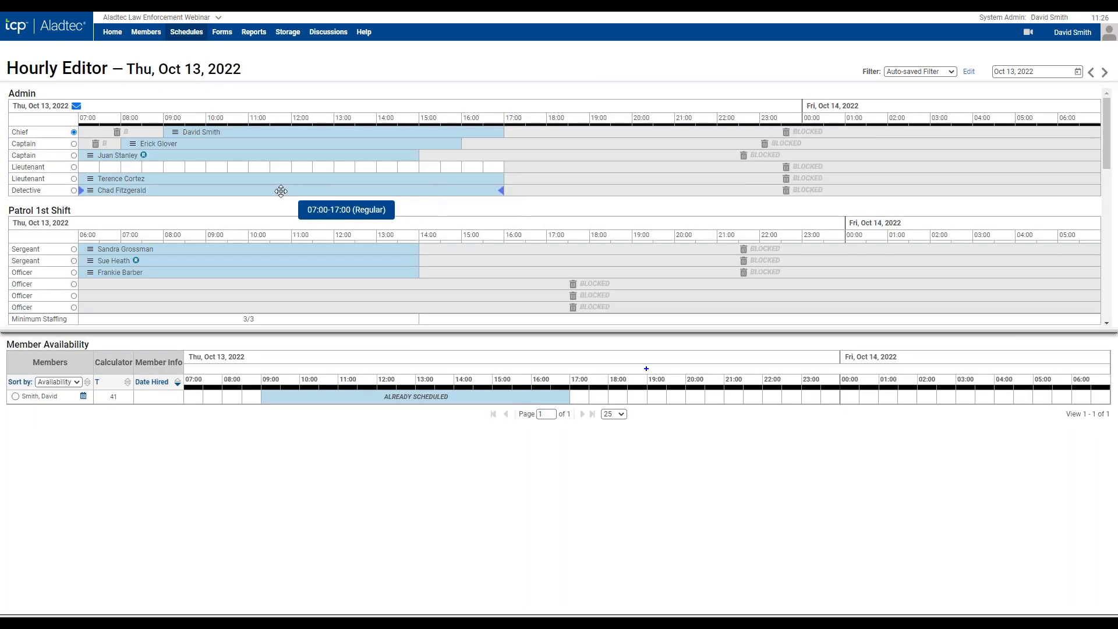
pyautogui.click(73, 167)
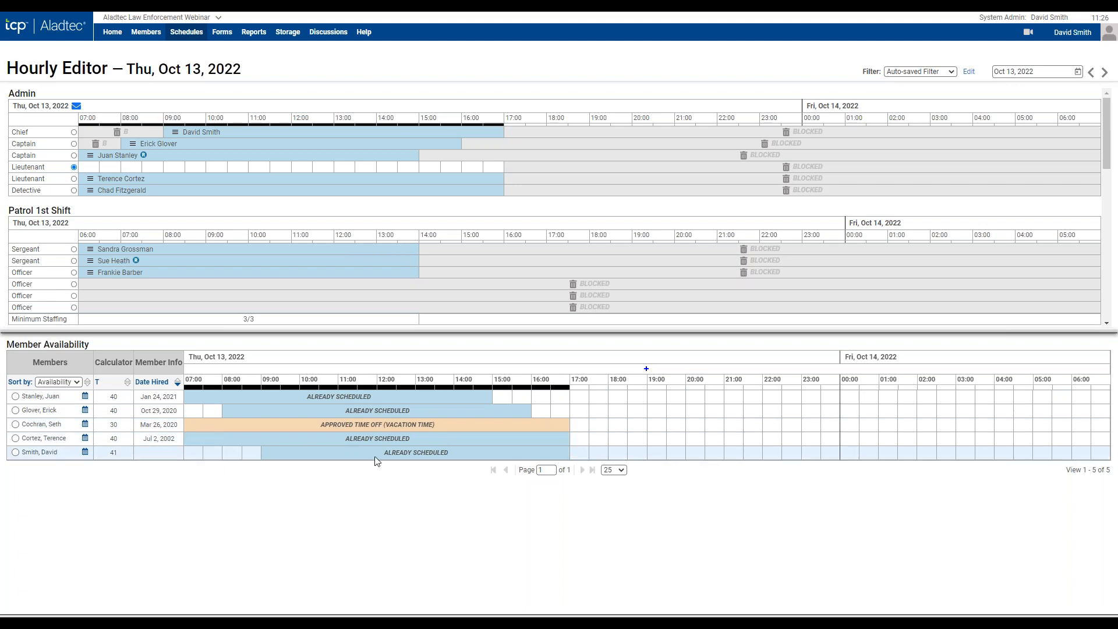
pyautogui.moveTo(41, 424)
pyautogui.mouseDown()
pyautogui.moveTo(37, 363)
pyautogui.moveTo(145, 174)
pyautogui.mouseUp()
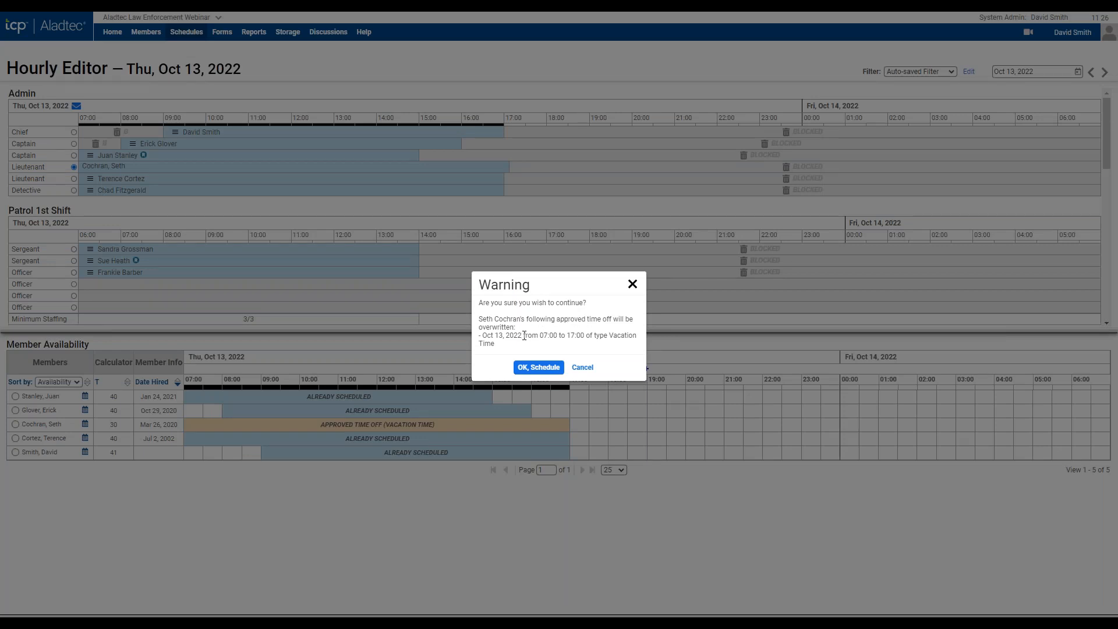
pyautogui.click(537, 367)
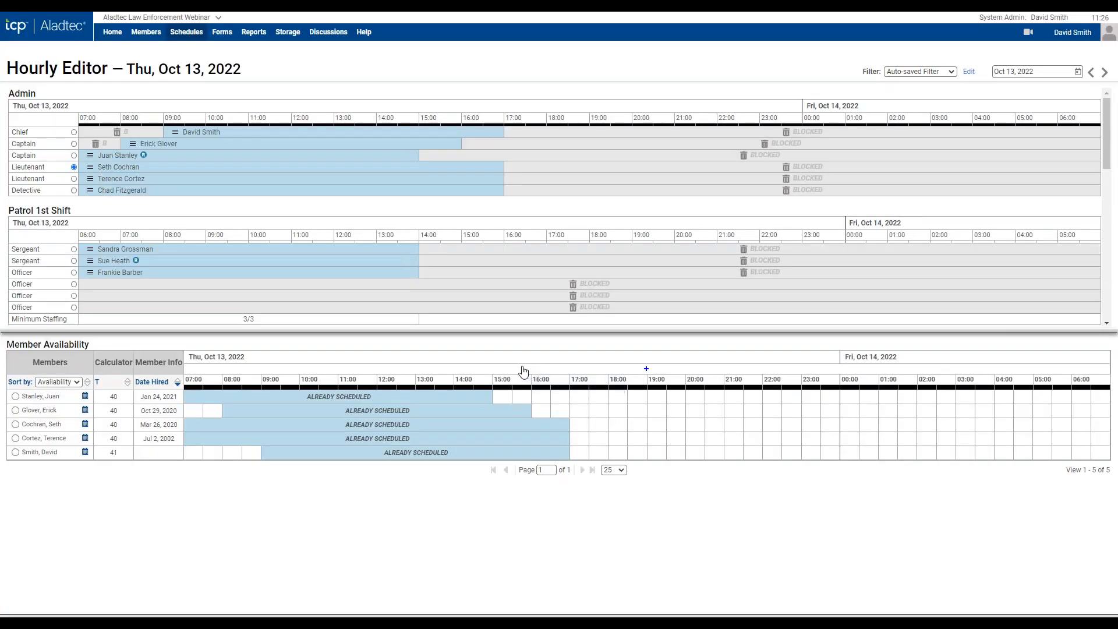
# Examine the newly filled Lieutenant shift's options and the time types available for it, leaving the time type as Regular.
pyautogui.click(91, 167)
pyautogui.scroll(-2, 309, 234)
pyautogui.scroll(2, 93, 174)
pyautogui.click(91, 167)
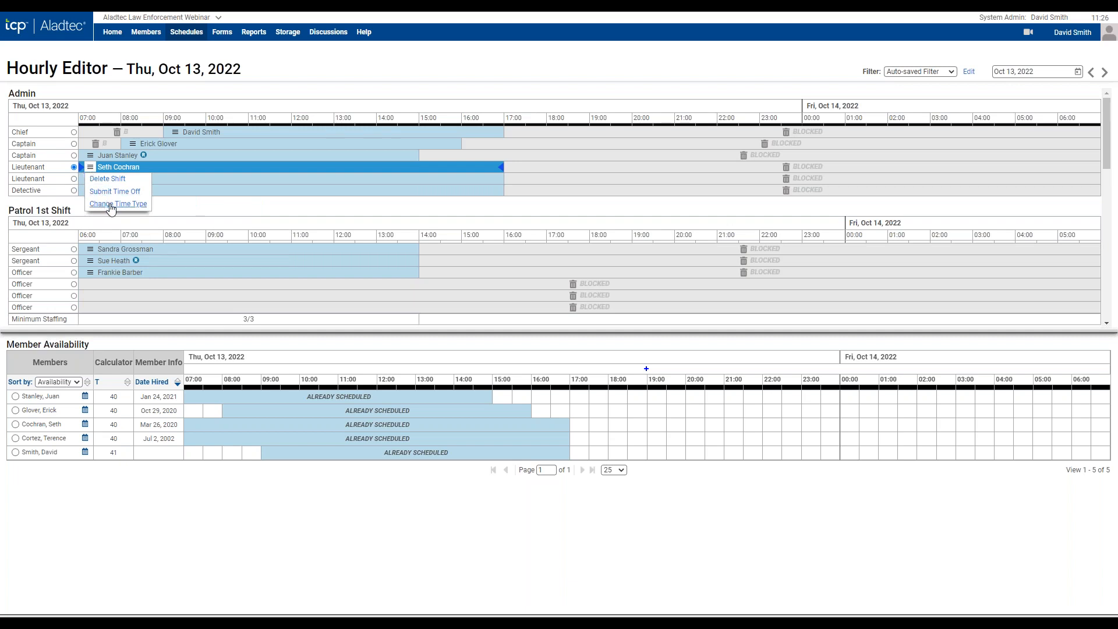
pyautogui.click(111, 203)
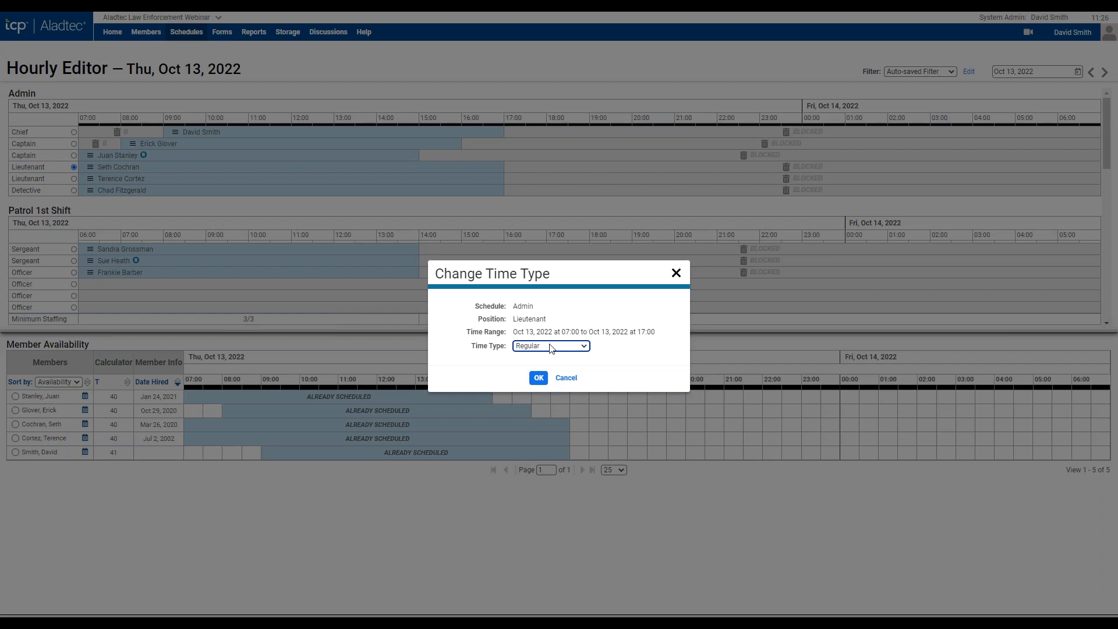
pyautogui.click(550, 346)
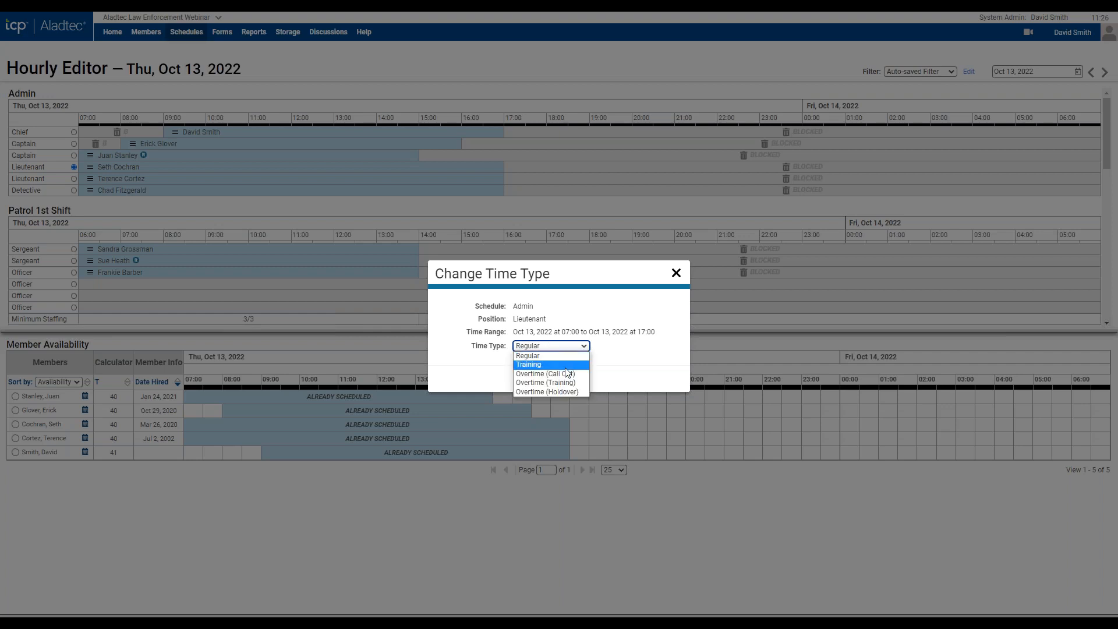
pyautogui.click(626, 361)
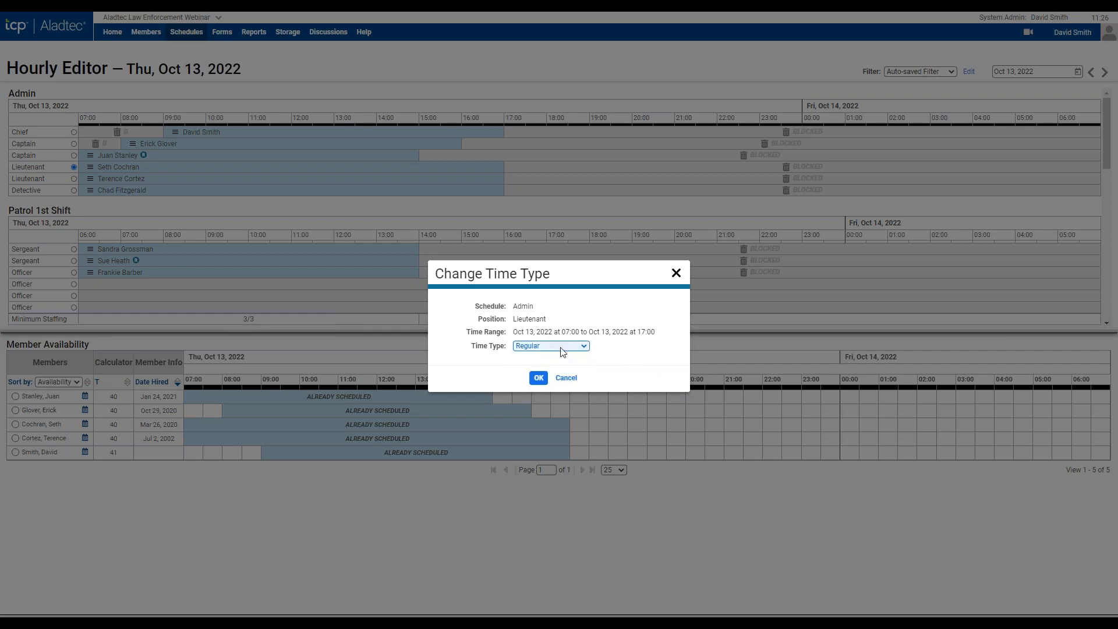
pyautogui.click(564, 377)
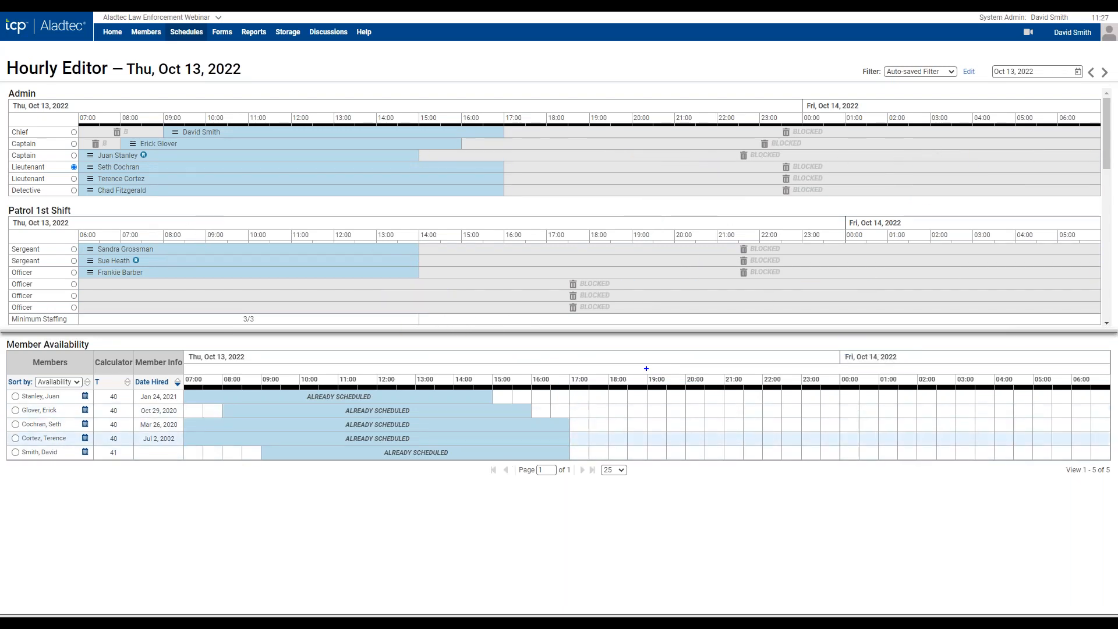
# Look over the patrol schedules and the Hourly Editor's advanced filter options for work schedules, member availability and member info.
pyautogui.scroll(-2, 160, 276)
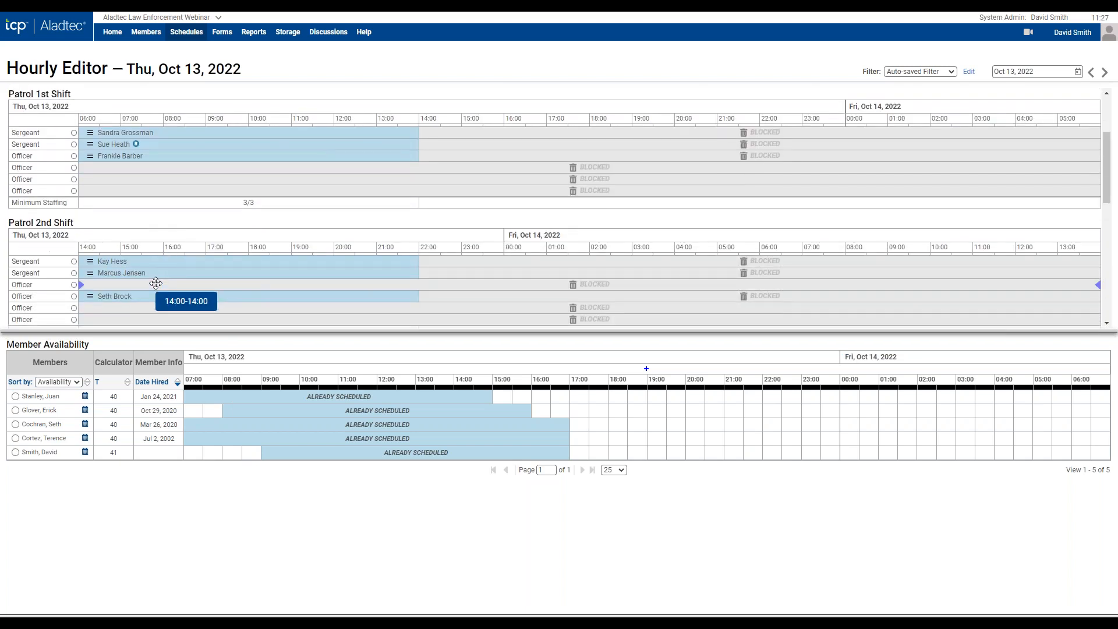
pyautogui.scroll(2, 614, 251)
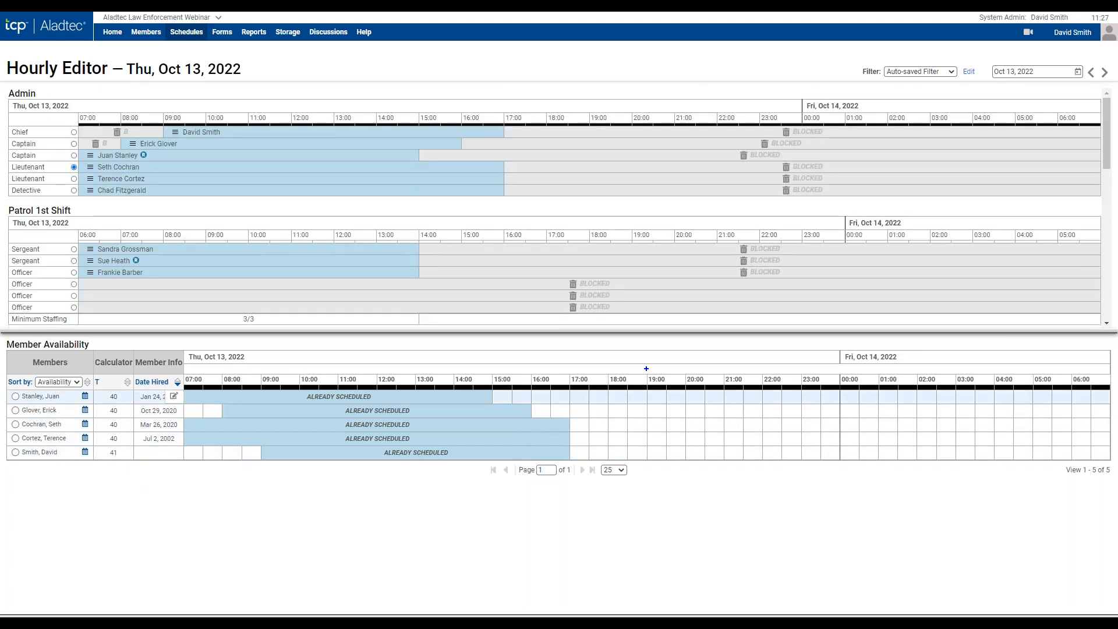
pyautogui.click(968, 72)
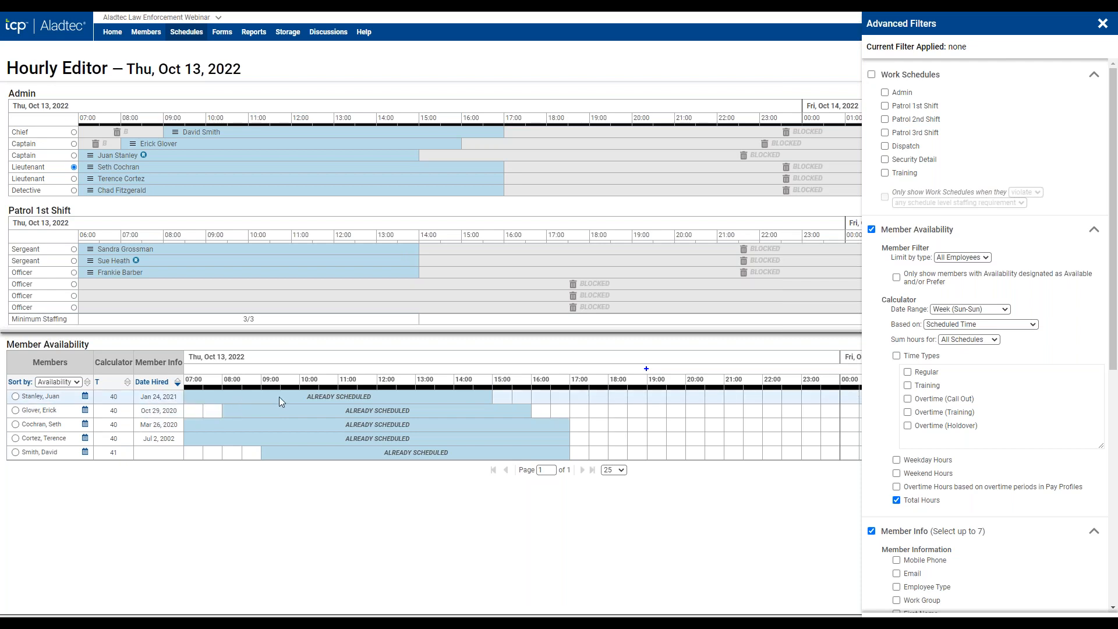
pyautogui.click(1102, 24)
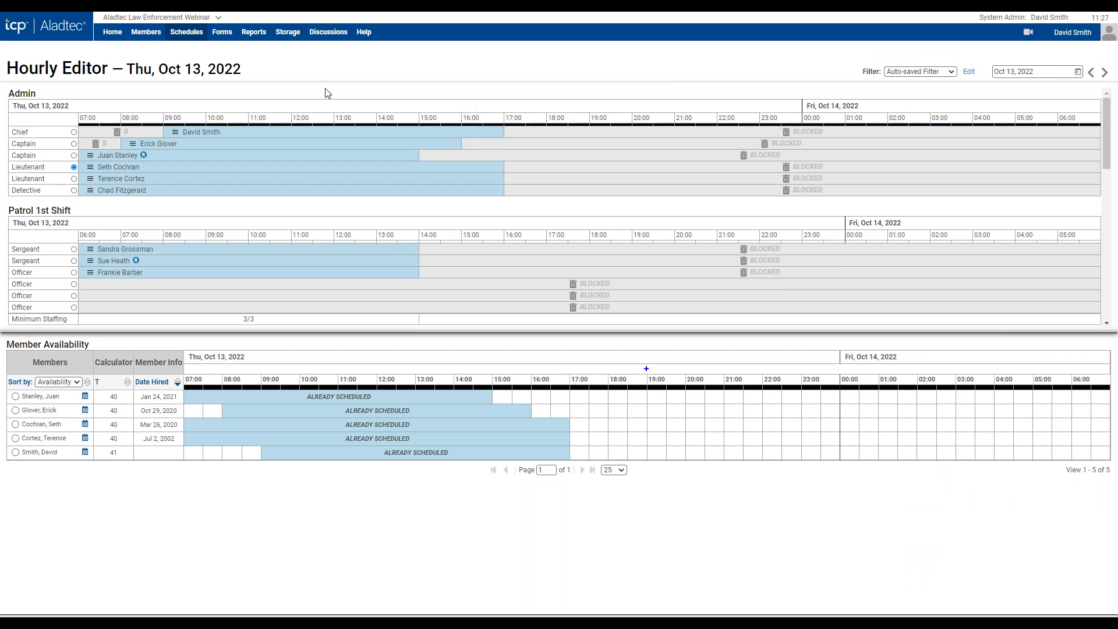
# Browse the premade forms in the Form Configurator and add the Clothing Order form.
pyautogui.moveTo(222, 38)
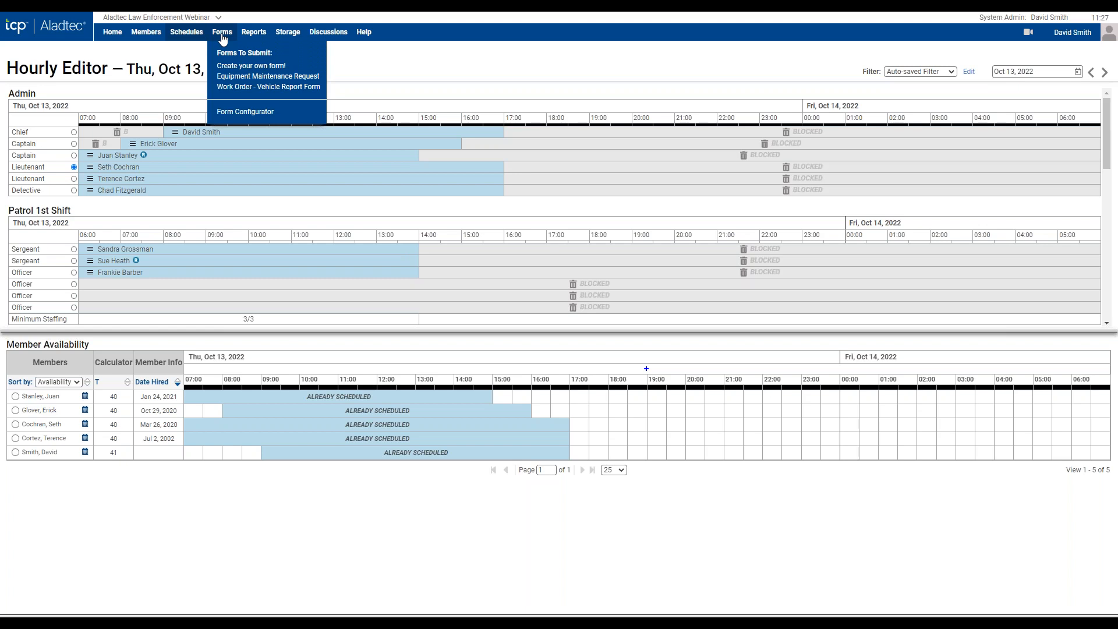
pyautogui.click(238, 111)
pyautogui.click(369, 95)
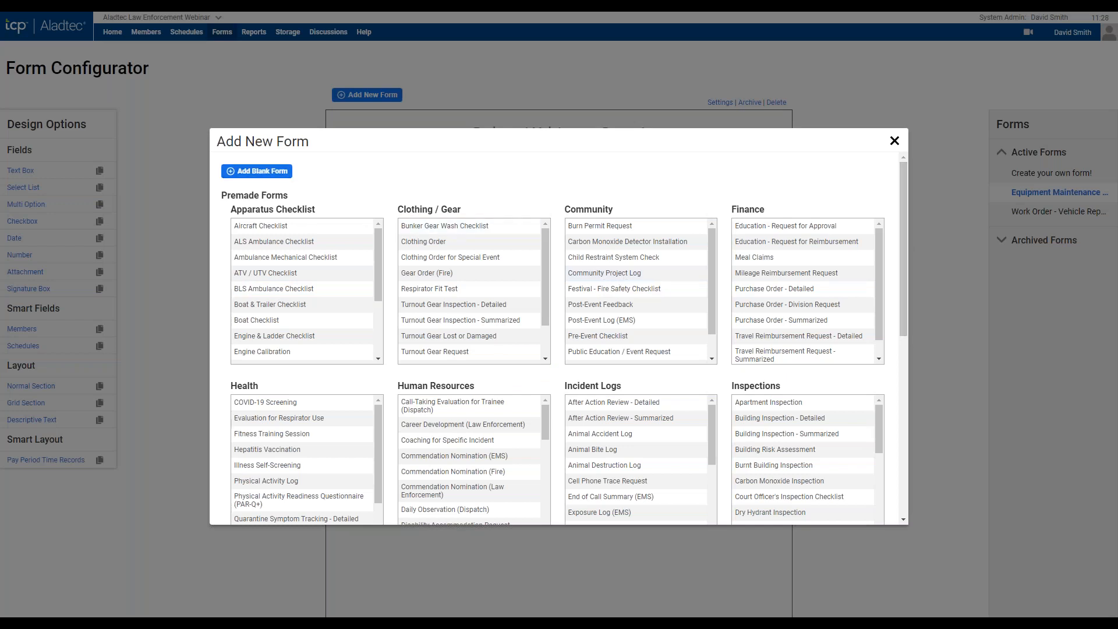
pyautogui.moveTo(900, 217); pyautogui.dragTo(866, 201)
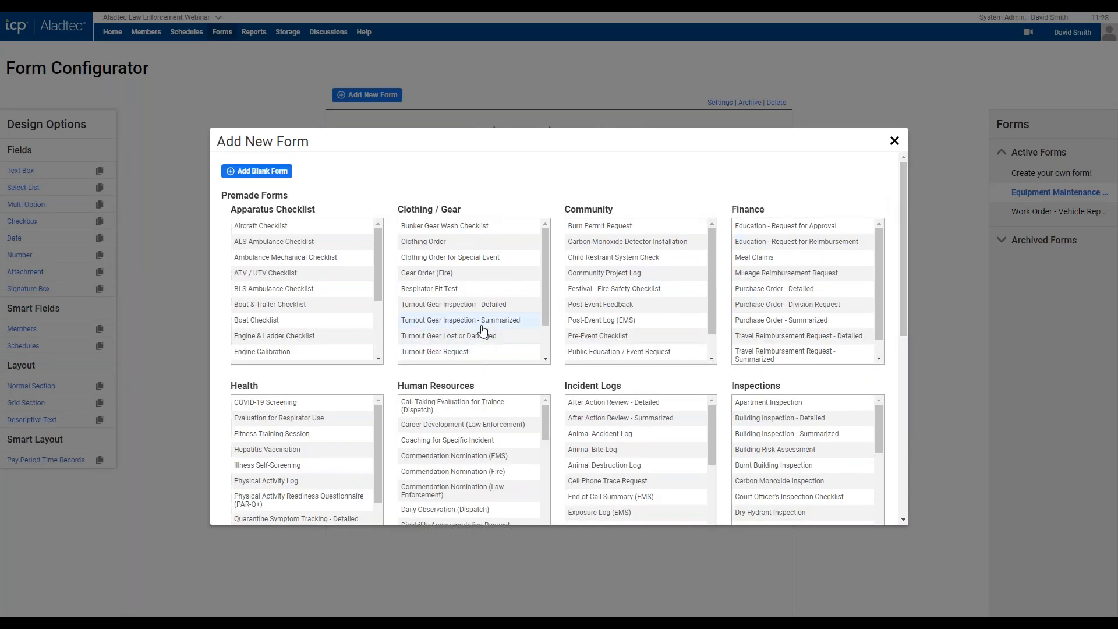
pyautogui.moveTo(907, 201)
pyautogui.mouseDown()
pyautogui.moveTo(907, 365)
pyautogui.moveTo(896, 195)
pyautogui.mouseUp()
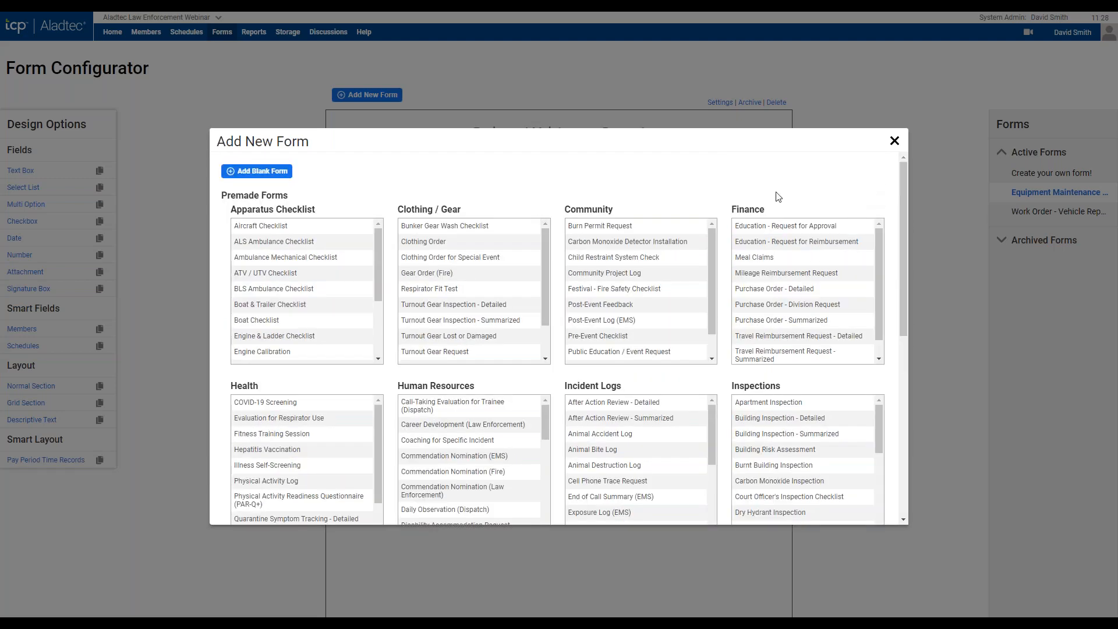
pyautogui.moveTo(904, 218); pyautogui.dragTo(901, 192)
pyautogui.click(424, 240)
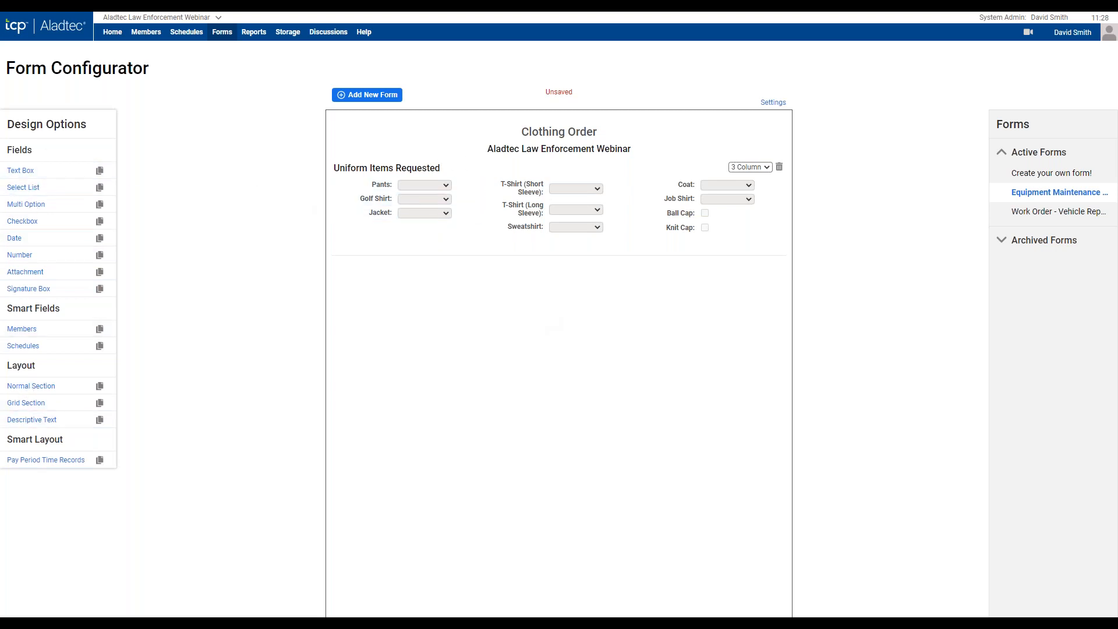
# Add a normal section containing an attachment field below the Uniform Items Requested section of the Clothing Order form.
pyautogui.moveTo(35, 226); pyautogui.dragTo(393, 253)
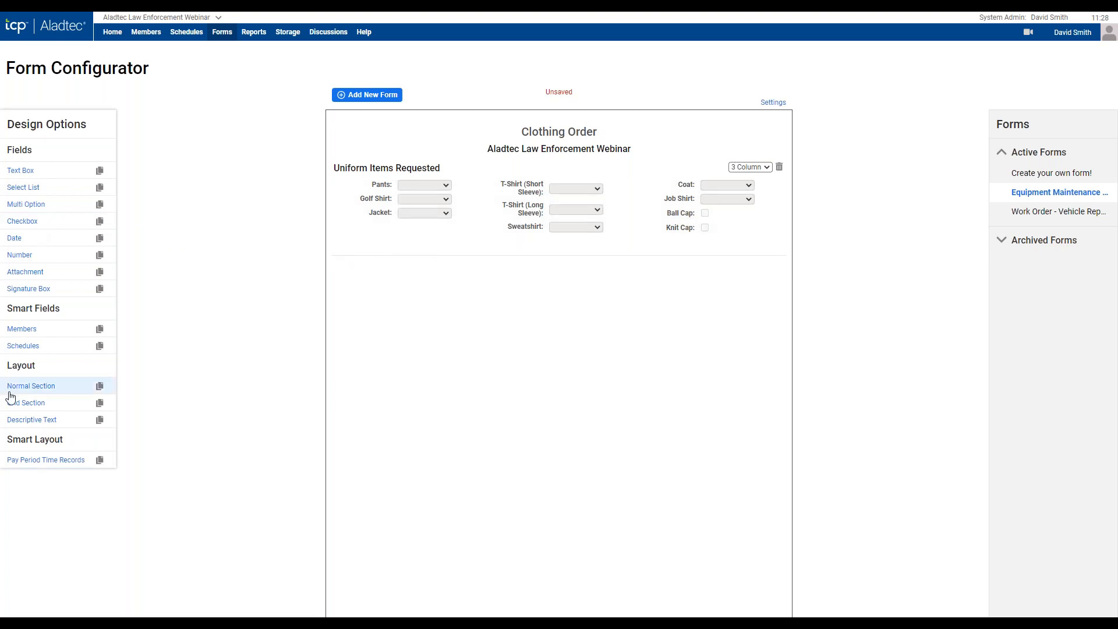
pyautogui.moveTo(35, 388); pyautogui.dragTo(393, 303)
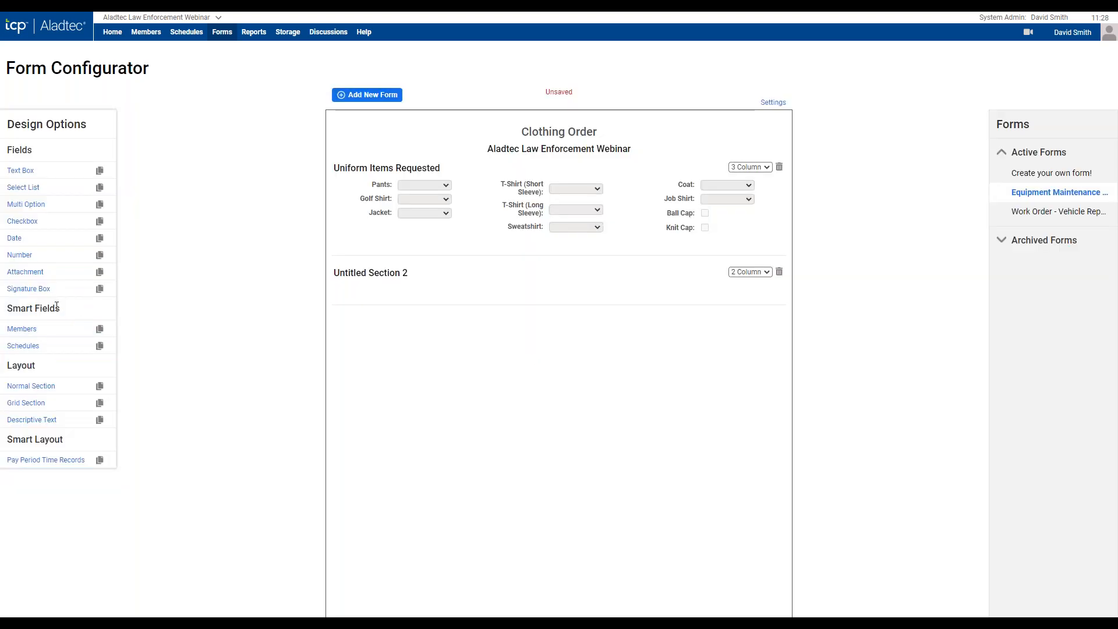
pyautogui.moveTo(29, 273); pyautogui.dragTo(431, 296)
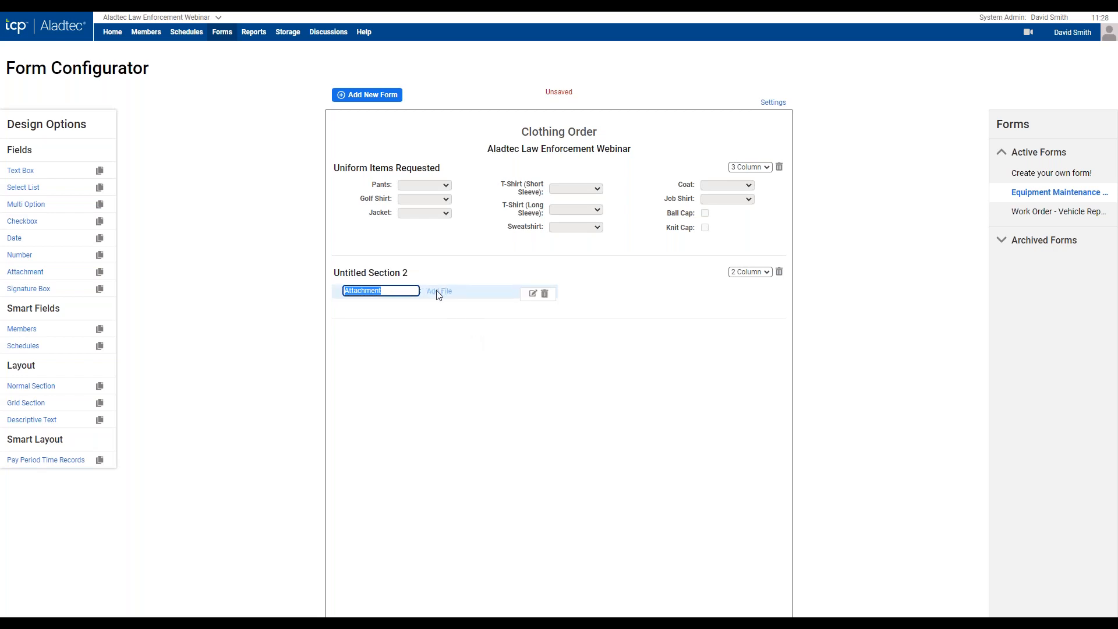
pyautogui.click(385, 445)
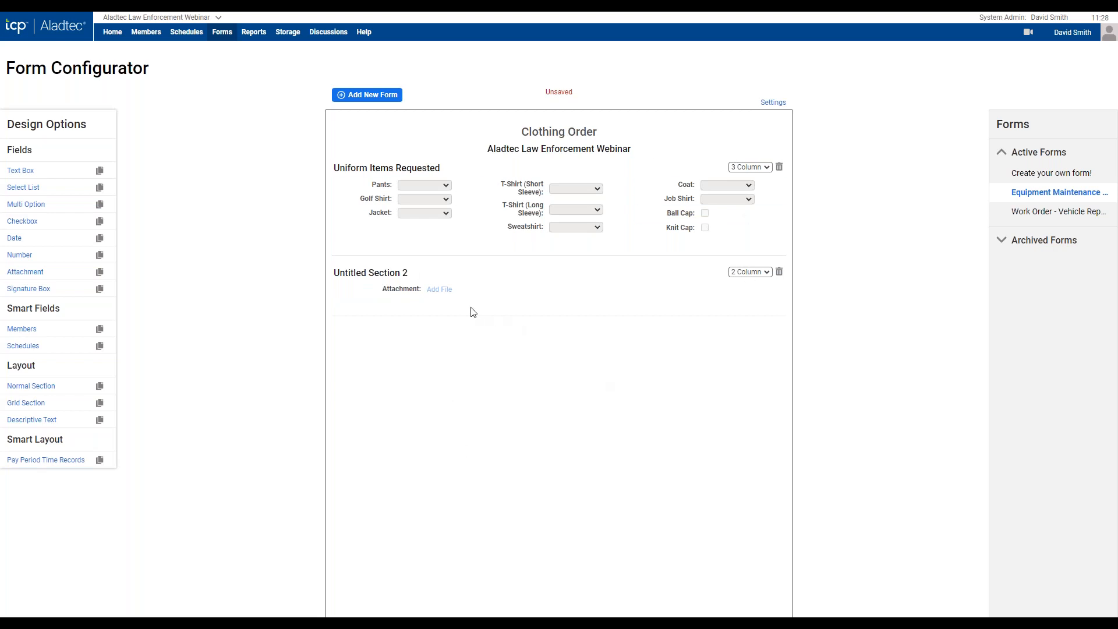
# Review the Clothing Order form's general and notification settings, and cancel without changes.
pyautogui.moveTo(428, 219)
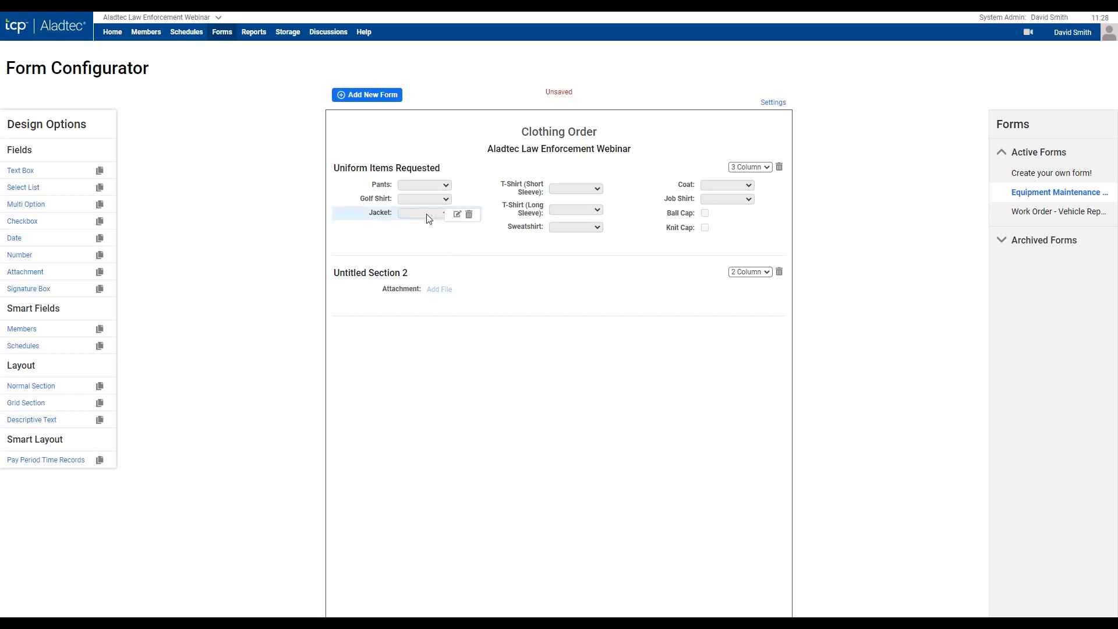
pyautogui.click(773, 103)
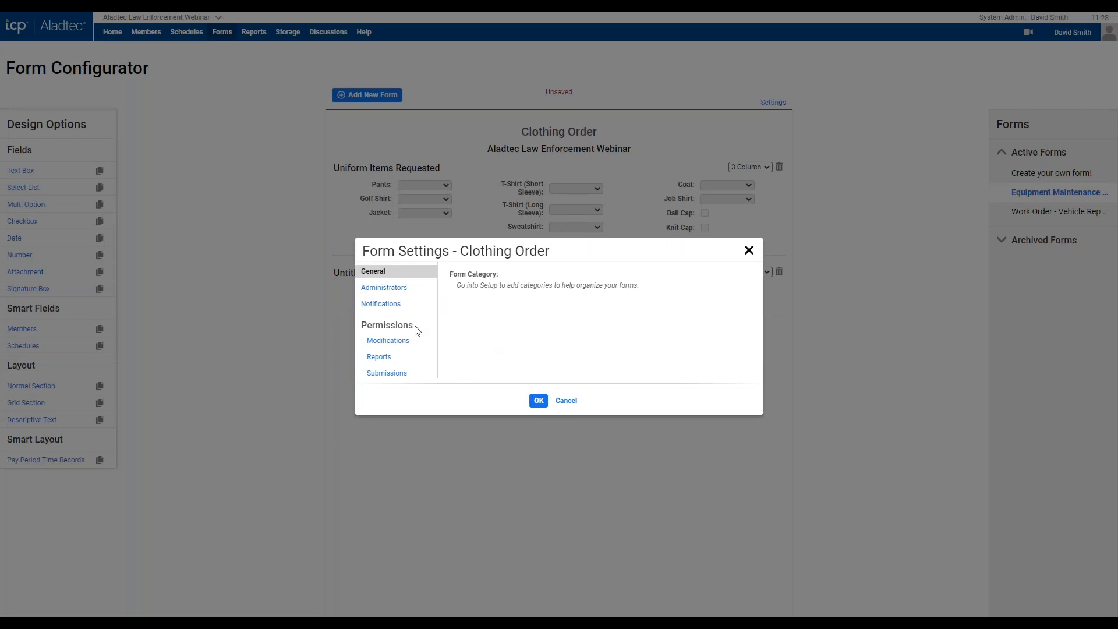
pyautogui.click(381, 303)
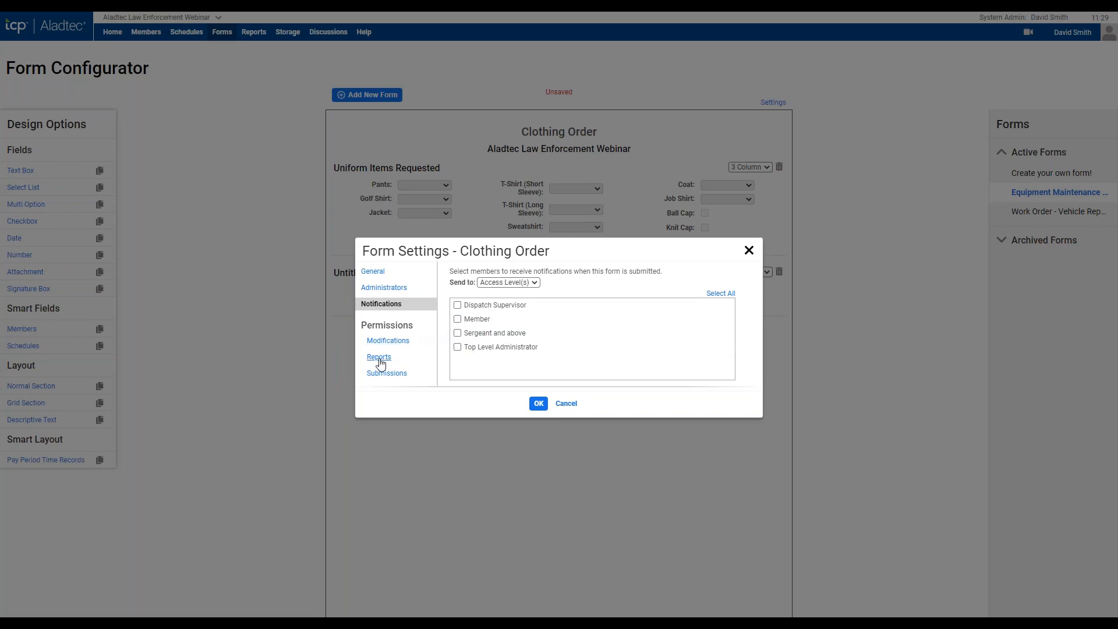
pyautogui.click(565, 407)
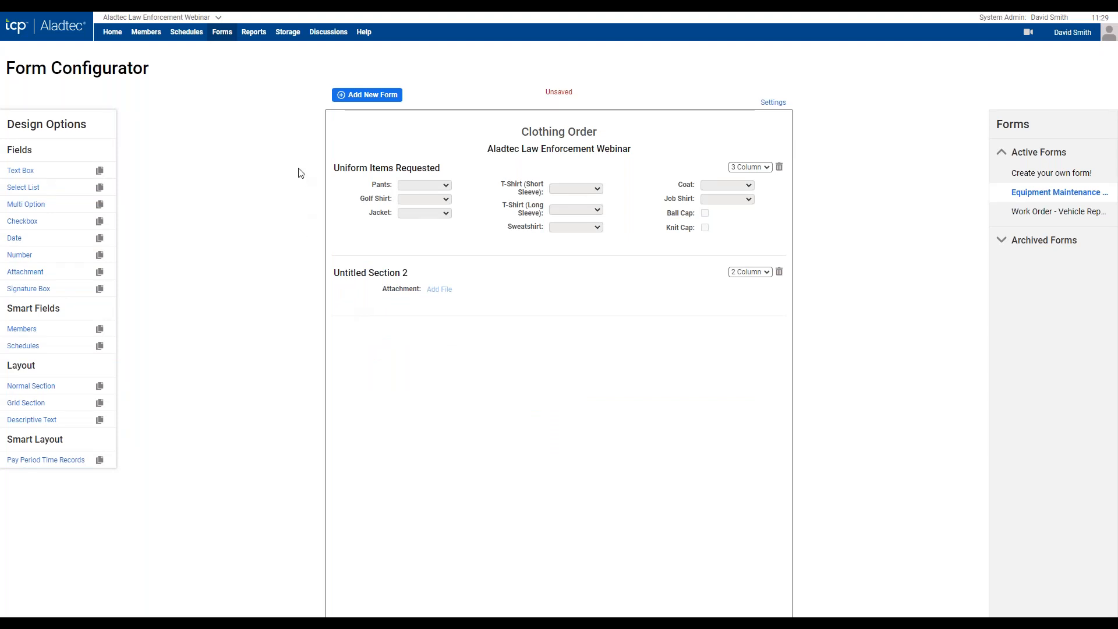
# Open the Equipment Maintenance Request form report, discarding the unsaved Clothing Order form.
pyautogui.moveTo(253, 36)
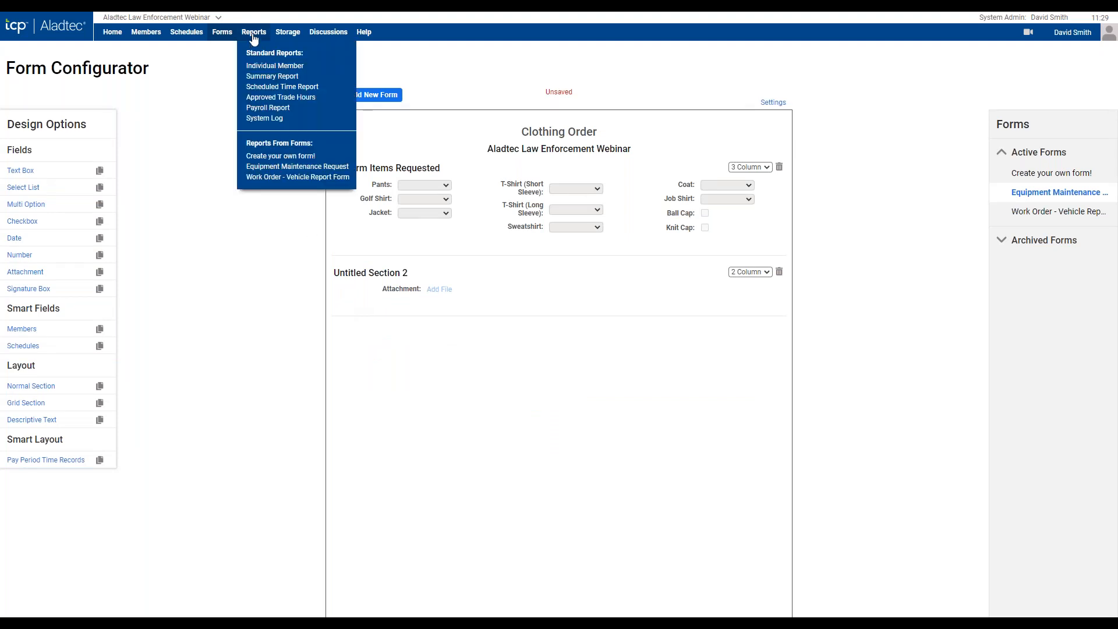
pyautogui.click(273, 167)
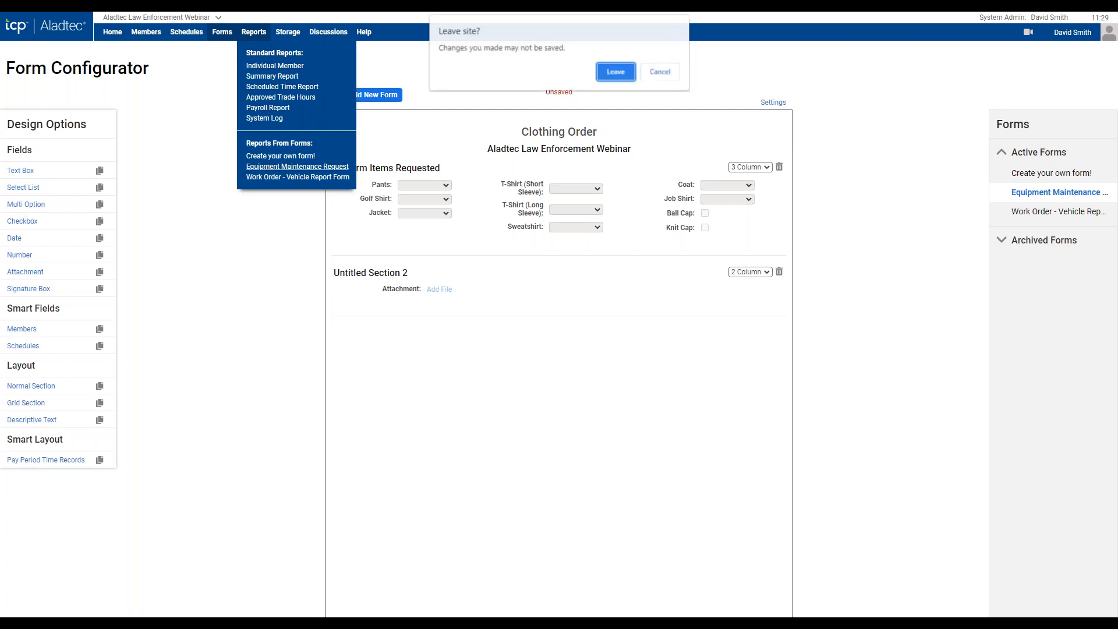
pyautogui.click(620, 82)
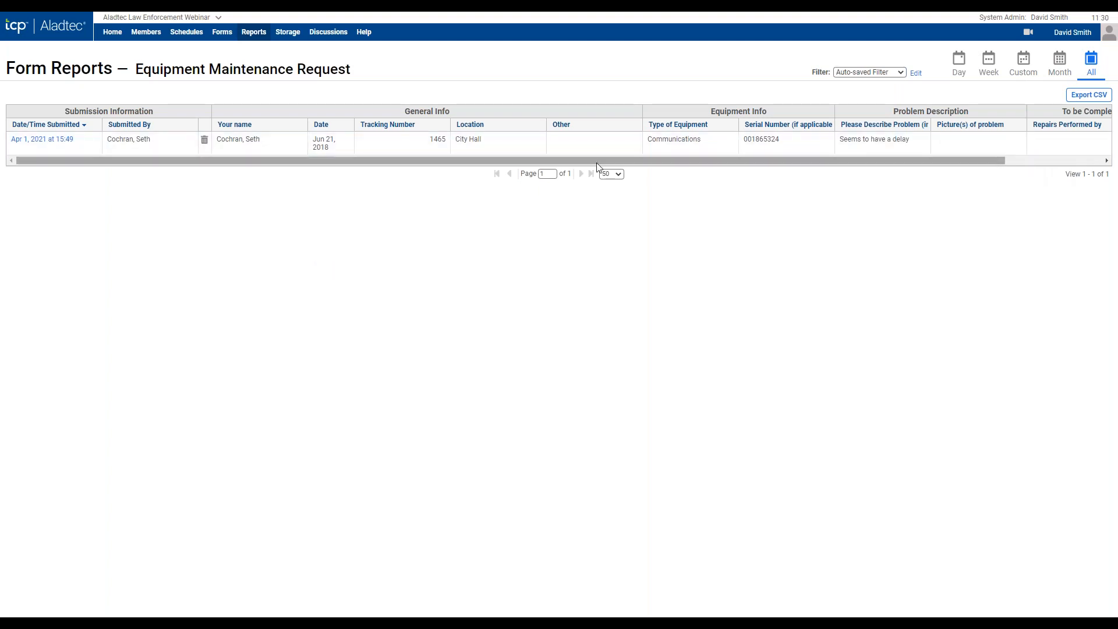
# Open the Scheduled Time report and set its advanced filters to include extra hours and paid time off.
pyautogui.moveTo(256, 36)
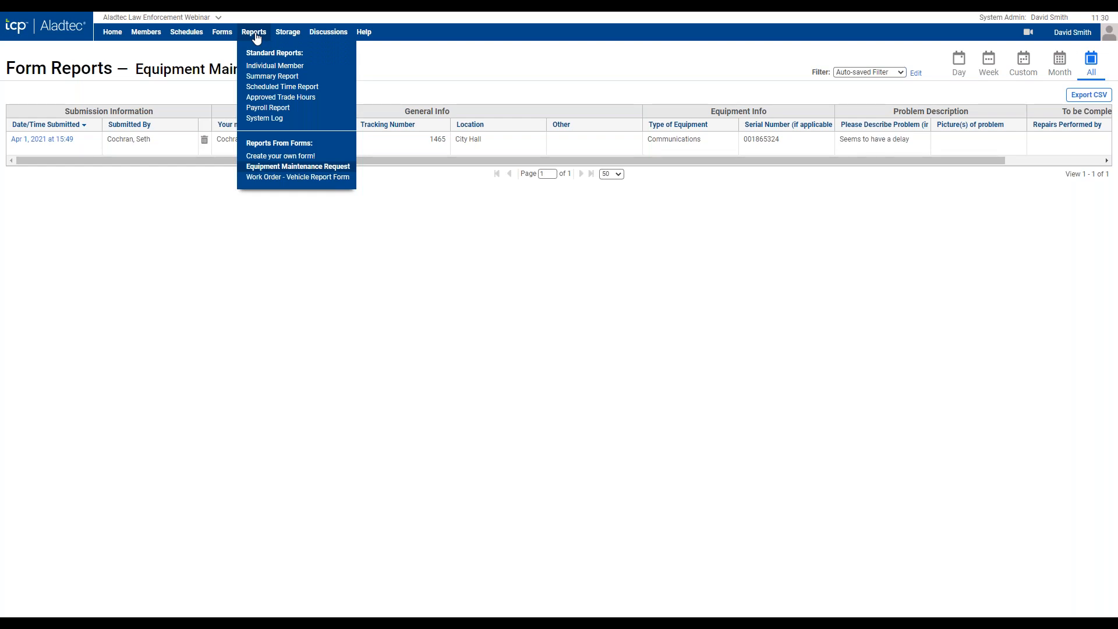
pyautogui.click(267, 89)
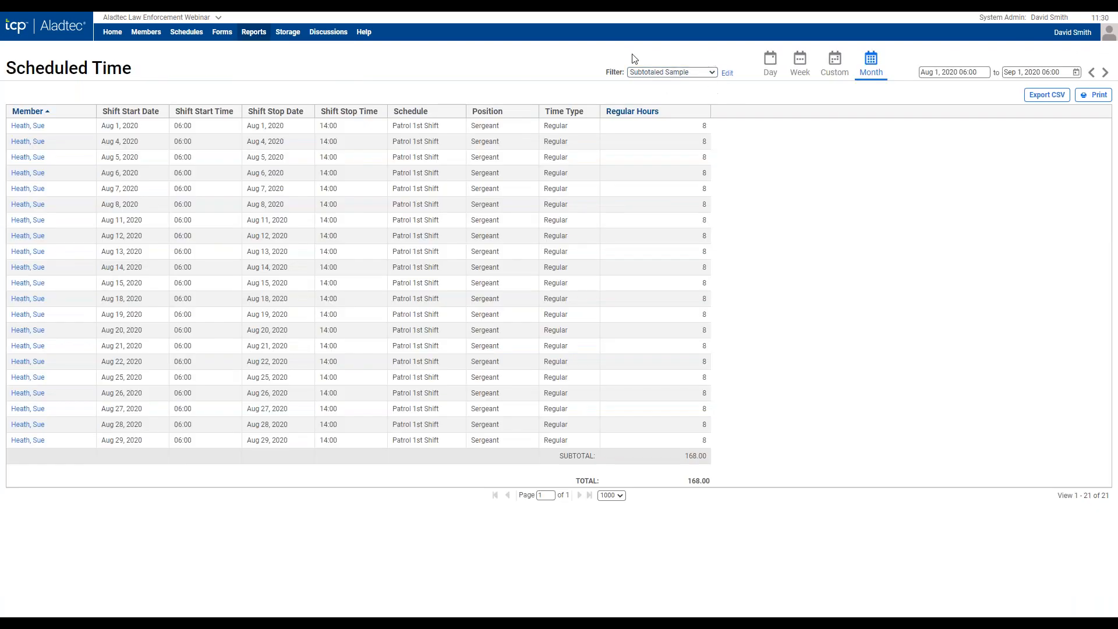
pyautogui.click(727, 74)
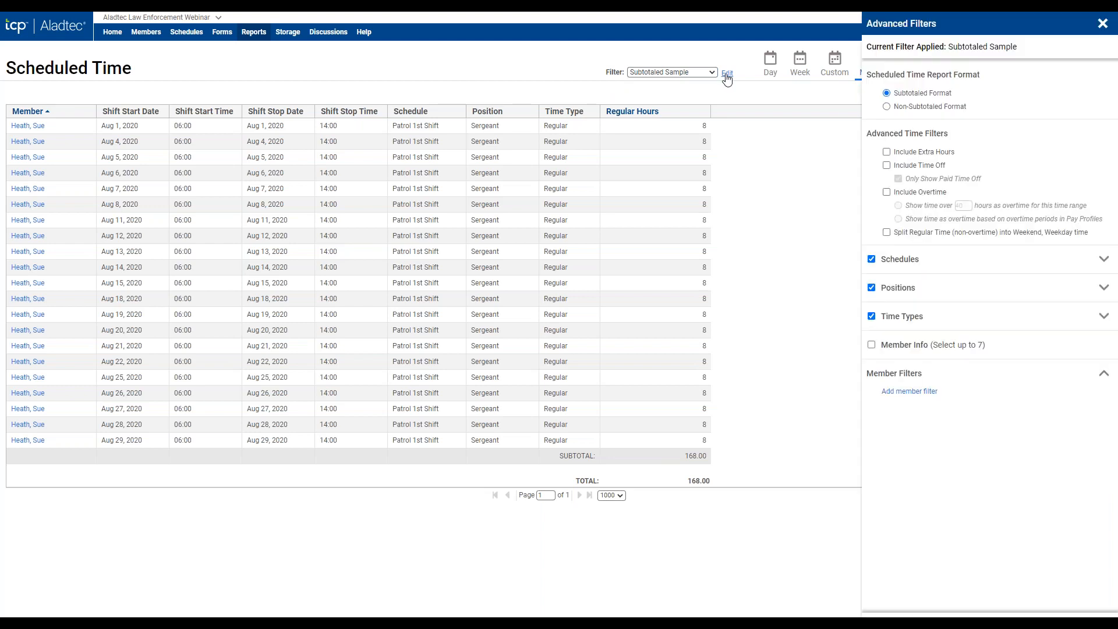
pyautogui.click(886, 151)
pyautogui.click(886, 166)
# Look through the schedule, position and time type filters, and apply the Scheduled Time report with only Overtime (Call Out) selected.
pyautogui.click(1103, 260)
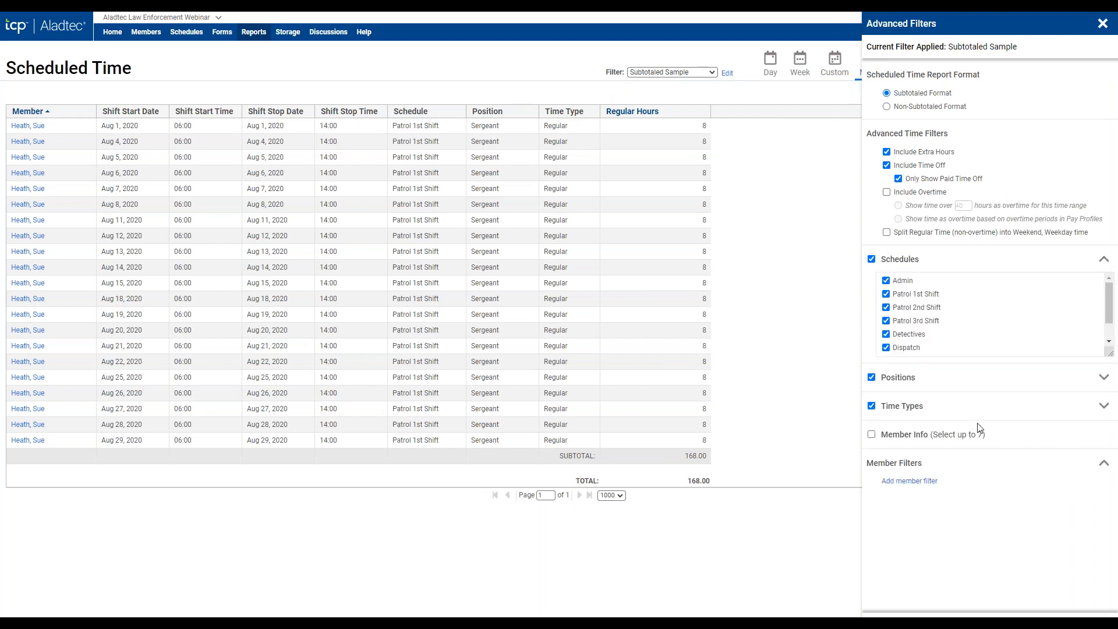
pyautogui.click(1105, 380)
pyautogui.click(1105, 379)
pyautogui.click(1103, 408)
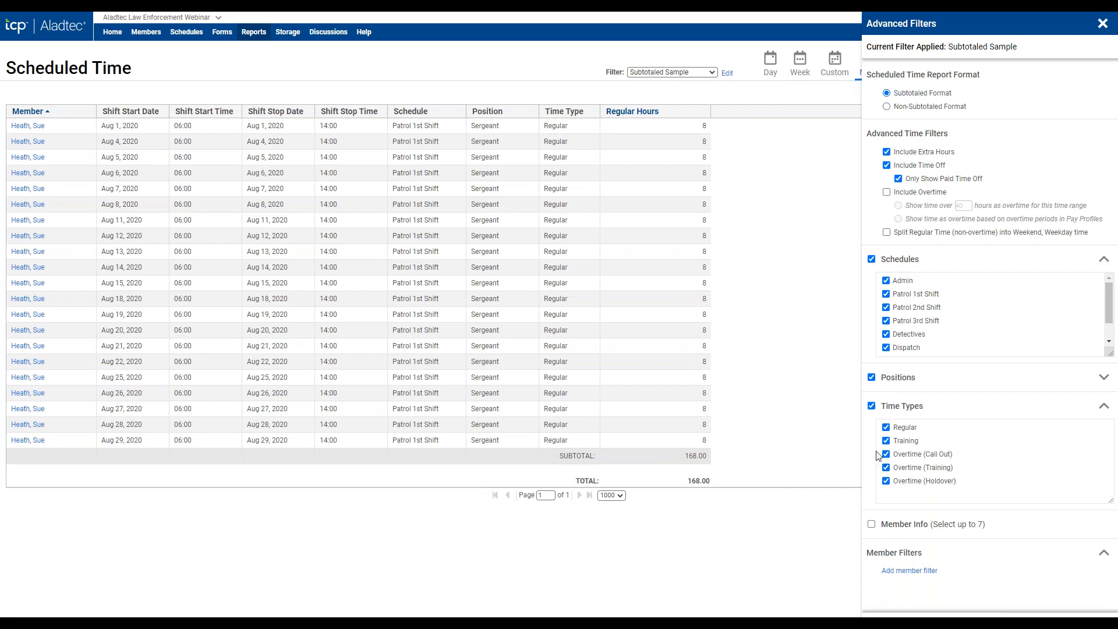
pyautogui.click(871, 406)
pyautogui.click(886, 454)
pyautogui.click(1089, 610)
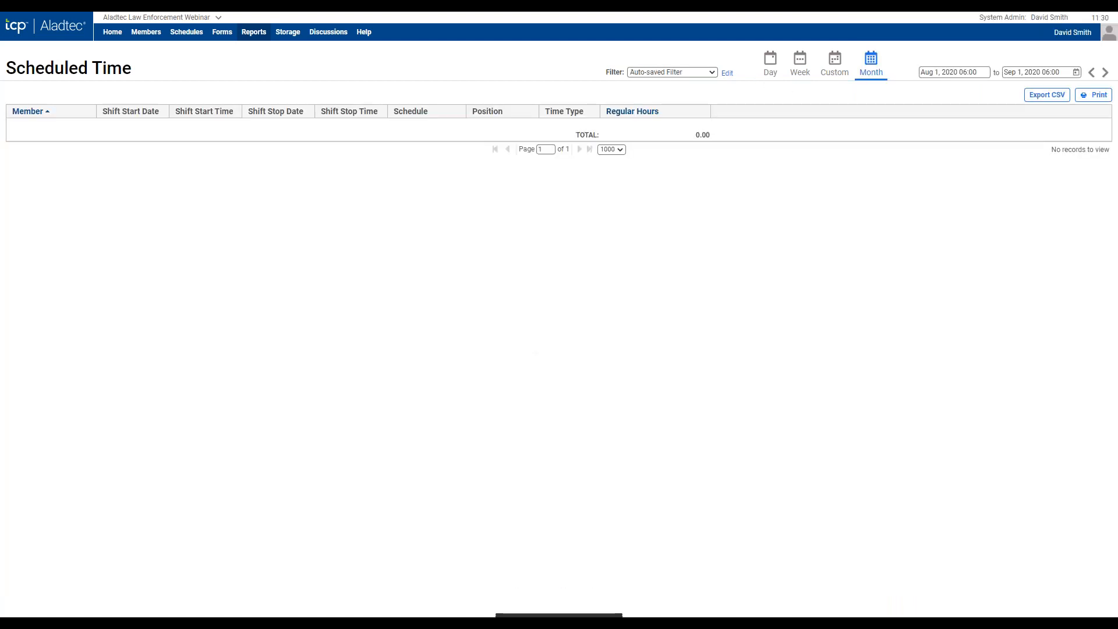
# Include time over 40 hours as overtime, restore the Regular time type and apply the filters to the Scheduled Time report.
pyautogui.click(727, 74)
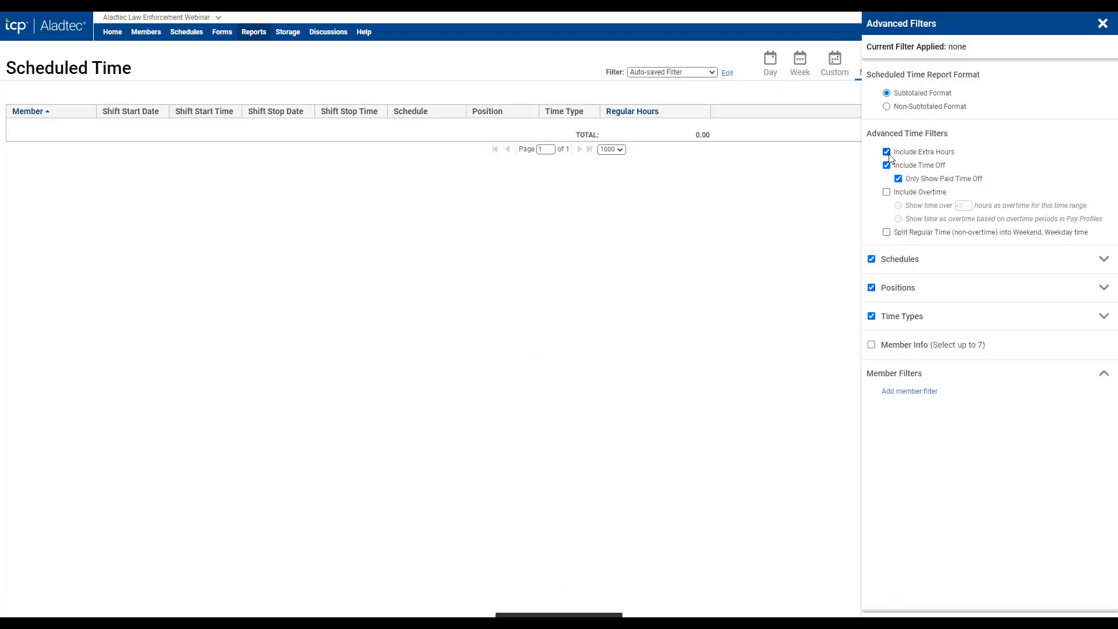
pyautogui.click(886, 192)
pyautogui.click(871, 259)
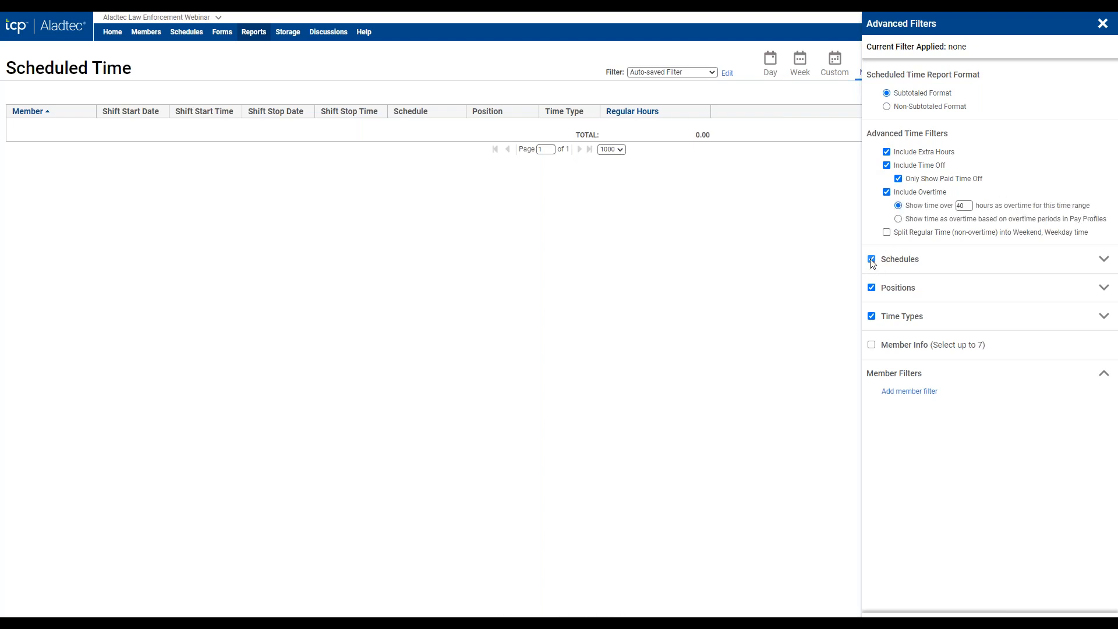
pyautogui.click(871, 259)
pyautogui.click(1102, 317)
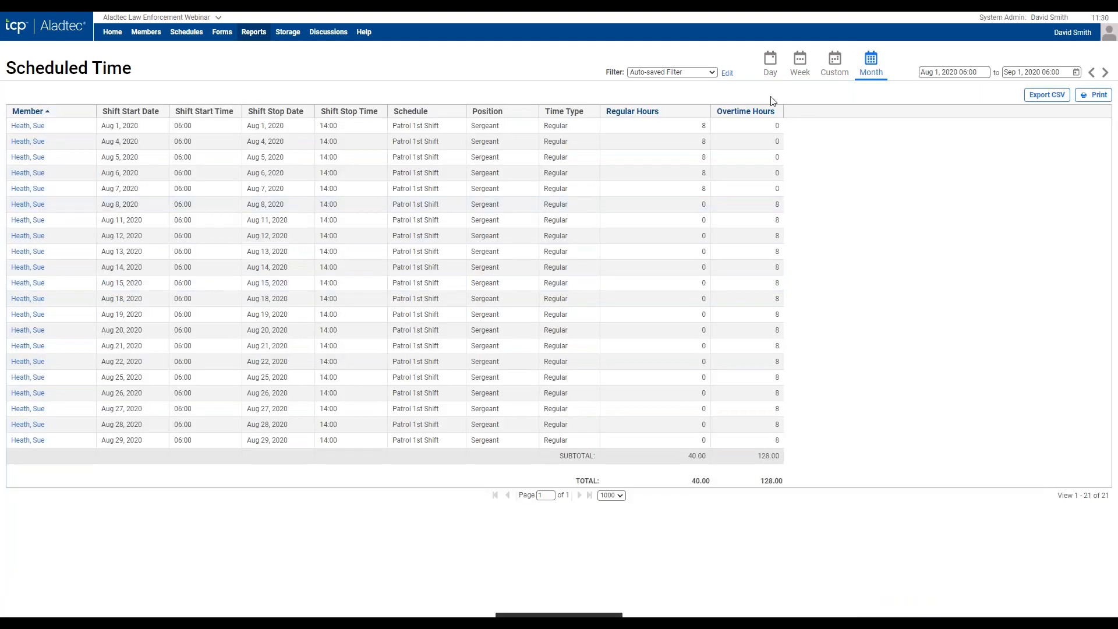
pyautogui.click(834, 64)
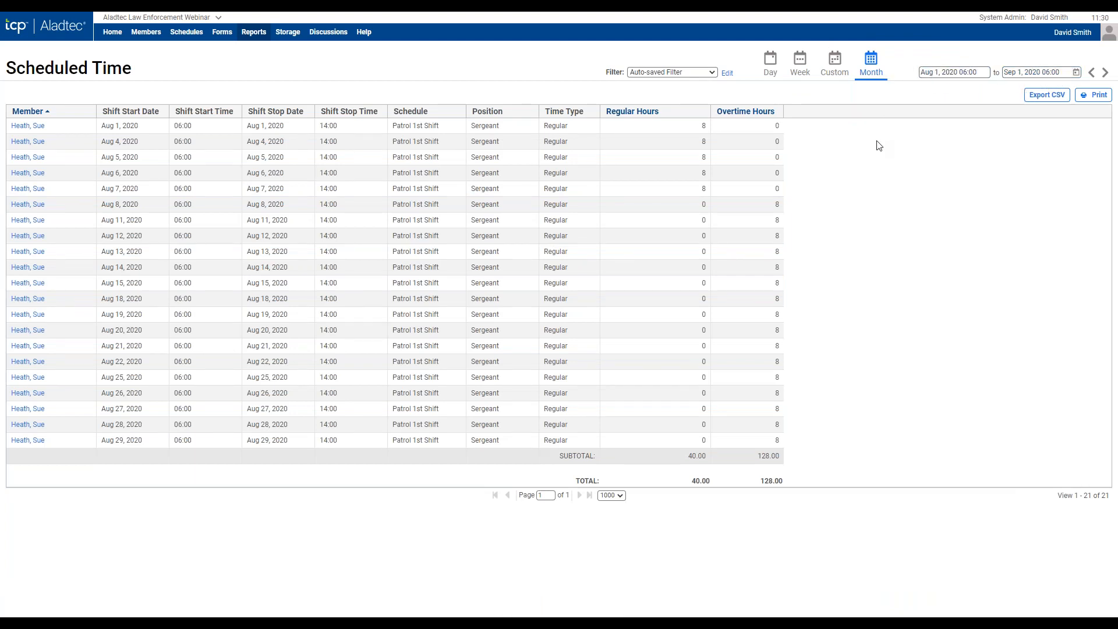
# View the Payroll Report and the System Log.
pyautogui.click(257, 33)
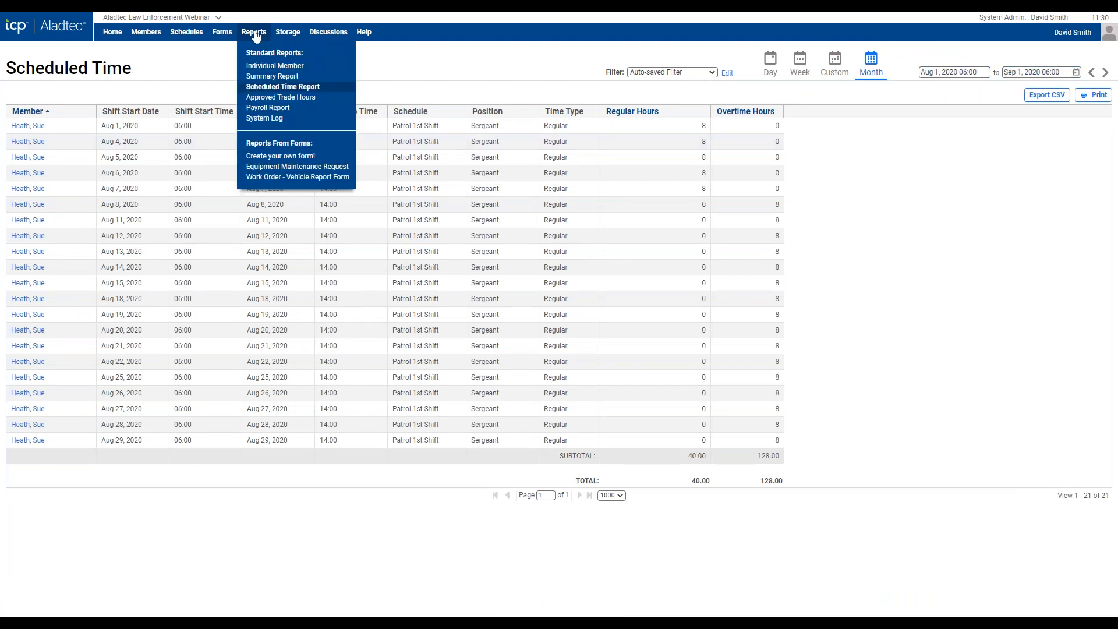
pyautogui.click(268, 108)
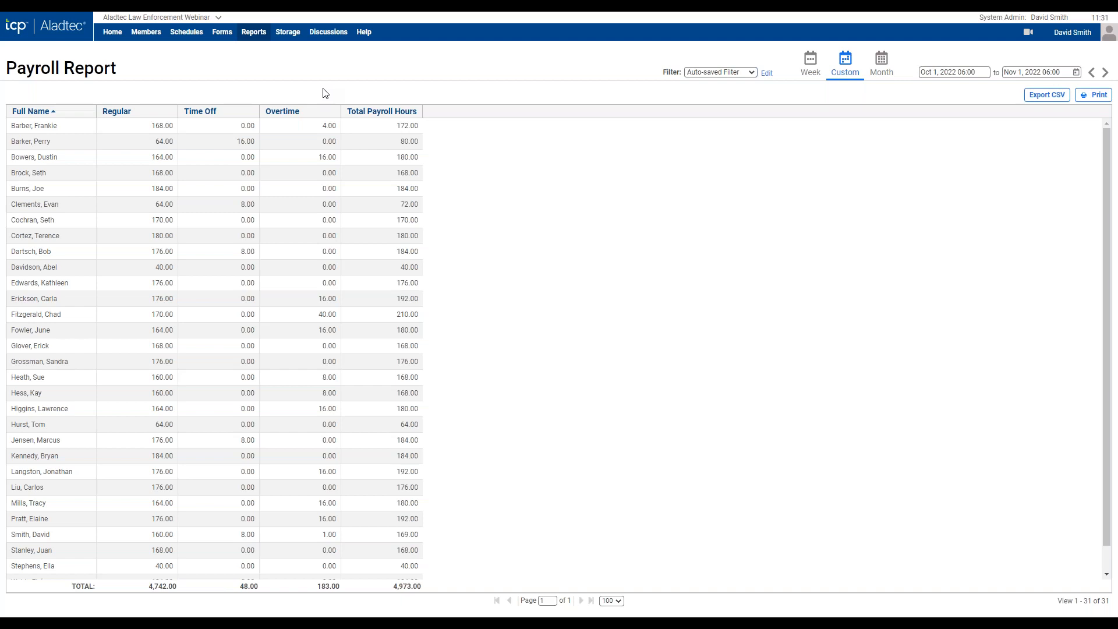
pyautogui.moveTo(254, 37)
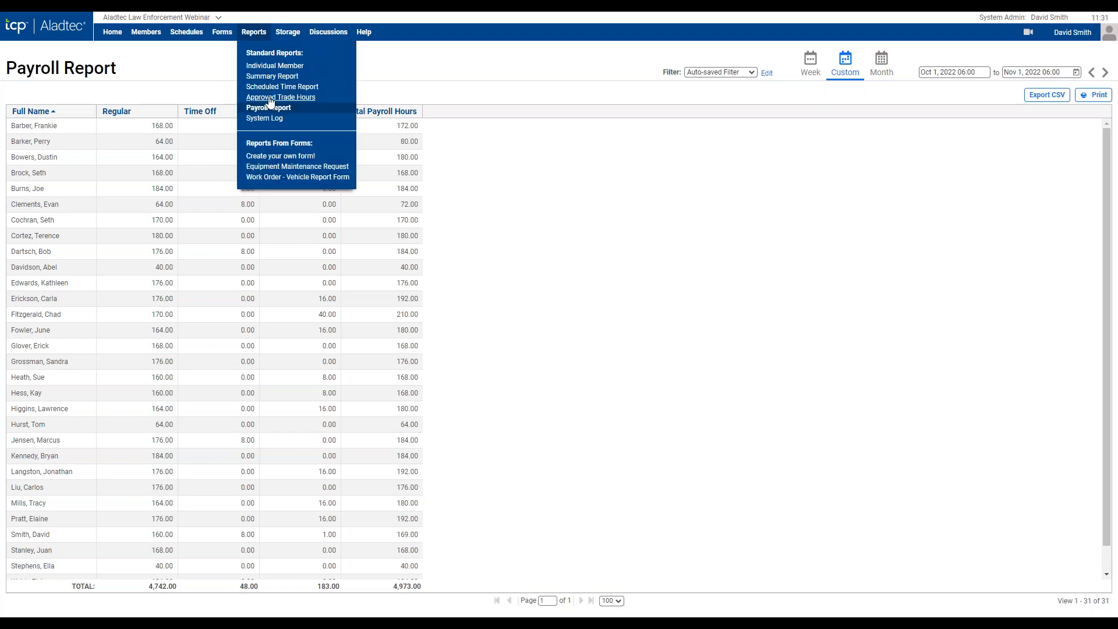
pyautogui.click(265, 119)
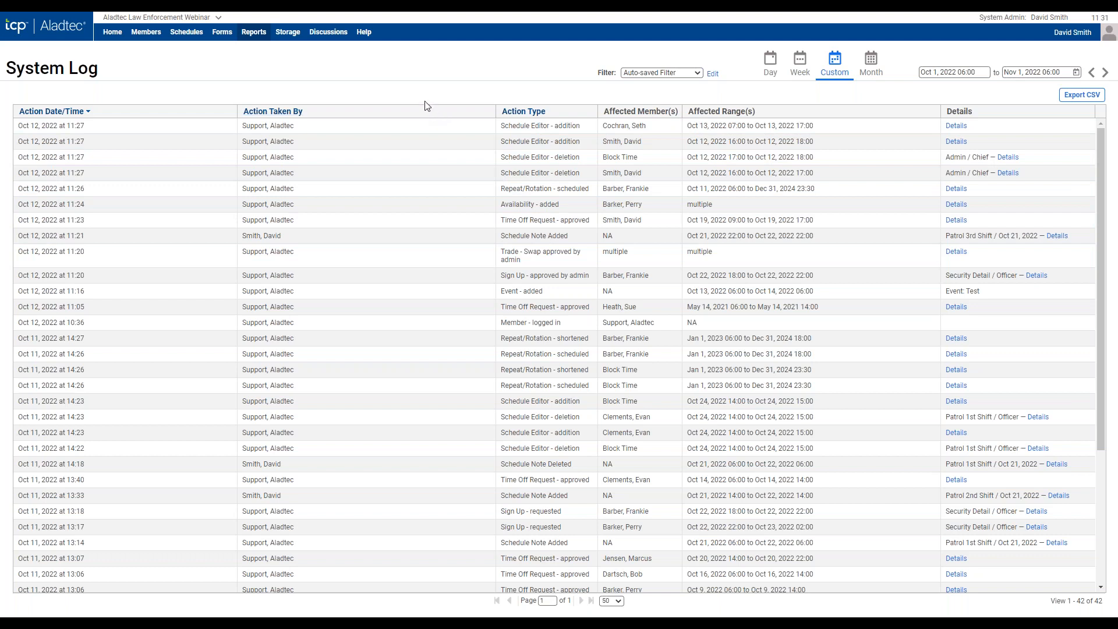
# View the storage folders and the Videos & Tech Tips help page.
pyautogui.click(285, 34)
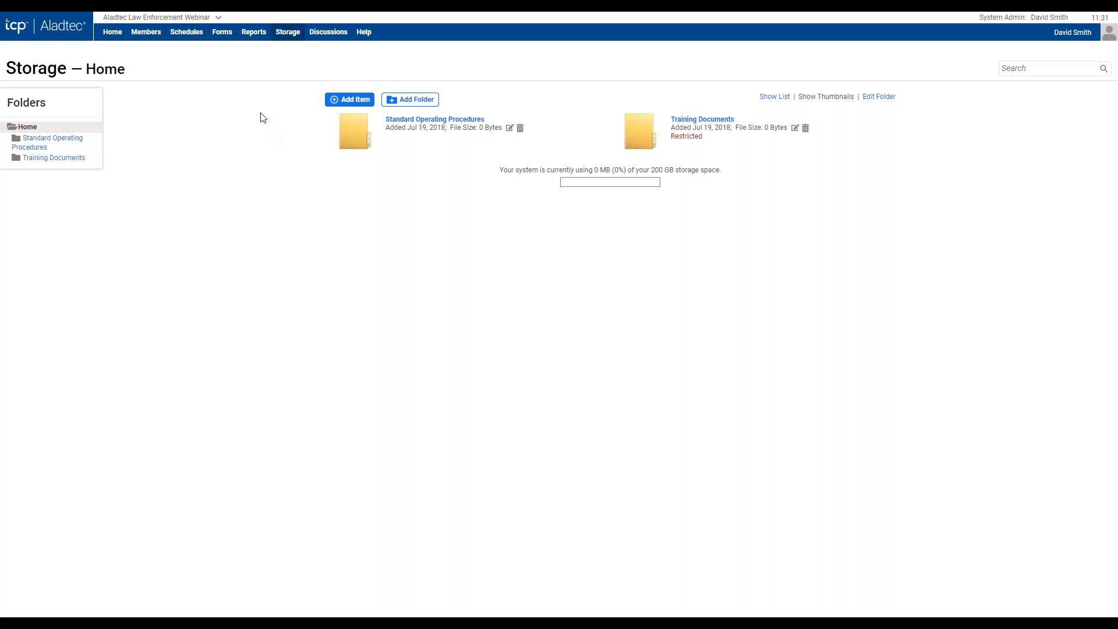
pyautogui.moveTo(368, 35)
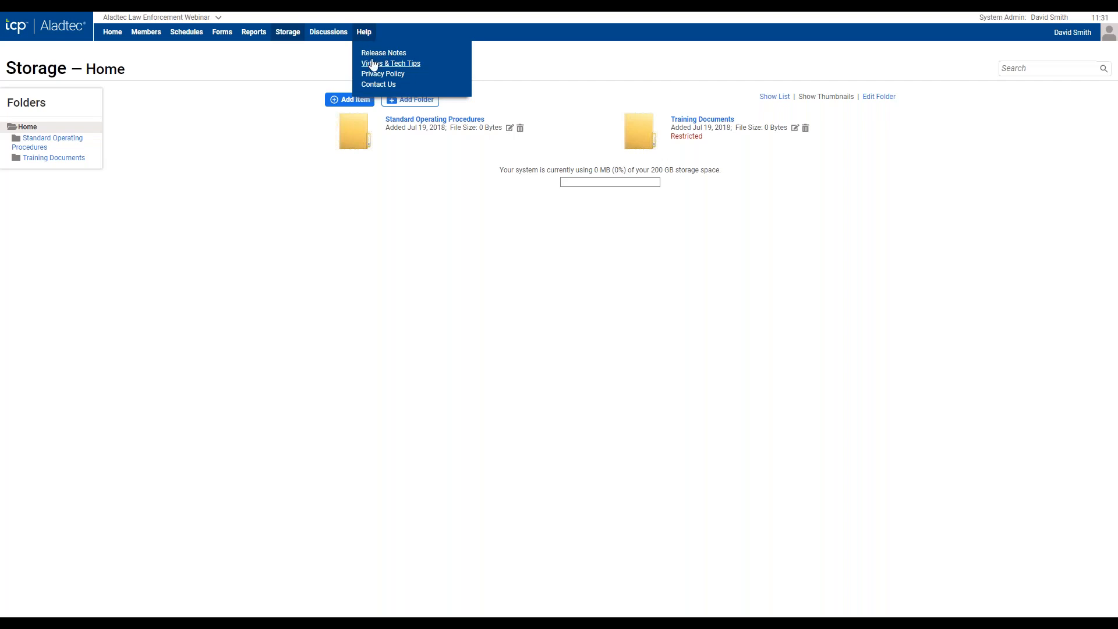
pyautogui.click(373, 64)
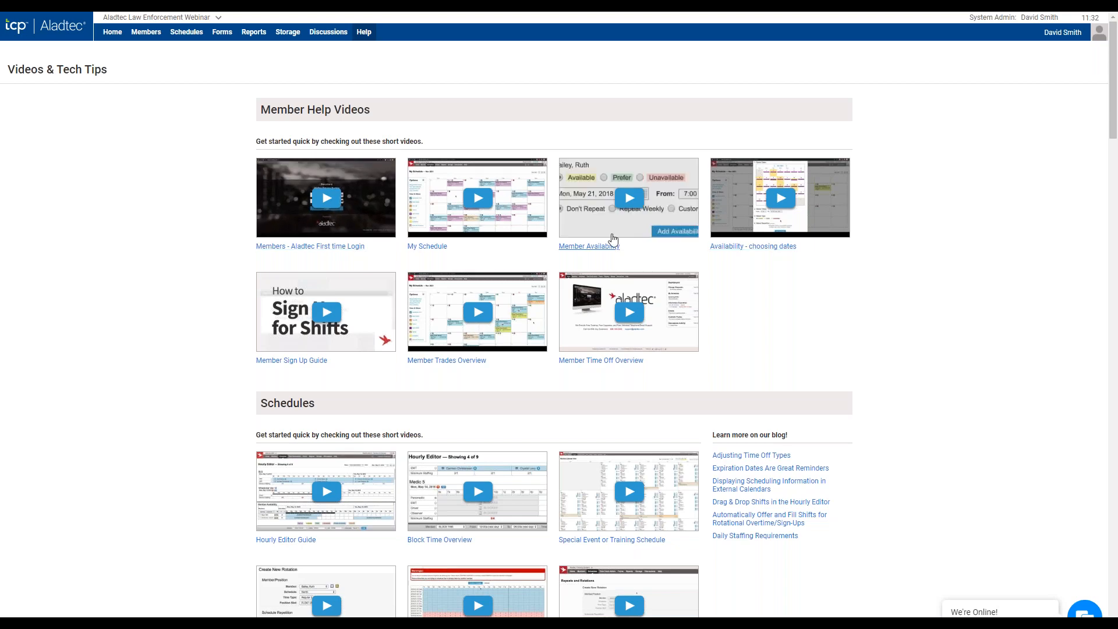
# Switch to the webinar presentation in the browser, show it full screen and advance to the closing slide.
pyautogui.press('F11')
pyautogui.click(75, 21)
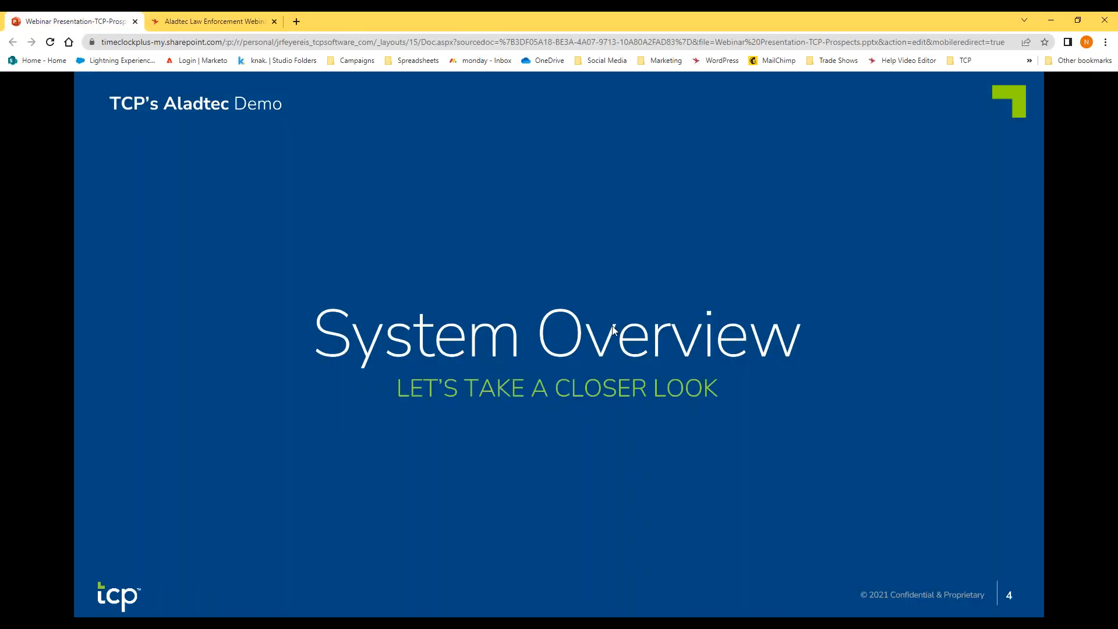
pyautogui.press('F11')
pyautogui.click(139, 334)
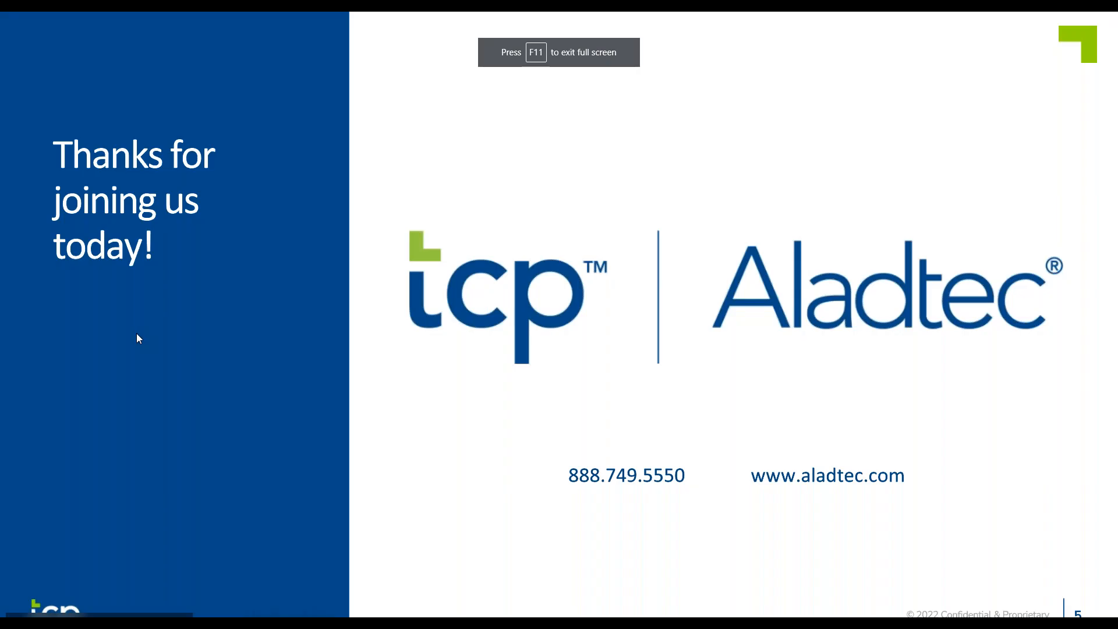